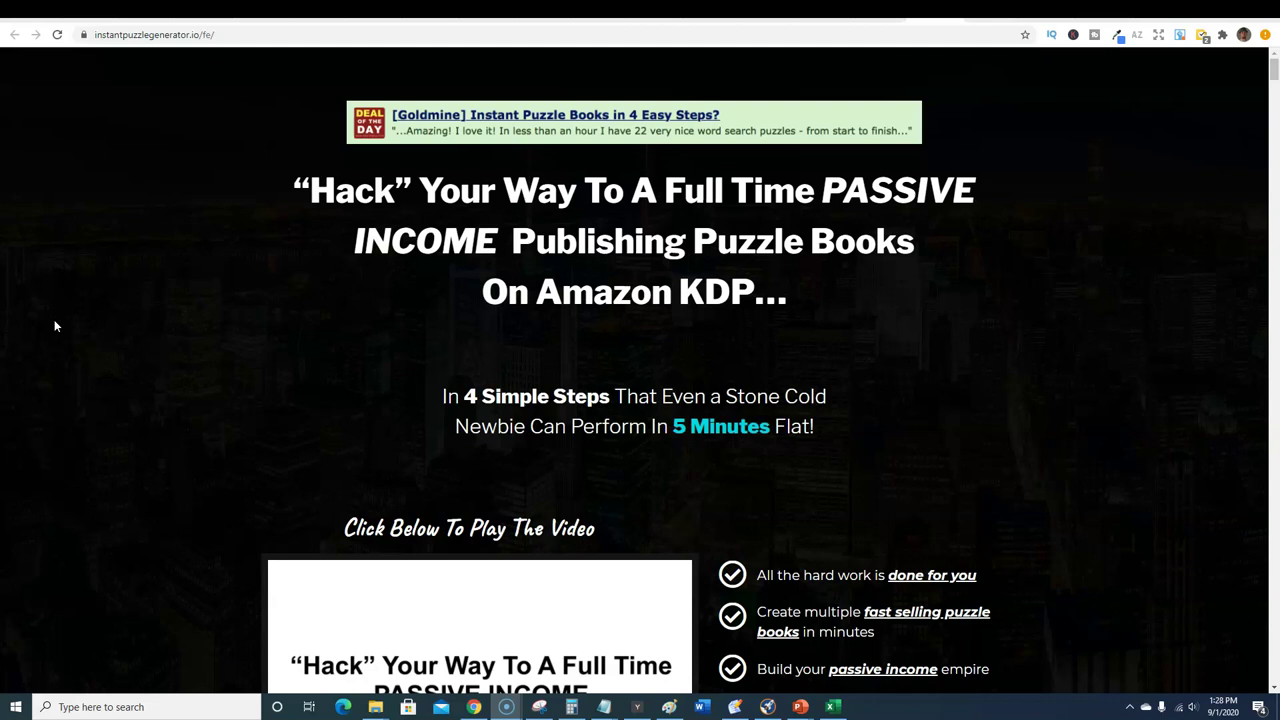
- Scroll the sales page down to the promo video, benefits checklist and discounted $97 price countdown
click(33, 318)
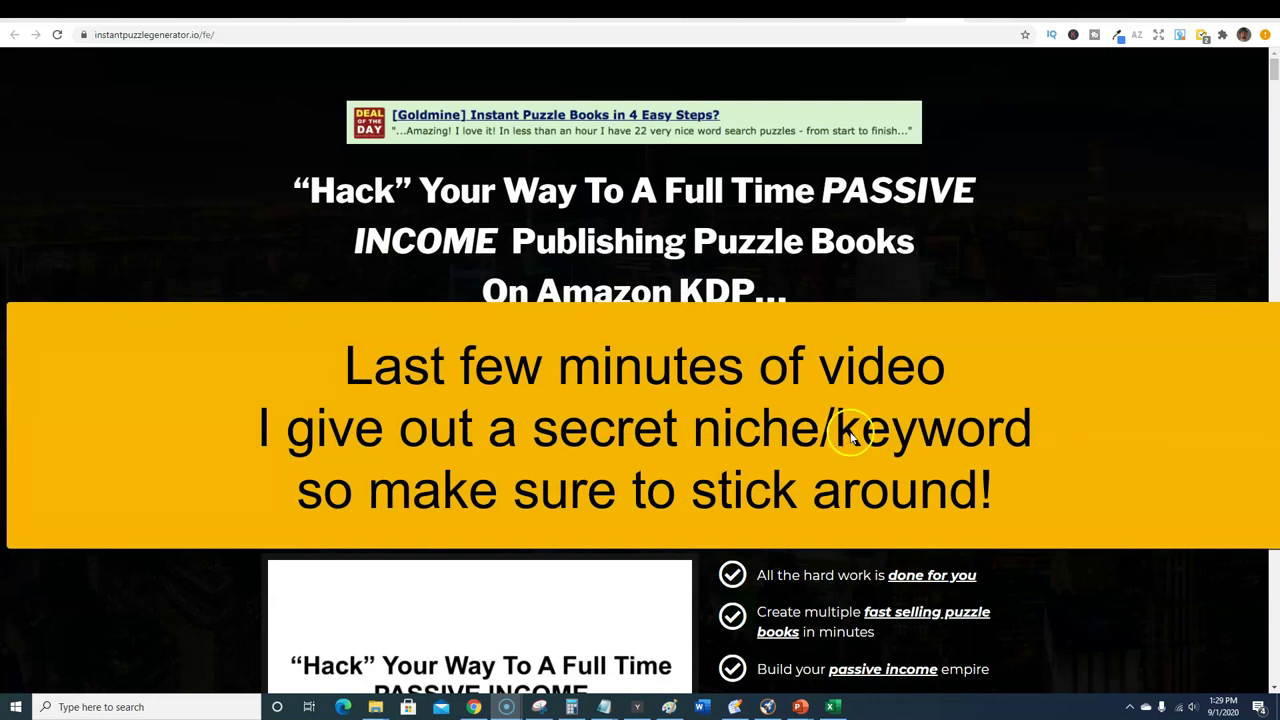
scroll(938, 404, down, 3)
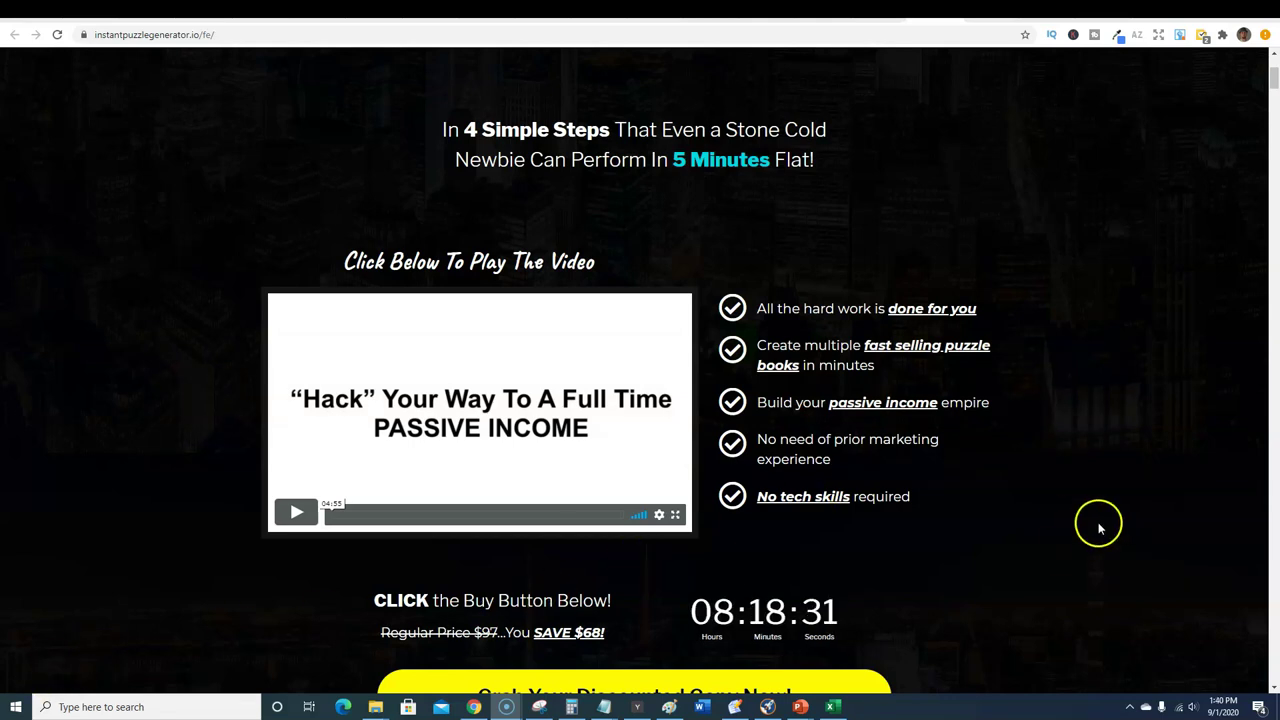
- Scroll through the bestselling puzzle book covers and their sold counts, such as 5000 SOLD
scroll(1089, 525, down, 3)
scroll(1092, 517, down, 5)
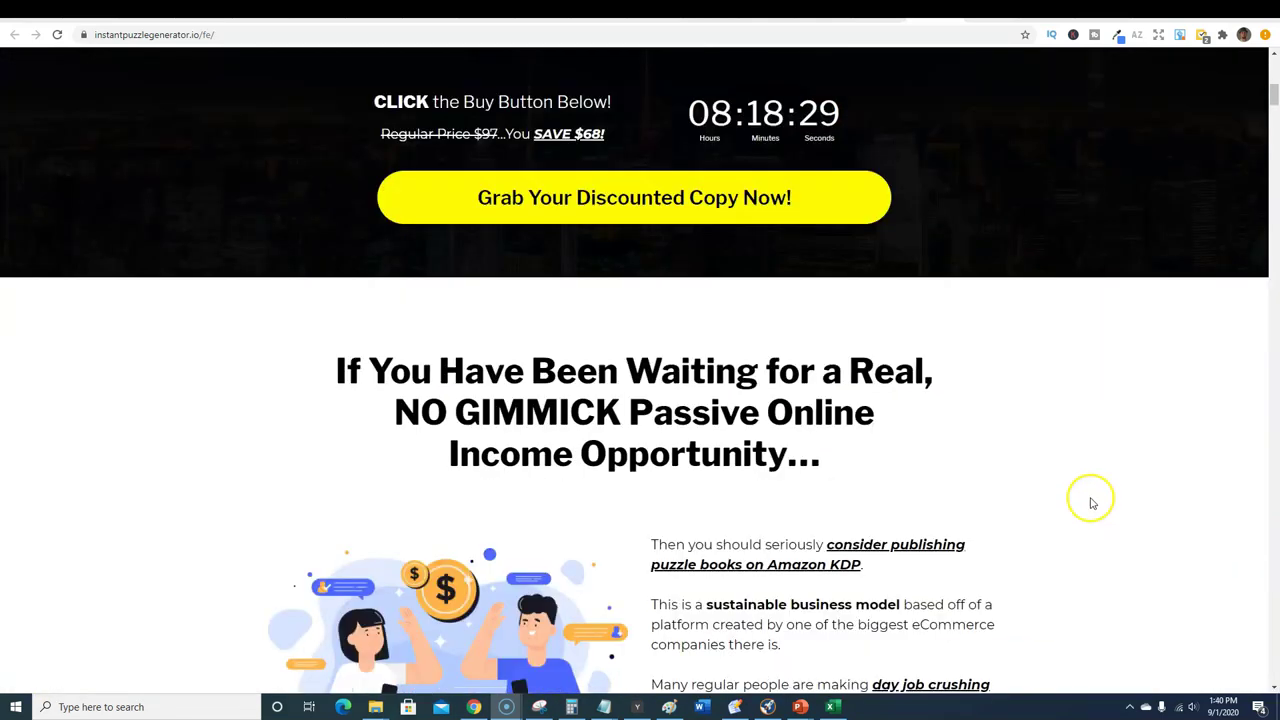
scroll(1114, 478, down, 2)
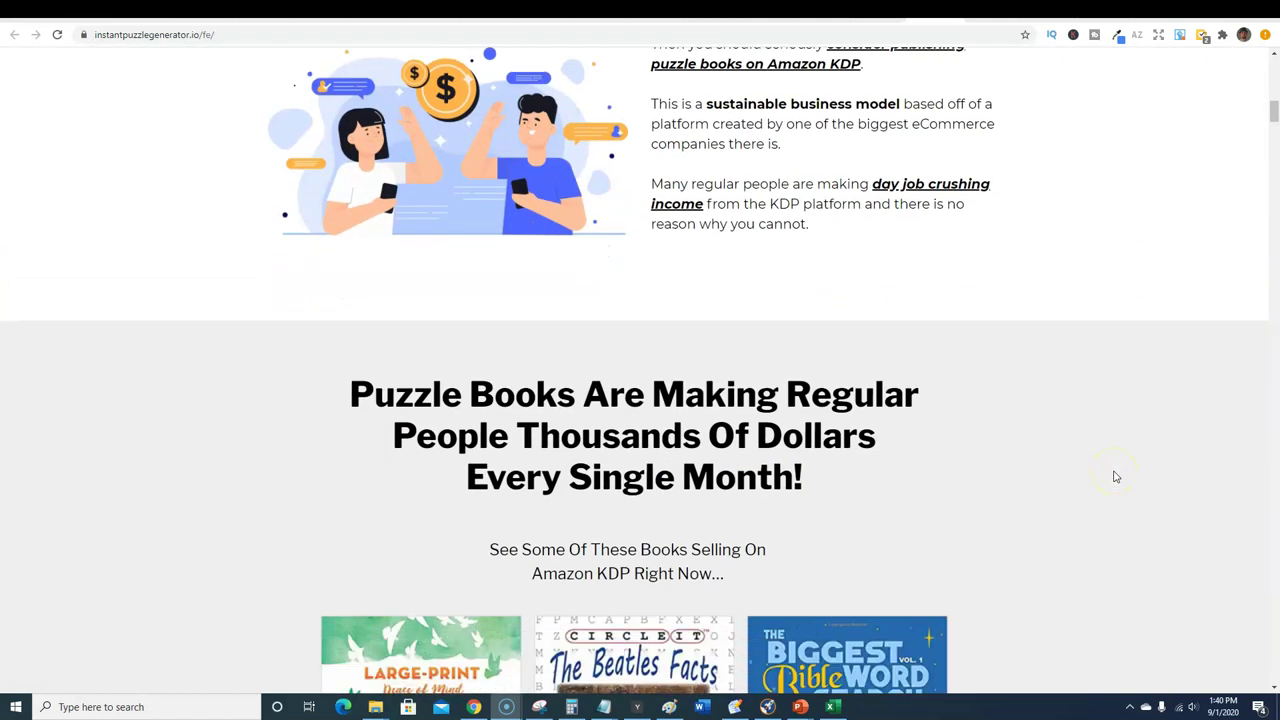
scroll(1109, 485, down, 2)
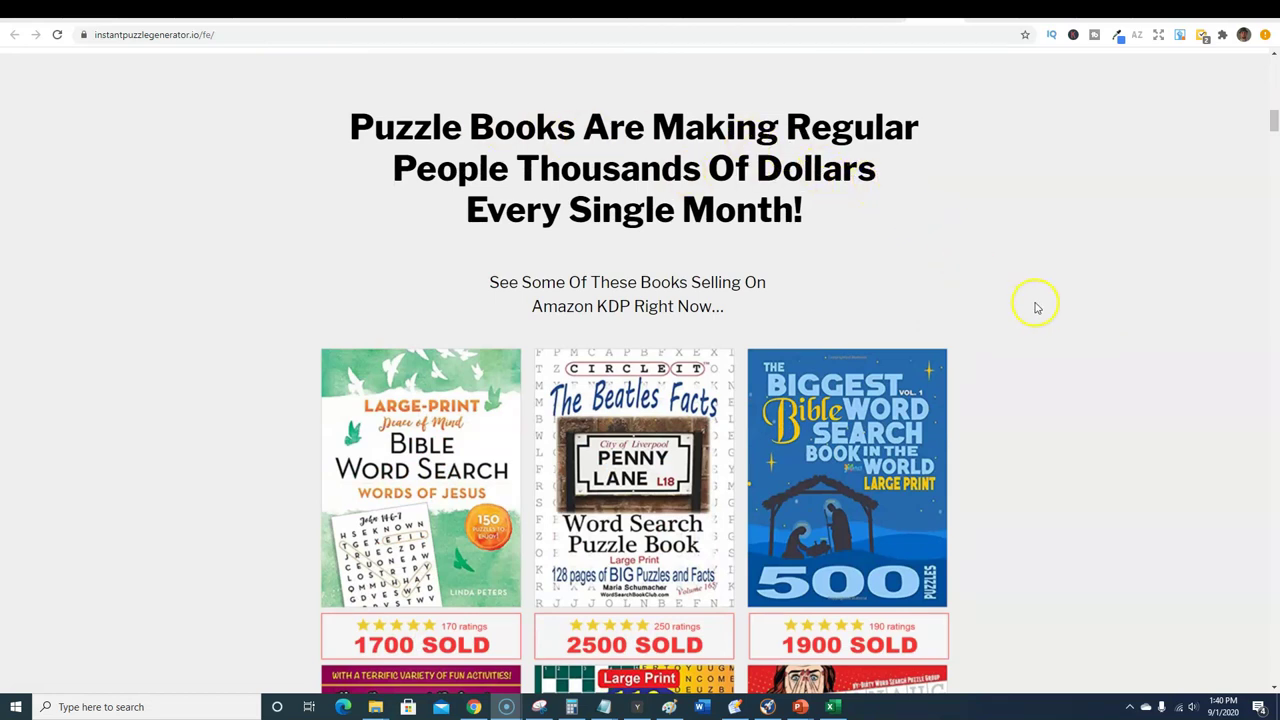
scroll(1035, 305, down, 2)
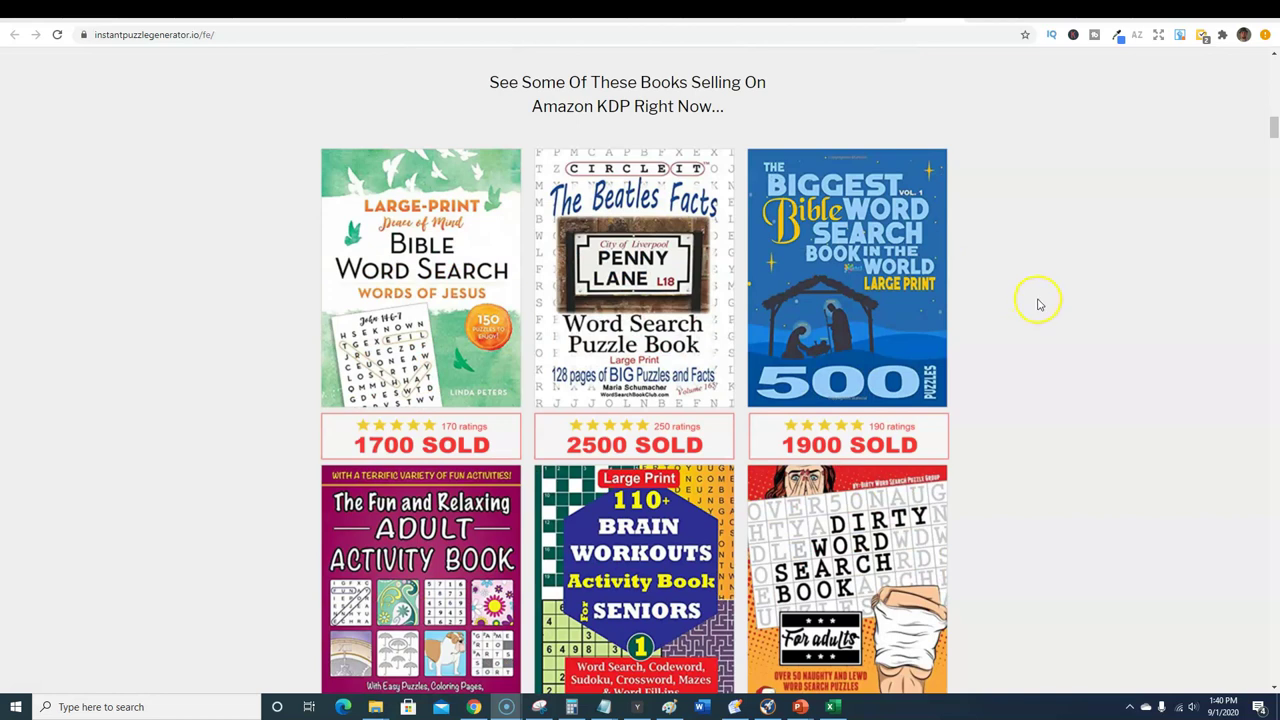
scroll(1040, 302, up, 1)
scroll(1042, 302, down, 1)
scroll(1000, 455, down, 2)
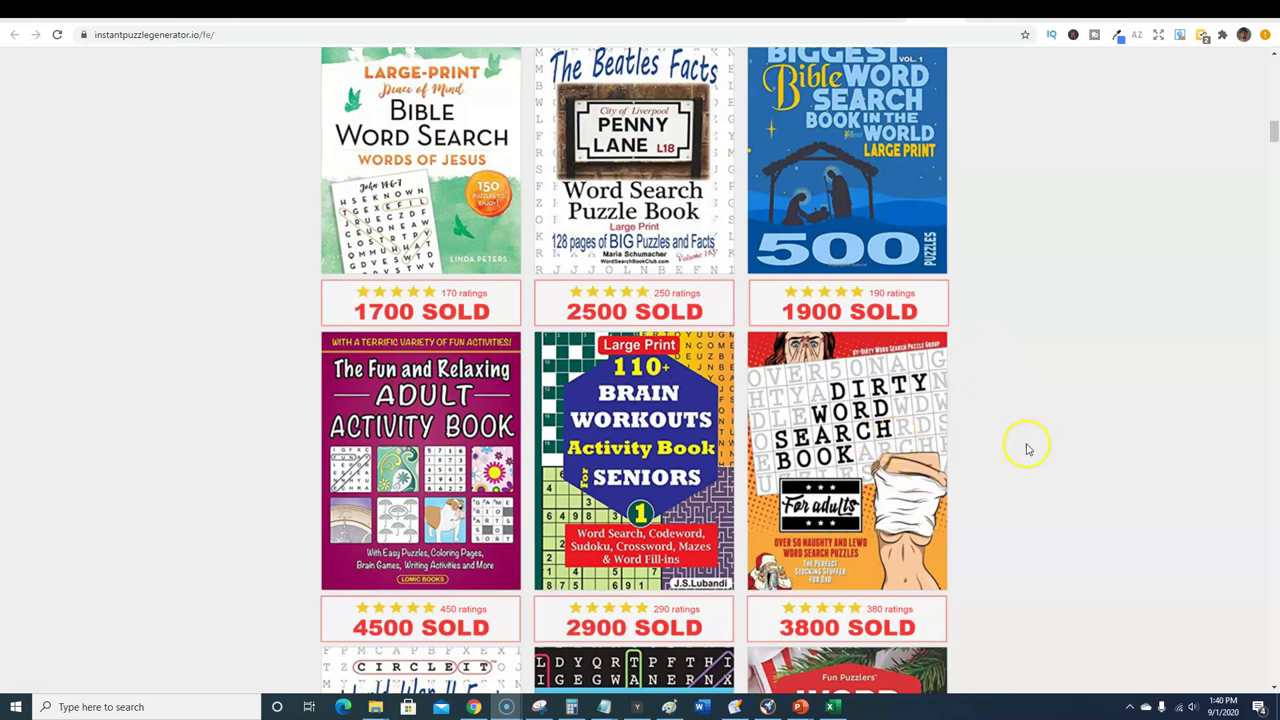
scroll(1040, 452, down, 2)
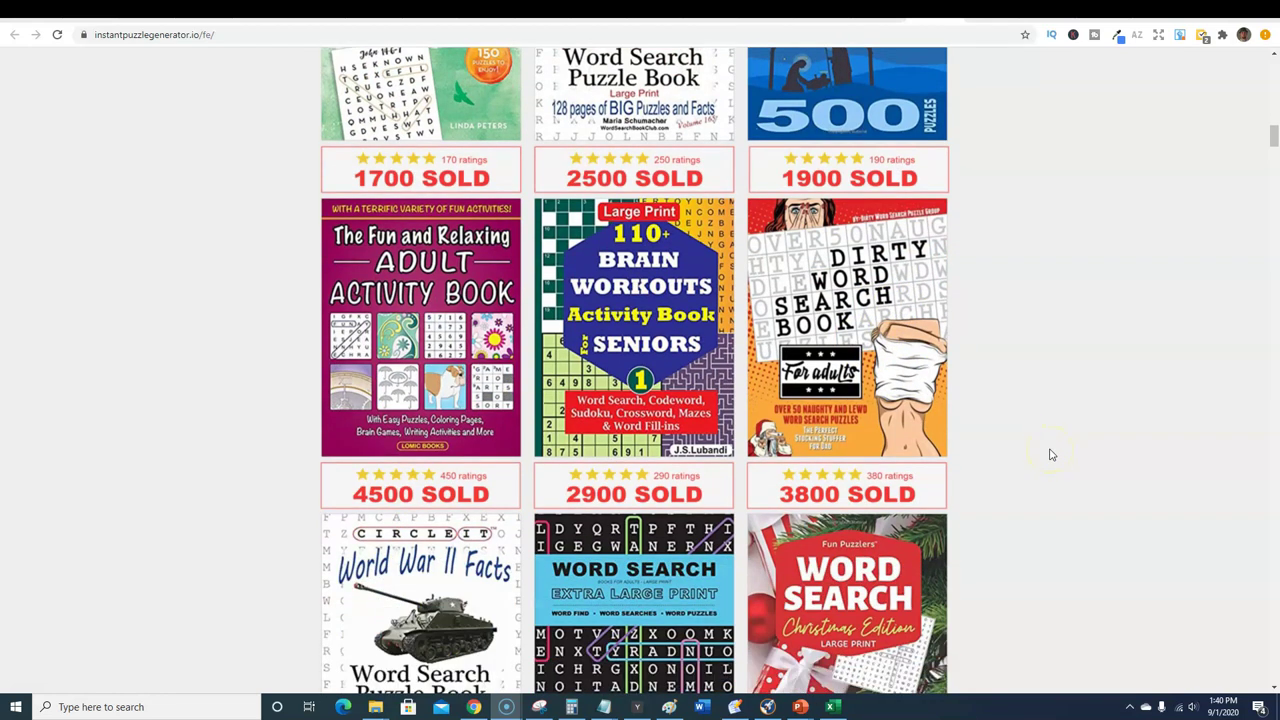
scroll(1050, 455, down, 1)
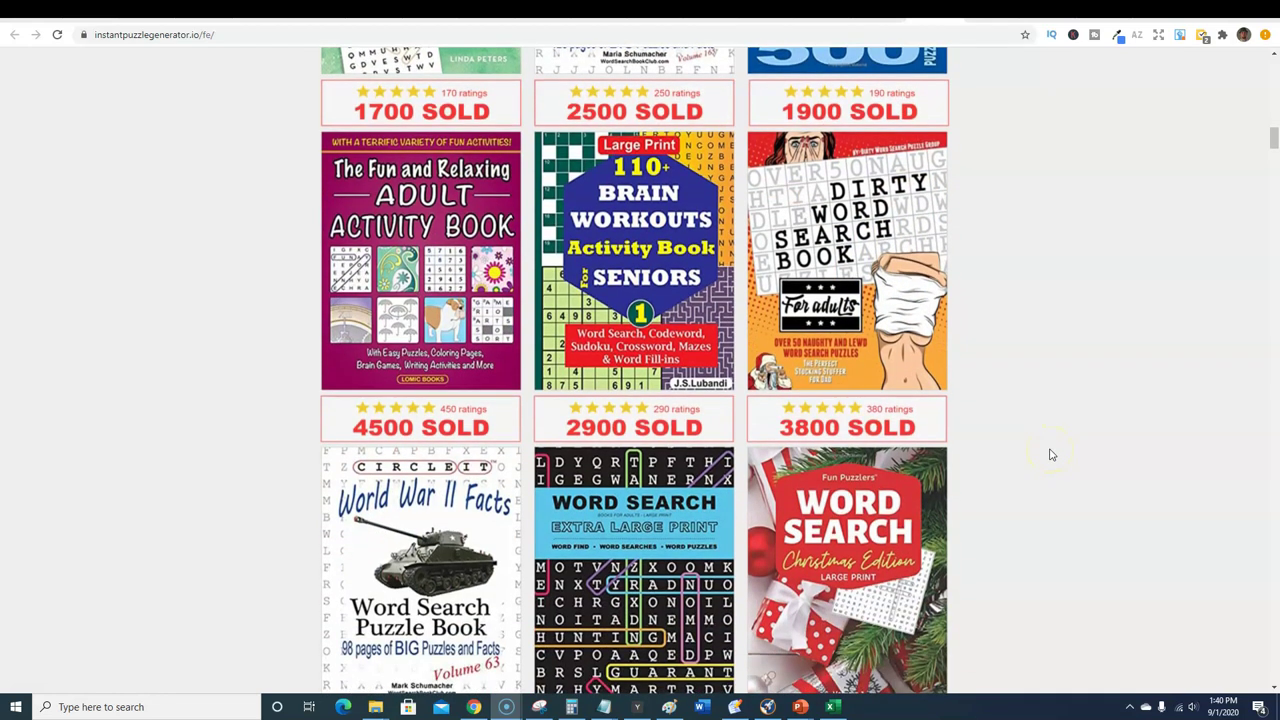
scroll(1050, 455, down, 1)
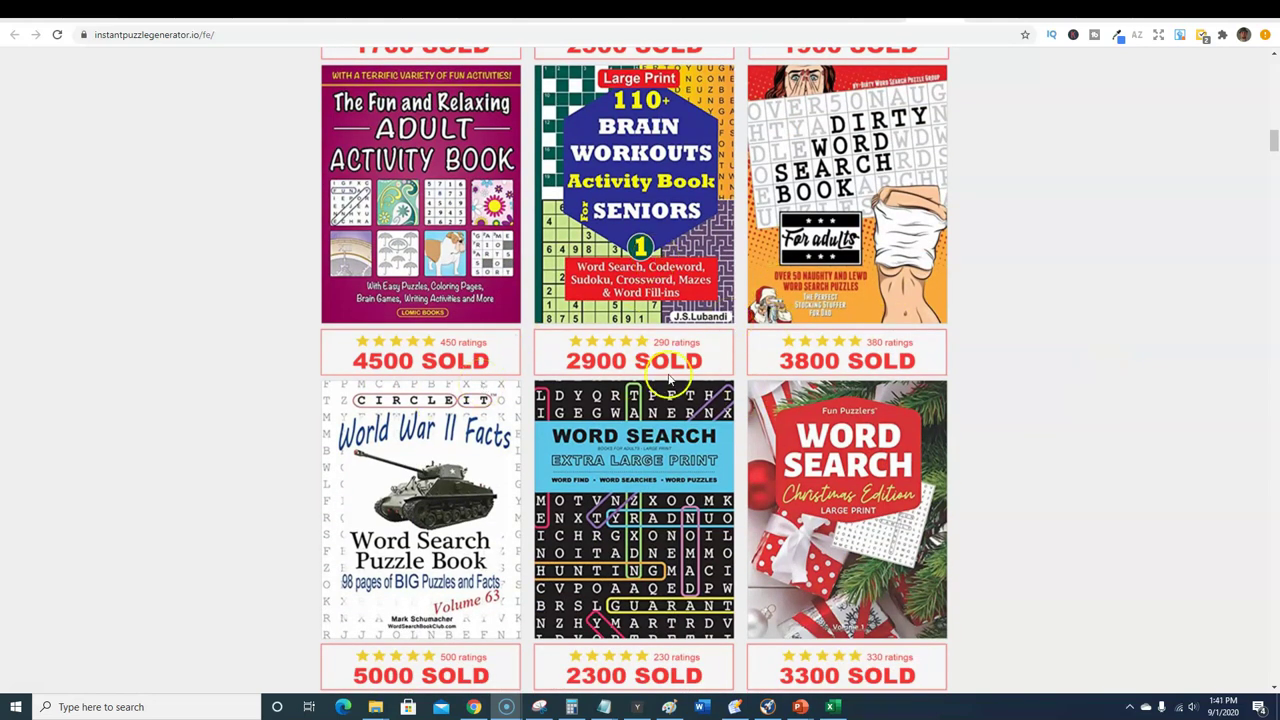
scroll(557, 341, up, 5)
scroll(676, 372, down, 3)
scroll(676, 372, down, 1)
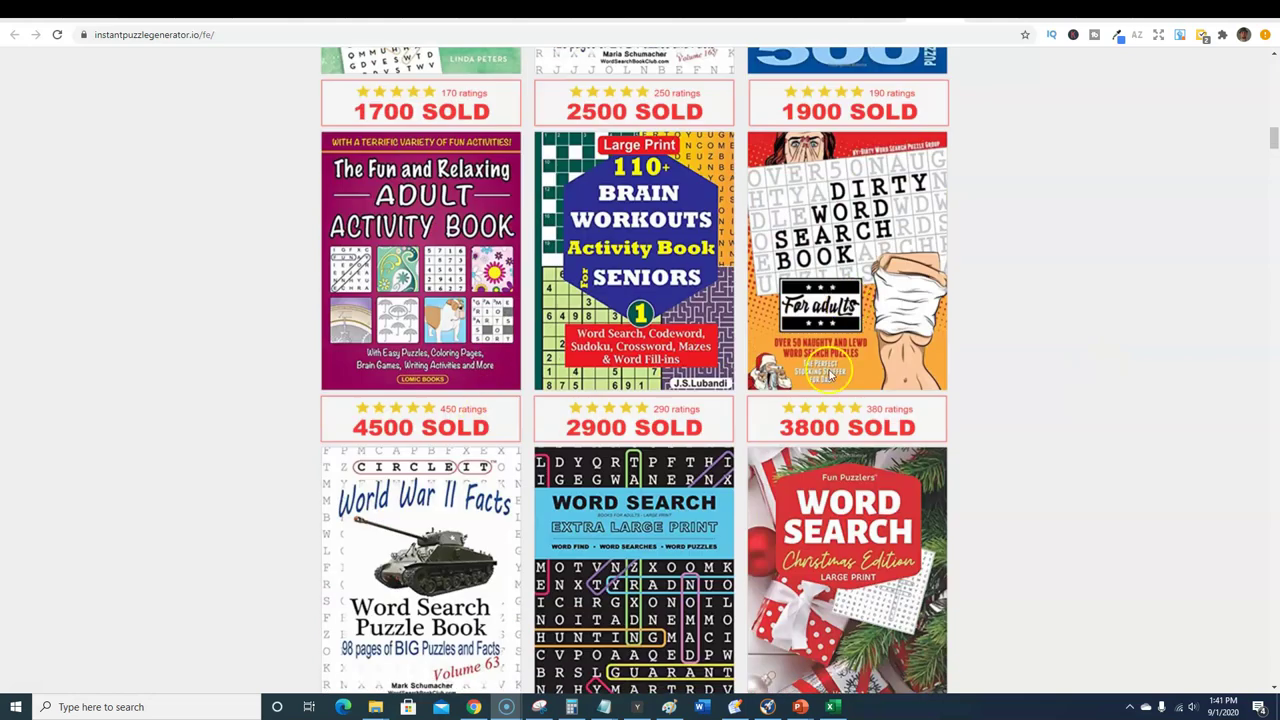
scroll(820, 545, down, 2)
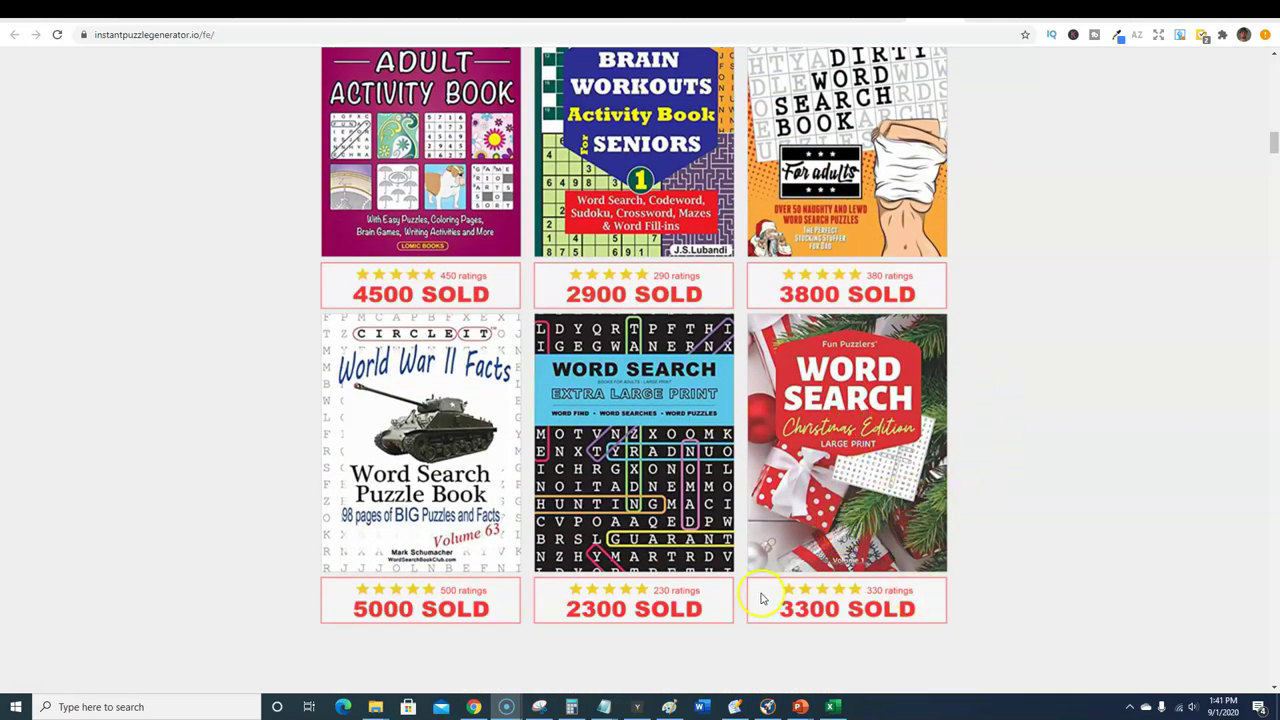
- Scroll through the challenge section and Steps #1–#4 to the 'What Makes It DIFFERENT?' section
scroll(929, 355, down, 3)
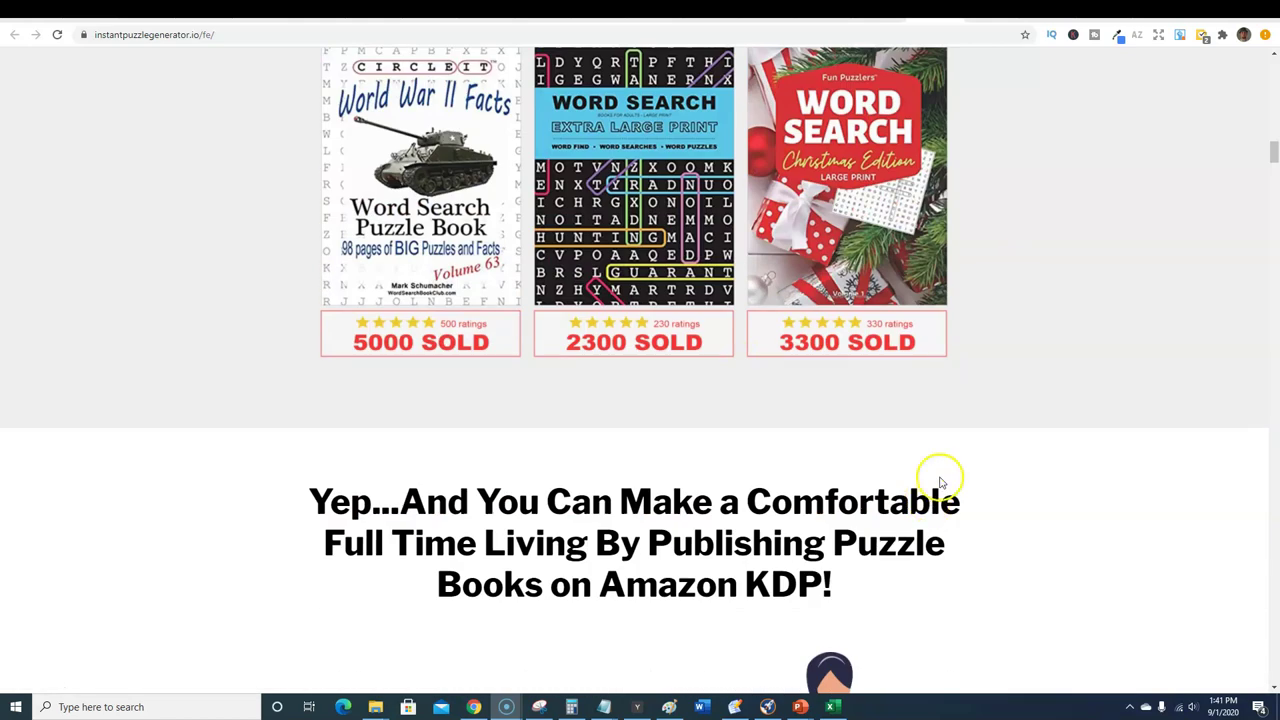
scroll(940, 483, down, 5)
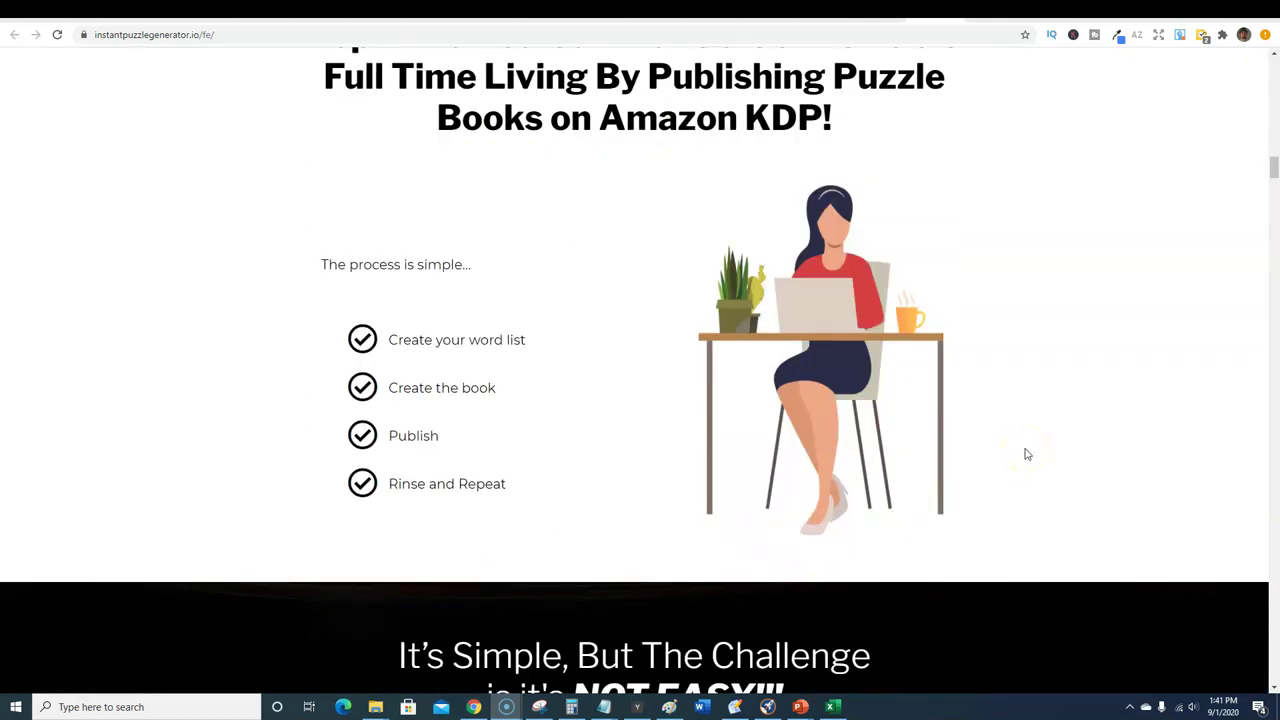
scroll(927, 315, down, 5)
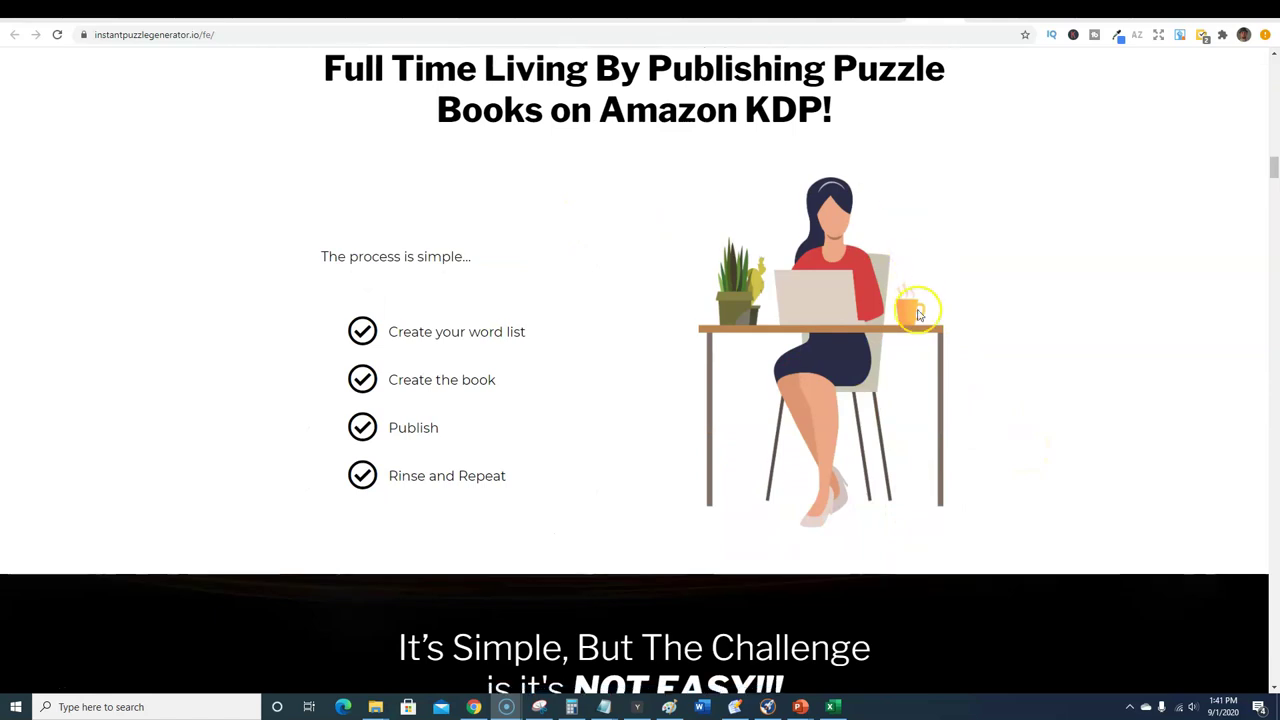
scroll(927, 315, up, 5)
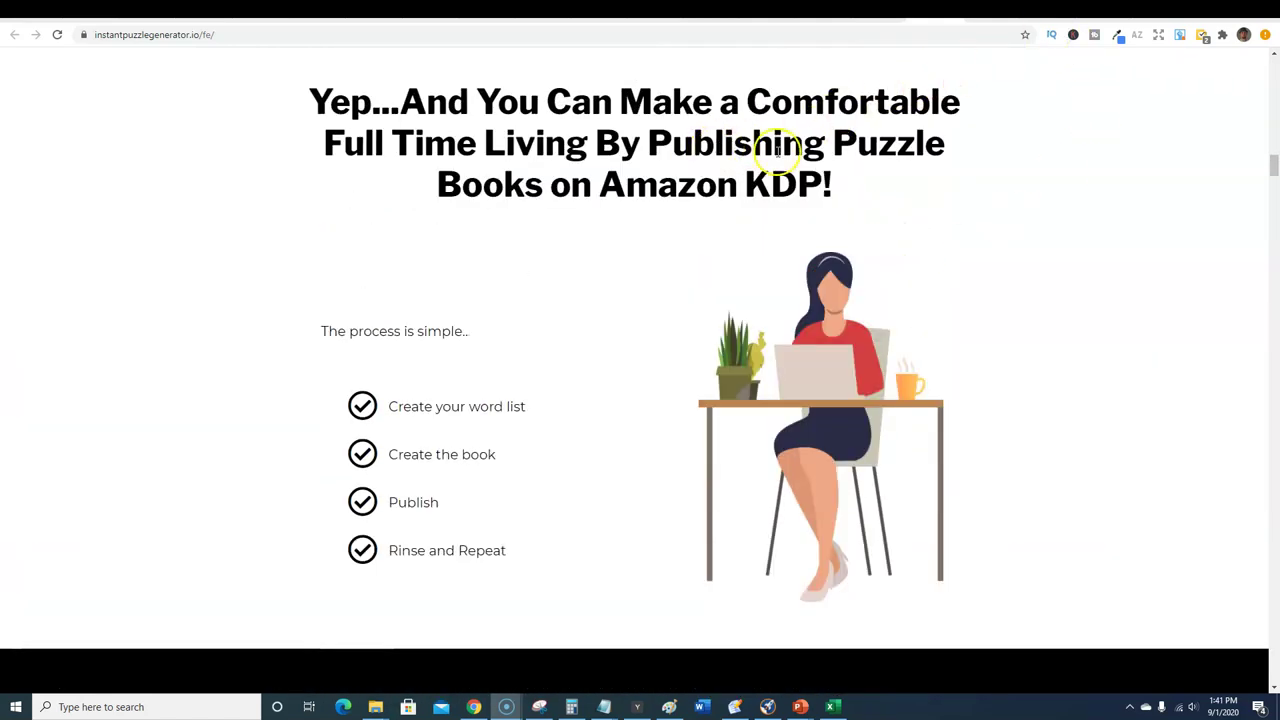
scroll(1006, 320, down, 4)
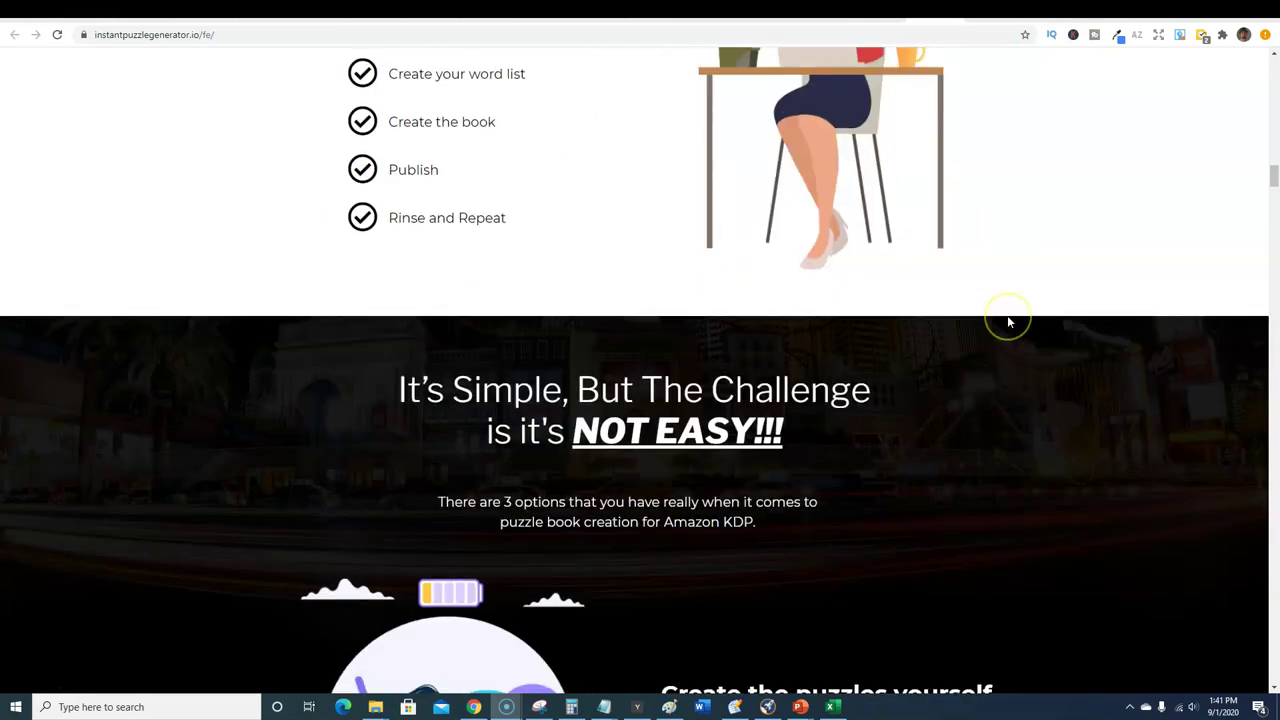
scroll(1007, 320, down, 10)
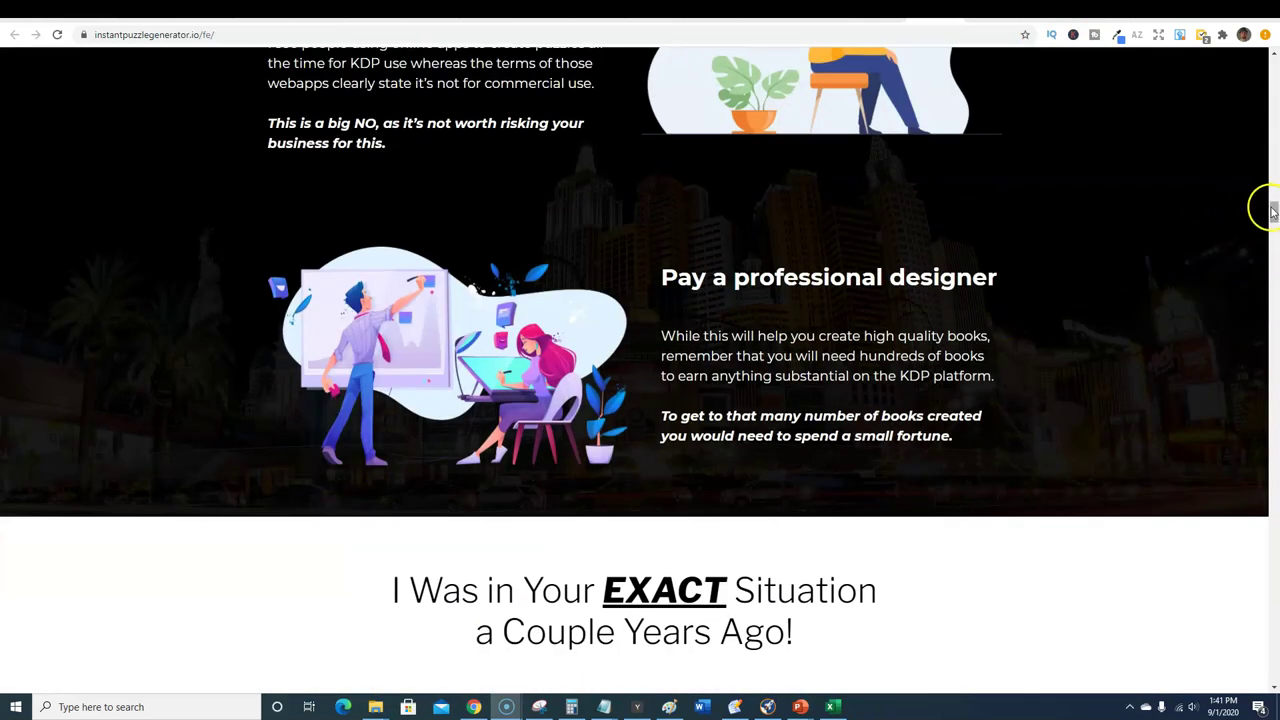
drag(1268, 210, 1267, 264)
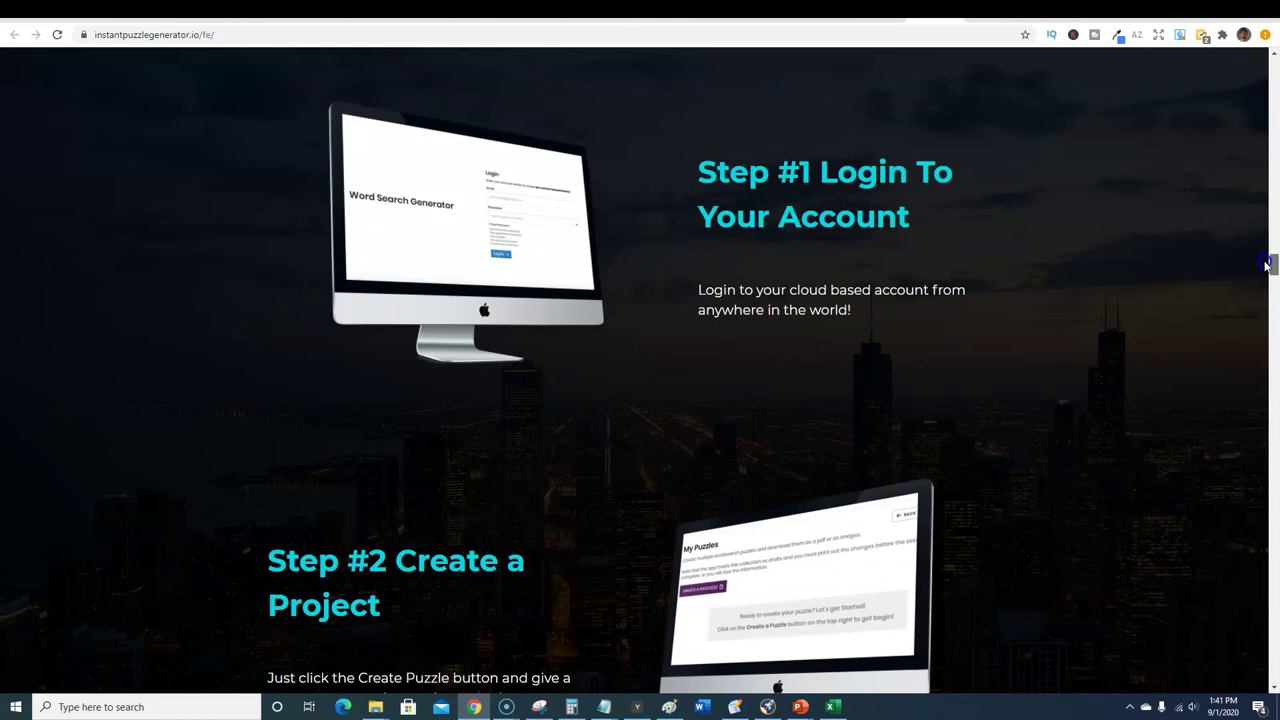
drag(1267, 264, 1268, 289)
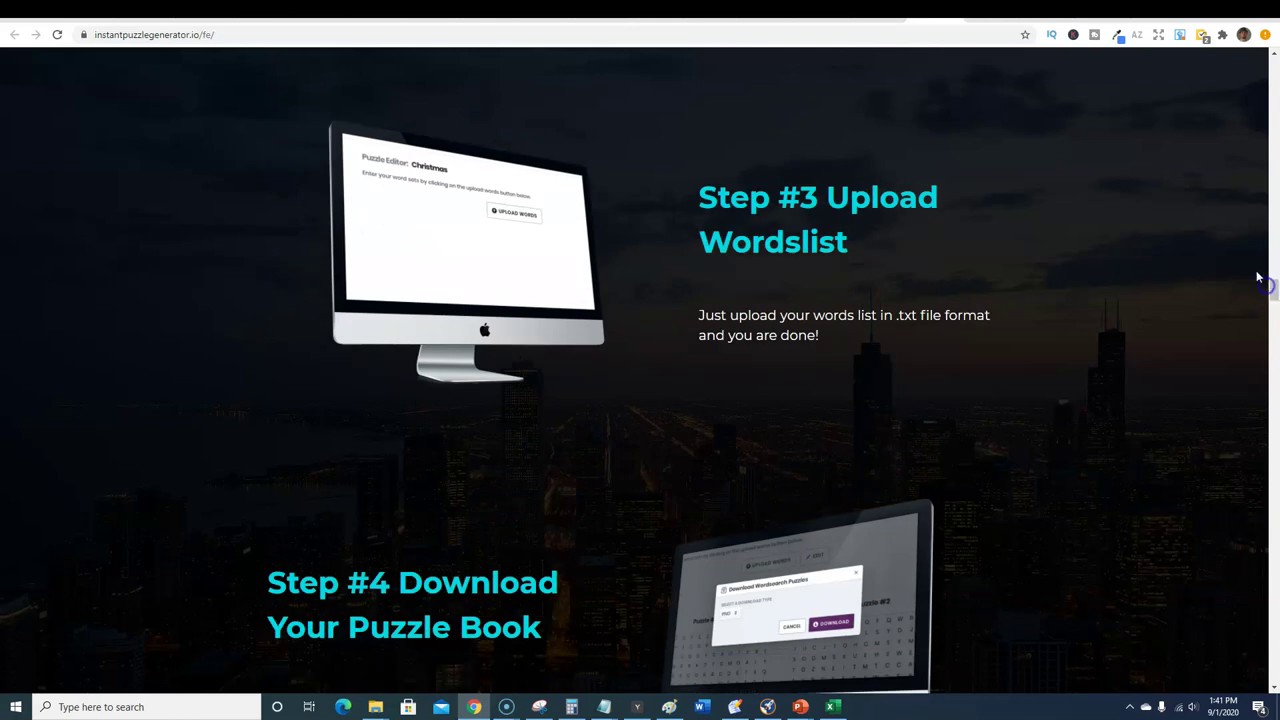
scroll(988, 245, up, 1)
scroll(988, 245, down, 1)
click(985, 218)
scroll(912, 388, down, 3)
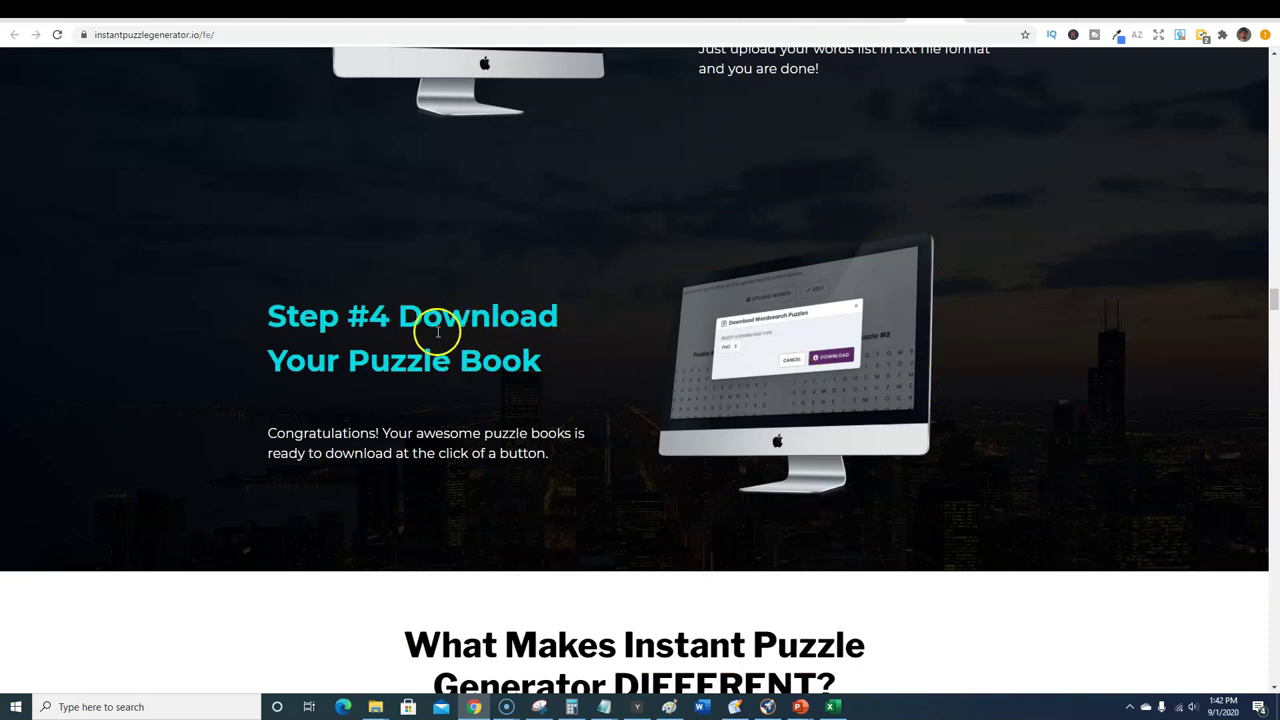
scroll(953, 318, down, 1)
- Scroll past the feature sections to the $1843 value stack and one-time $29 offer
scroll(953, 318, down, 1)
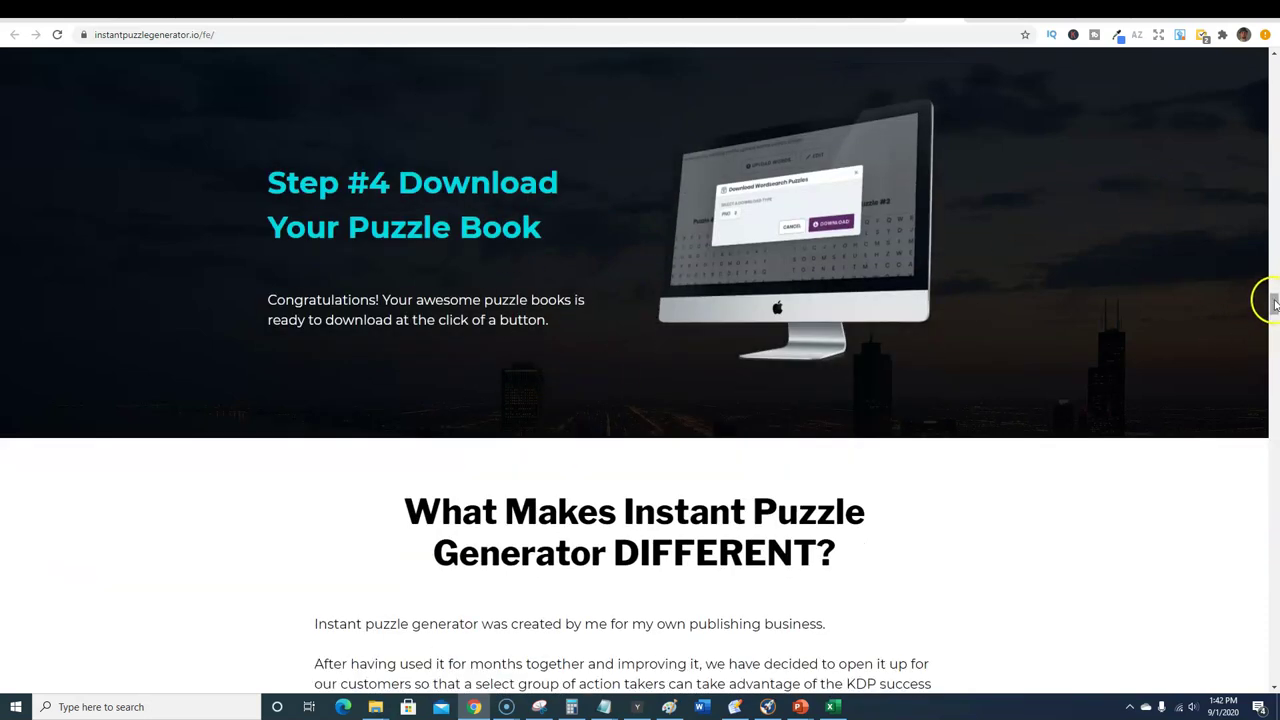
drag(1274, 304, 1274, 325)
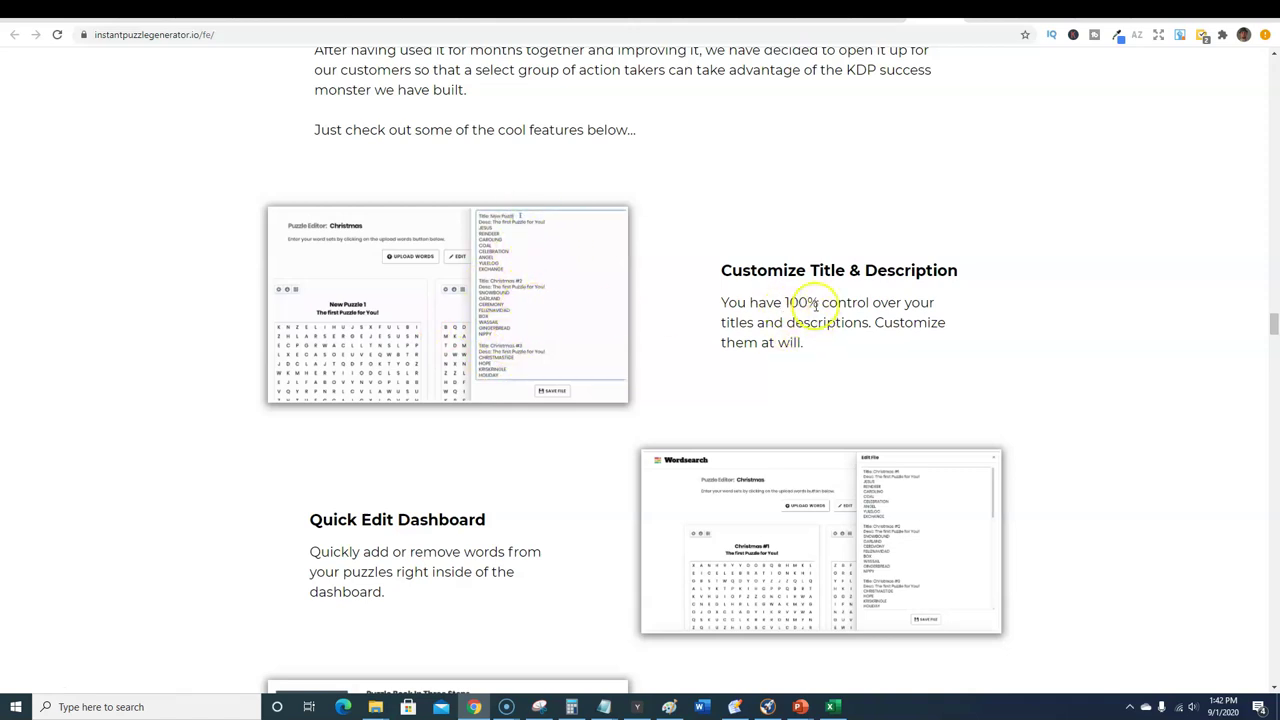
scroll(809, 312, down, 1)
scroll(860, 360, down, 2)
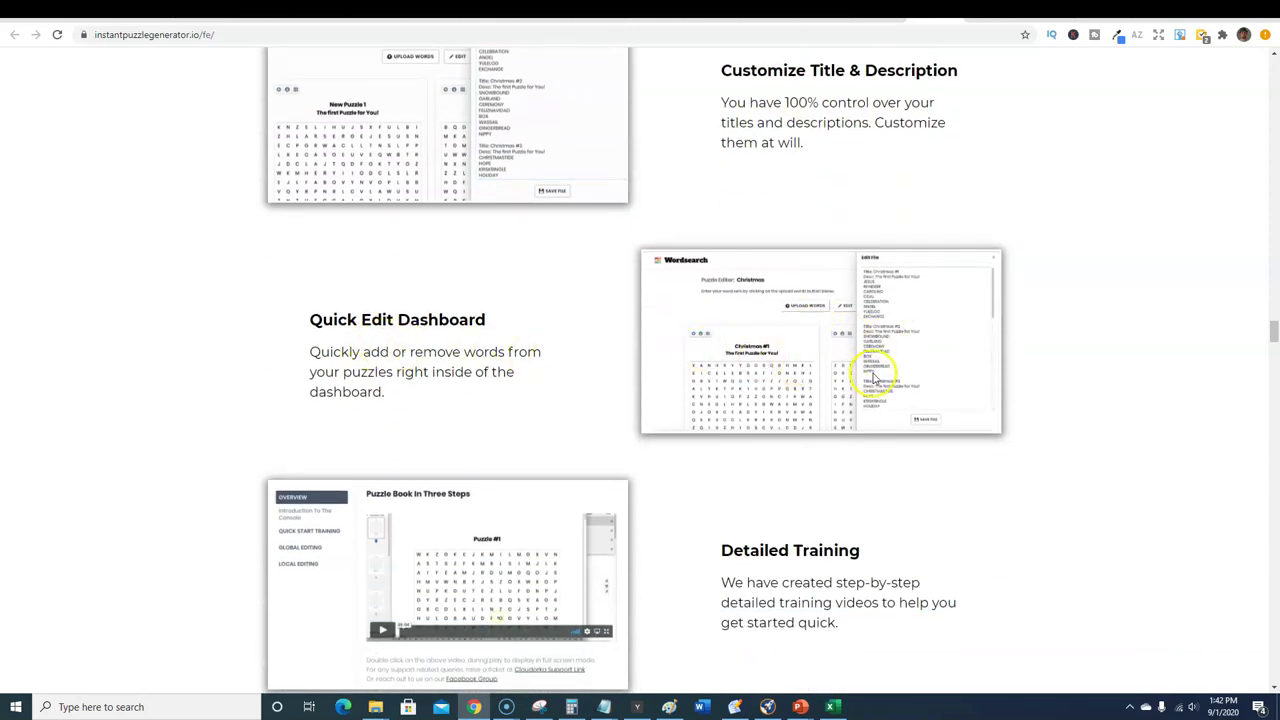
scroll(940, 365, down, 5)
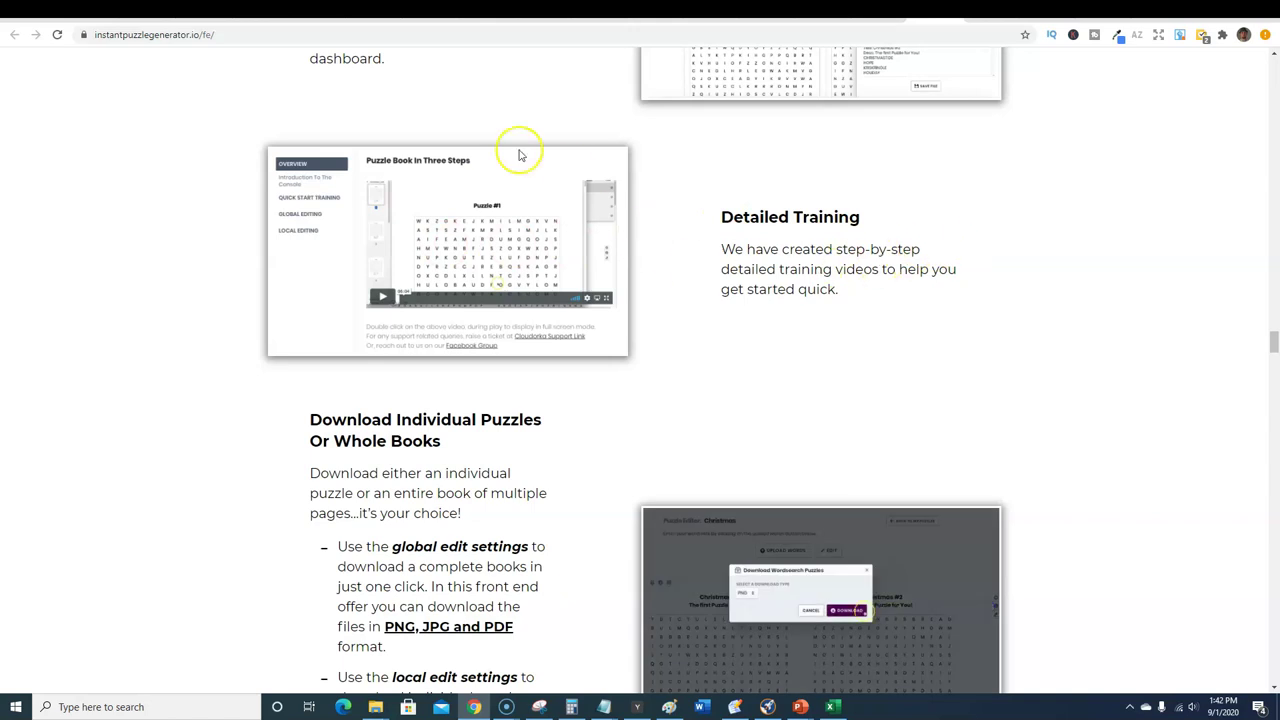
scroll(894, 286, down, 3)
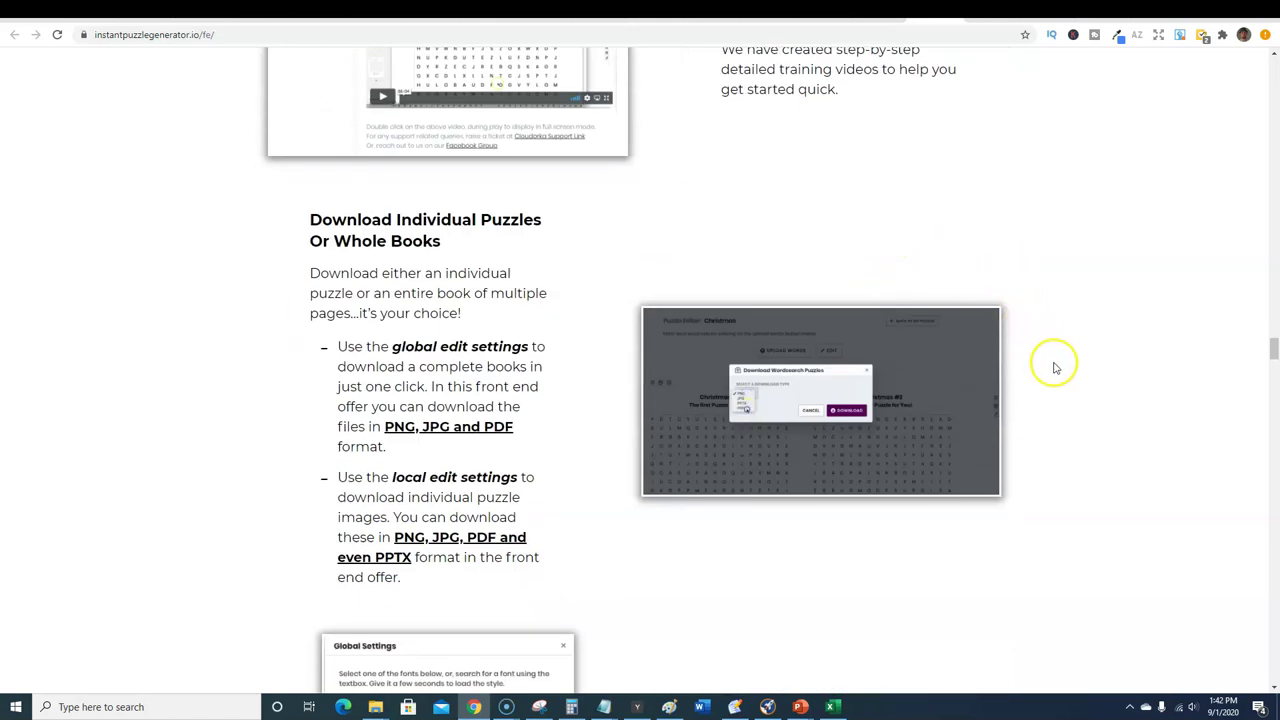
scroll(1065, 386, down, 1)
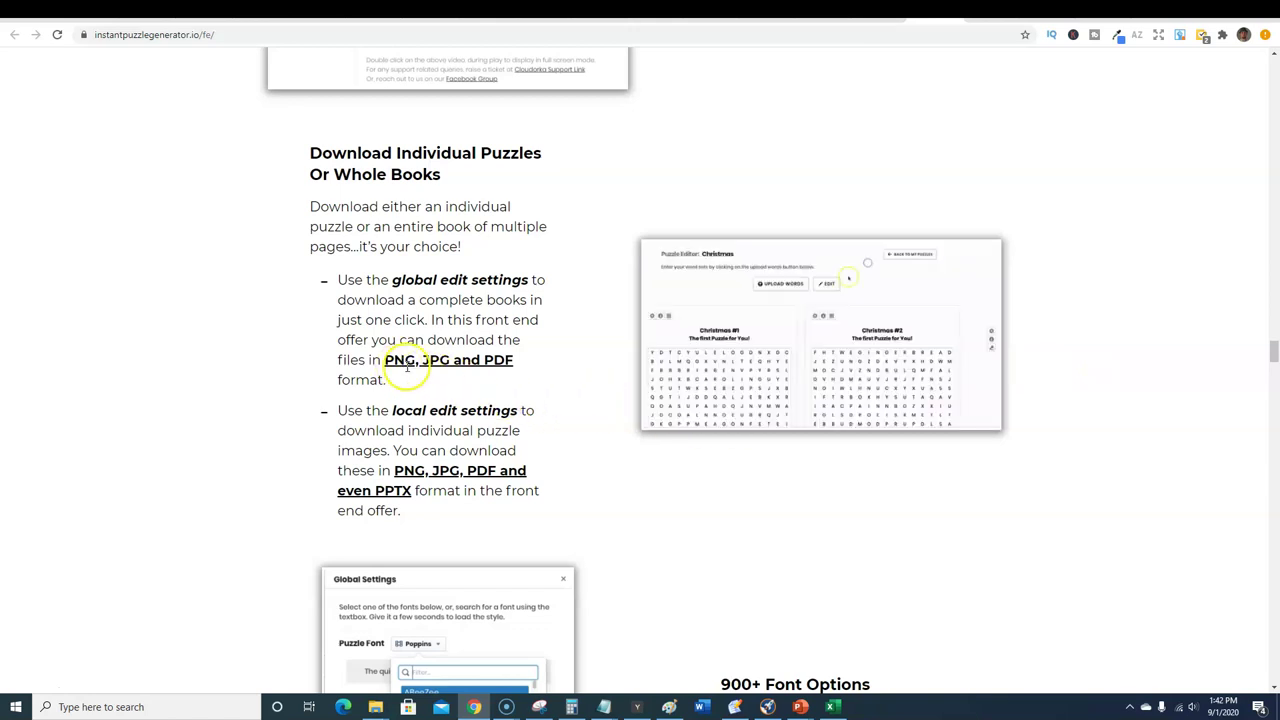
scroll(1011, 449, down, 3)
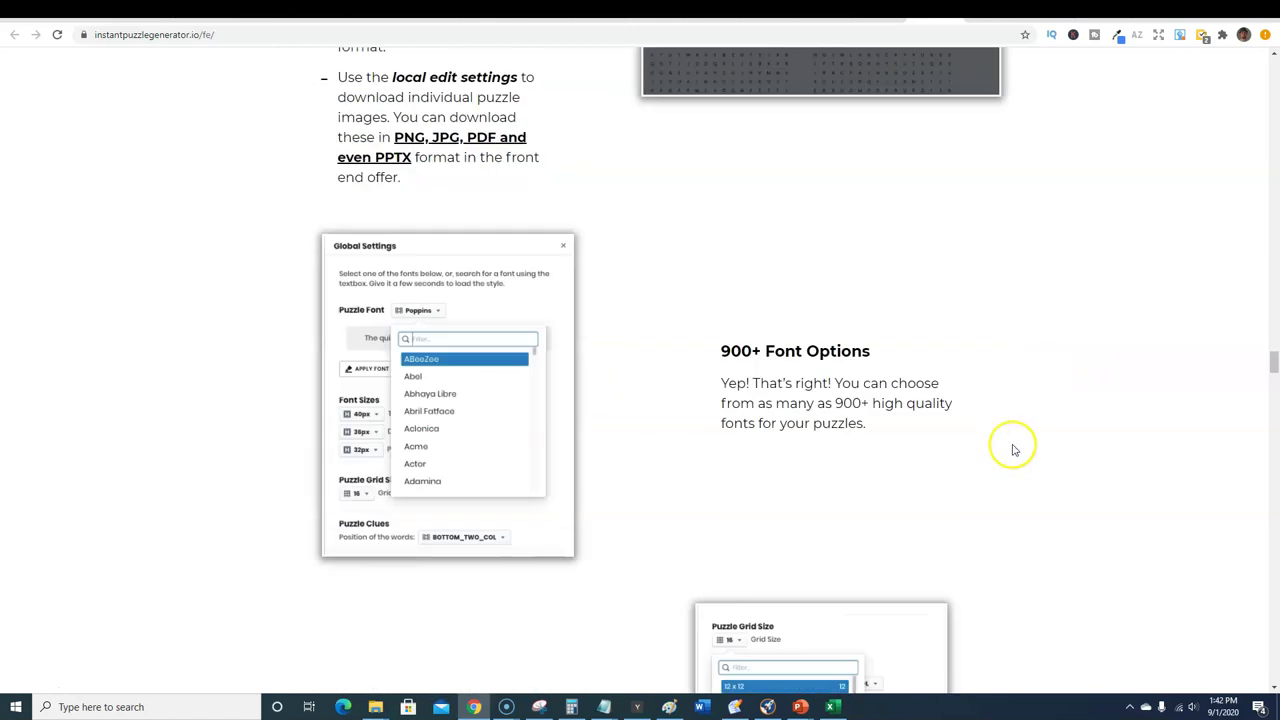
scroll(1023, 441, down, 1)
scroll(1023, 441, down, 1)
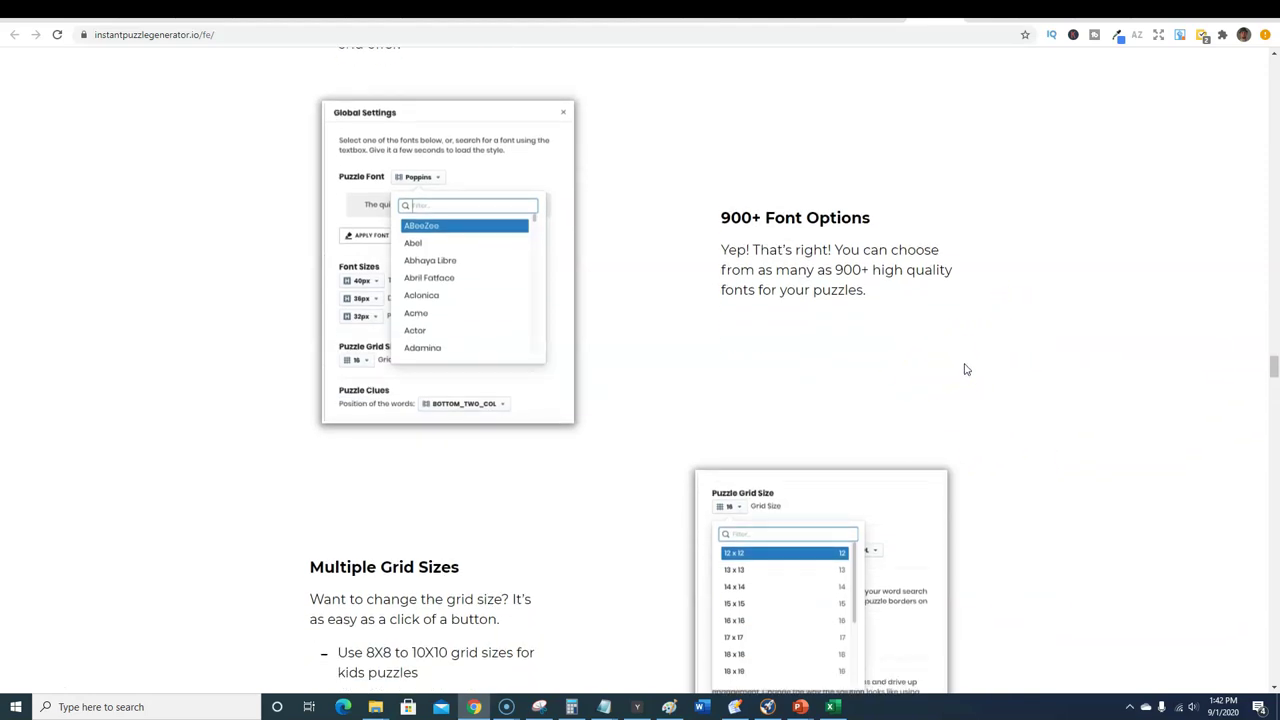
click(982, 346)
scroll(608, 423, down, 3)
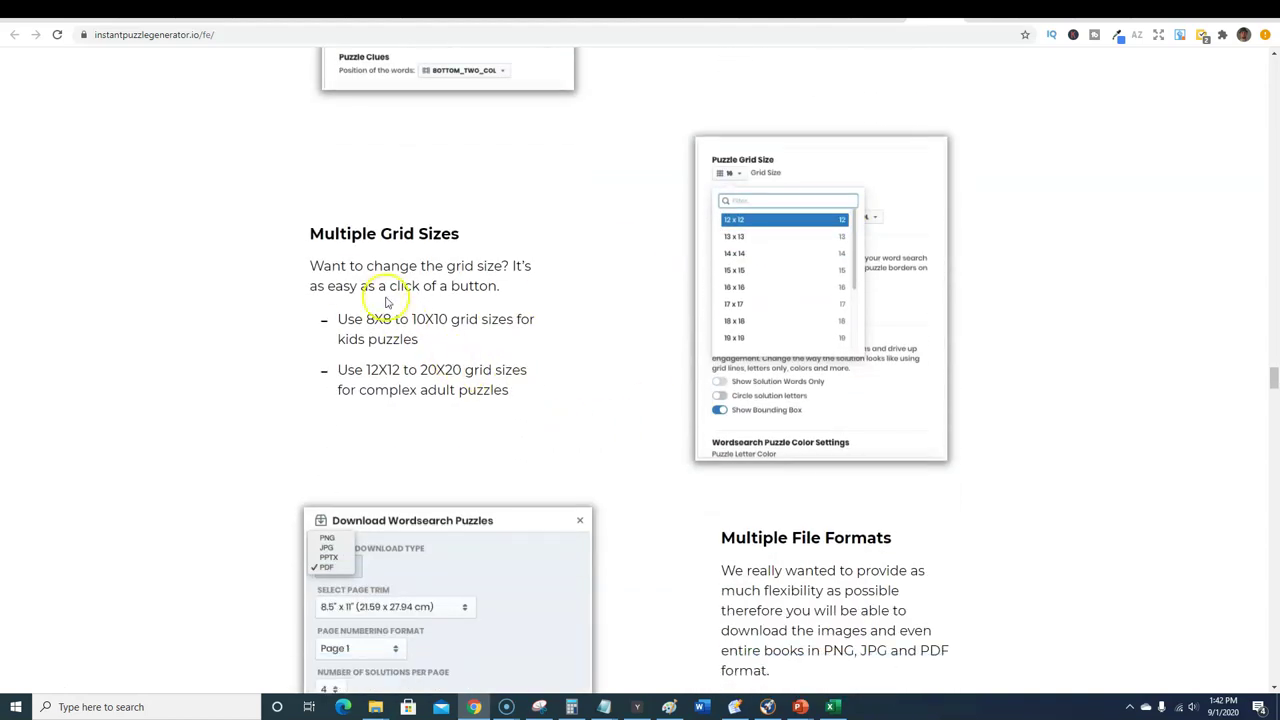
scroll(710, 352, down, 3)
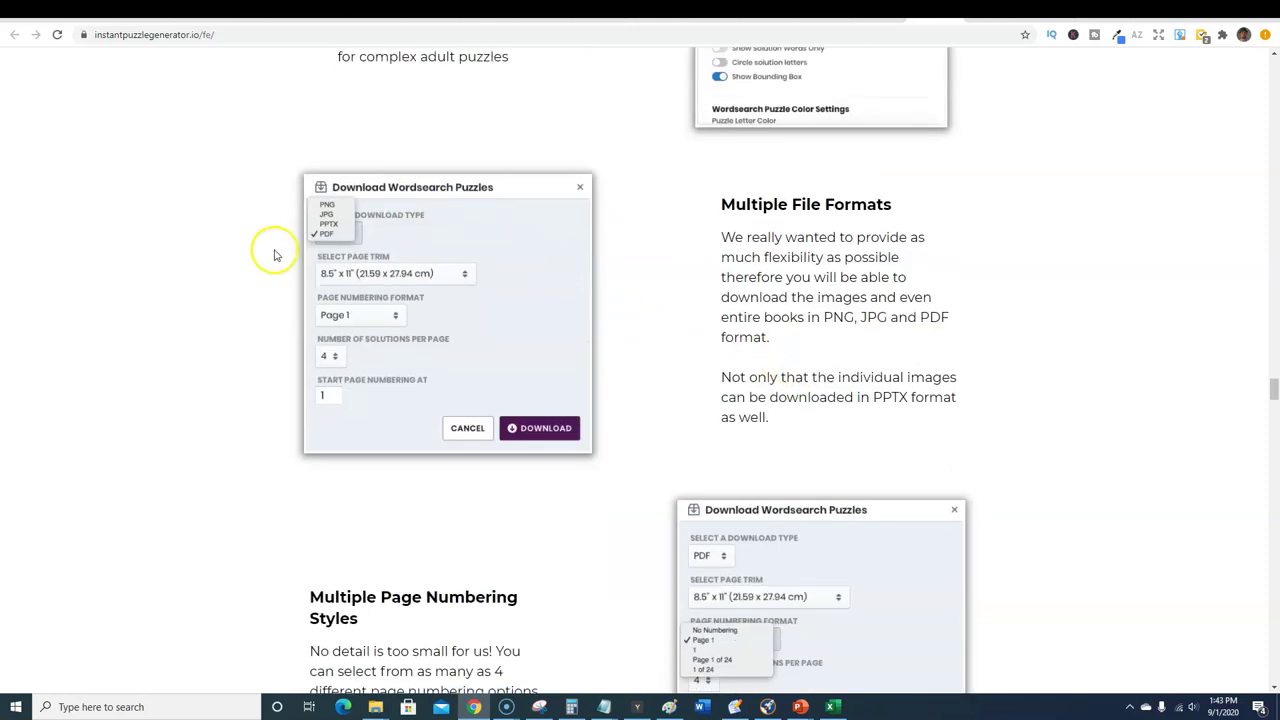
scroll(740, 310, down, 2)
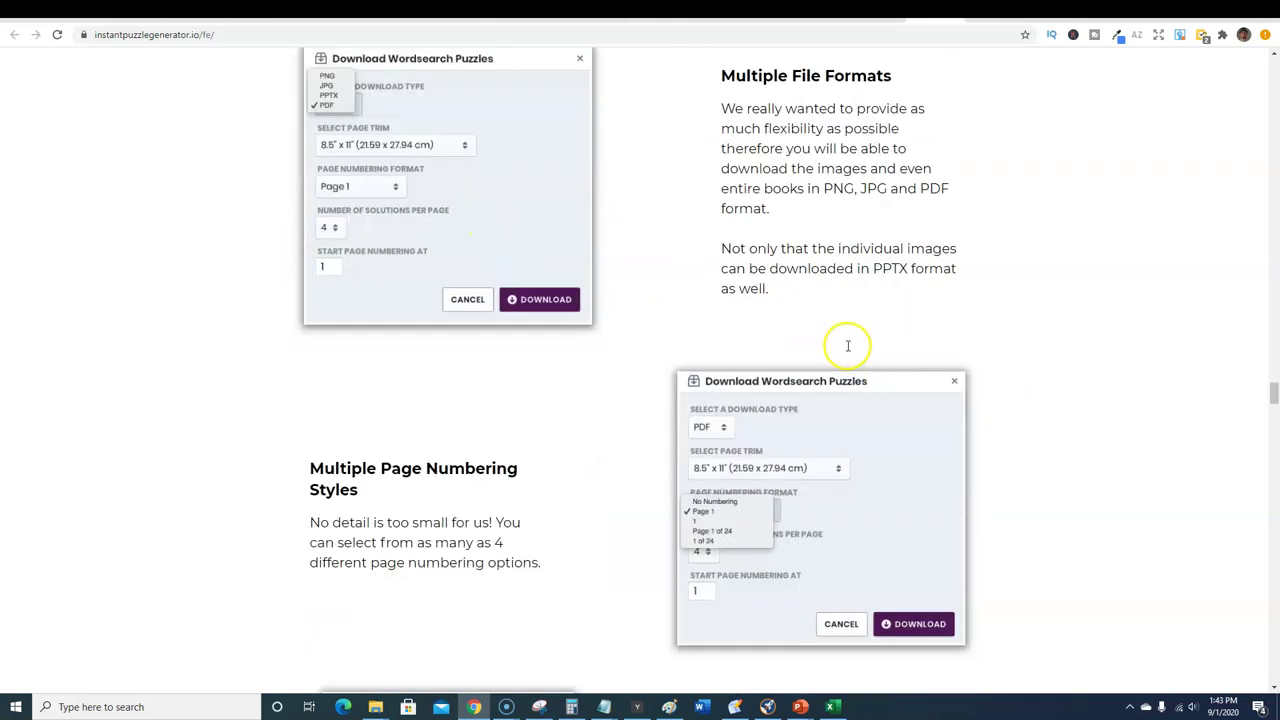
scroll(955, 320, down, 4)
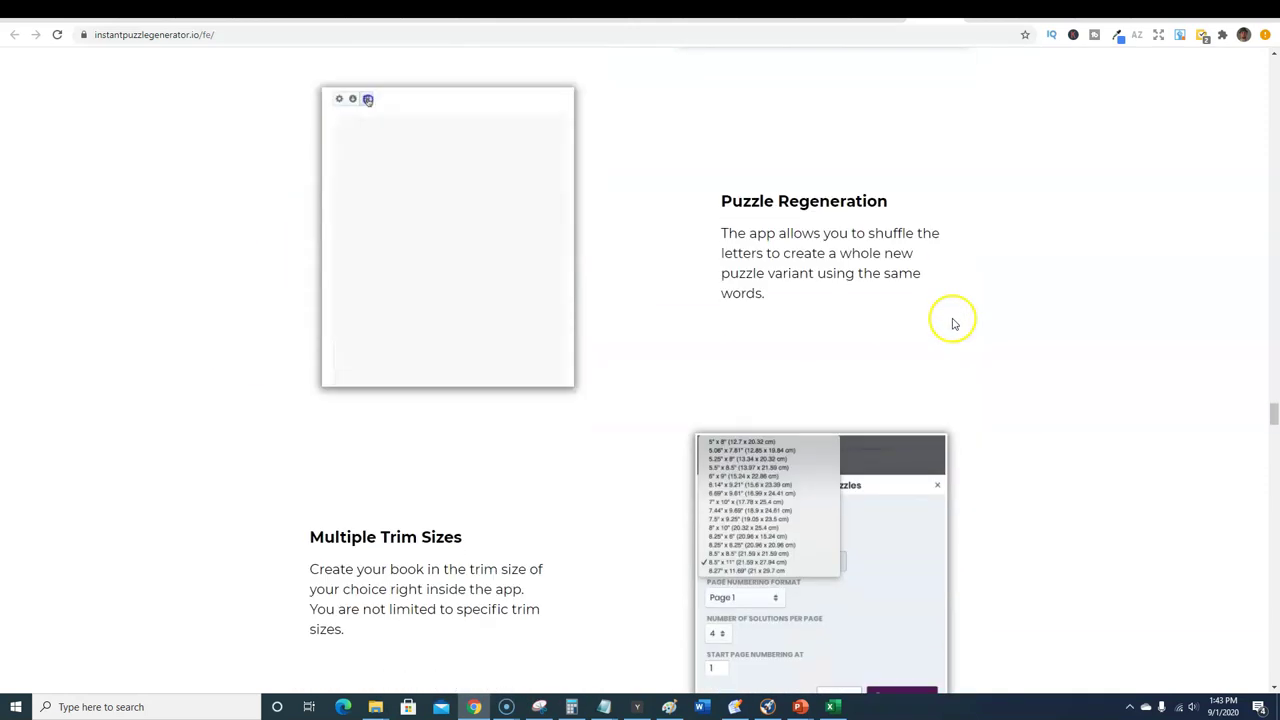
scroll(763, 377, down, 6)
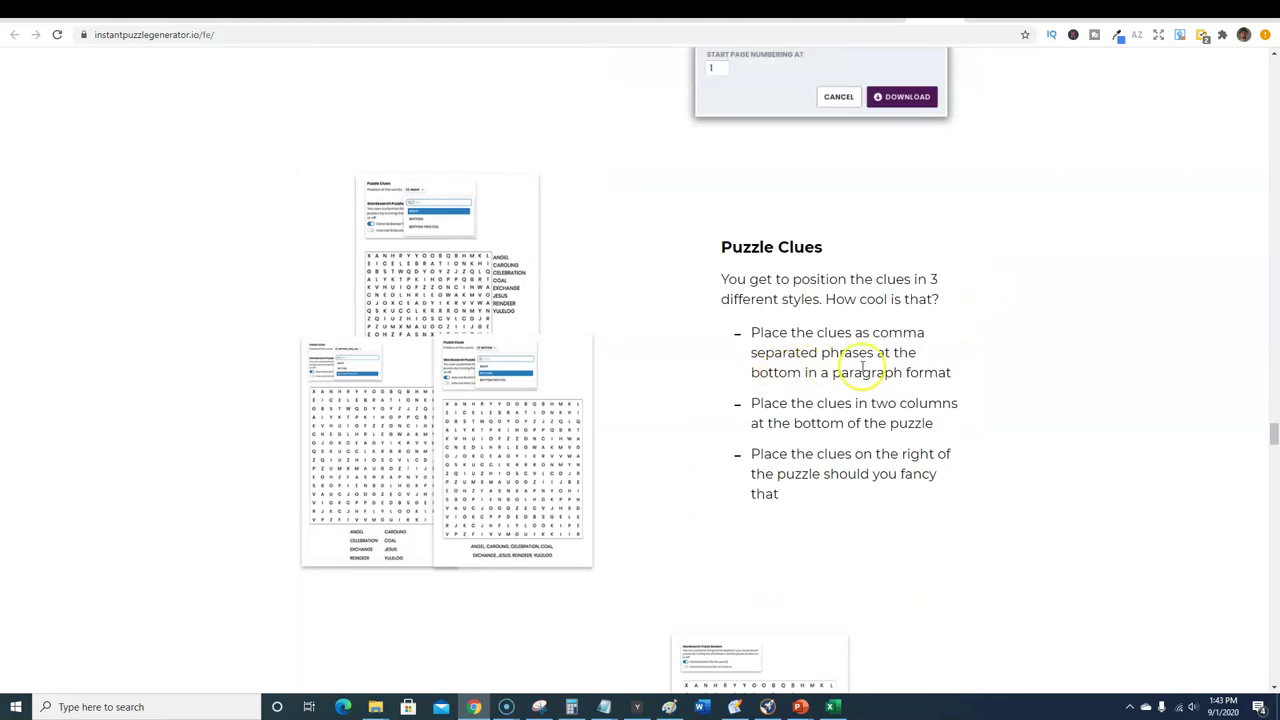
scroll(897, 373, down, 8)
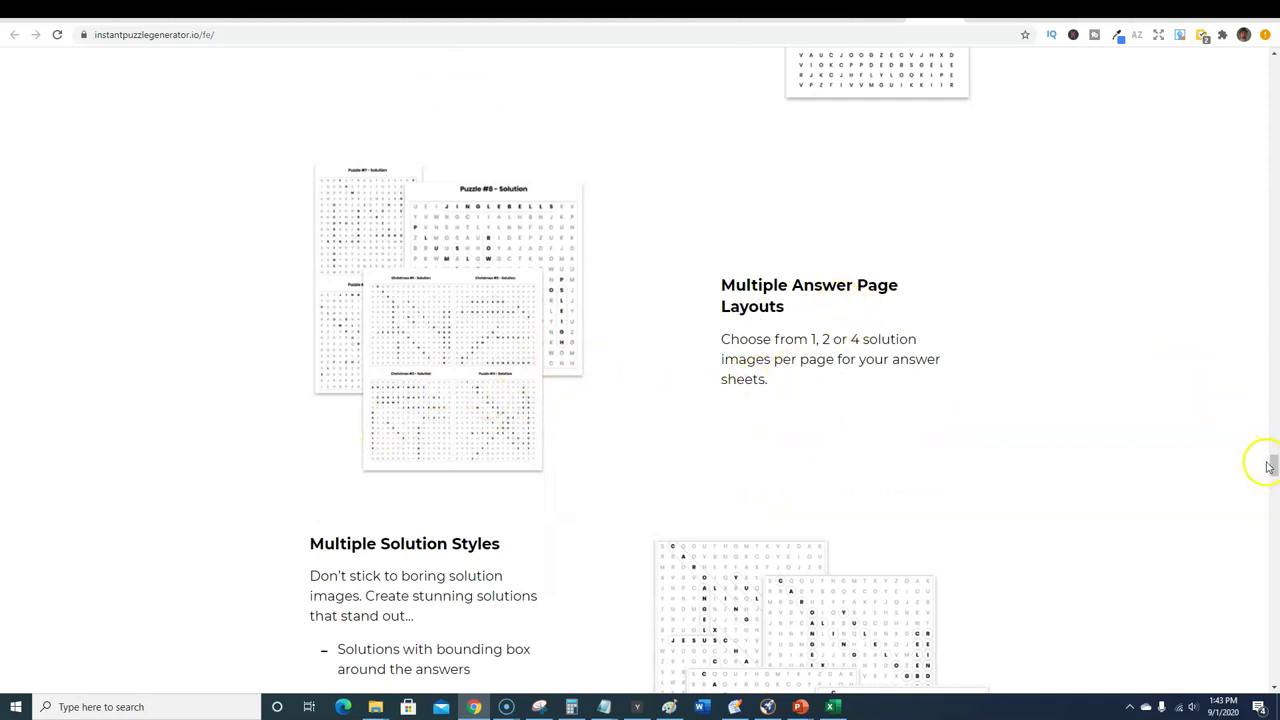
drag(1272, 466, 1273, 551)
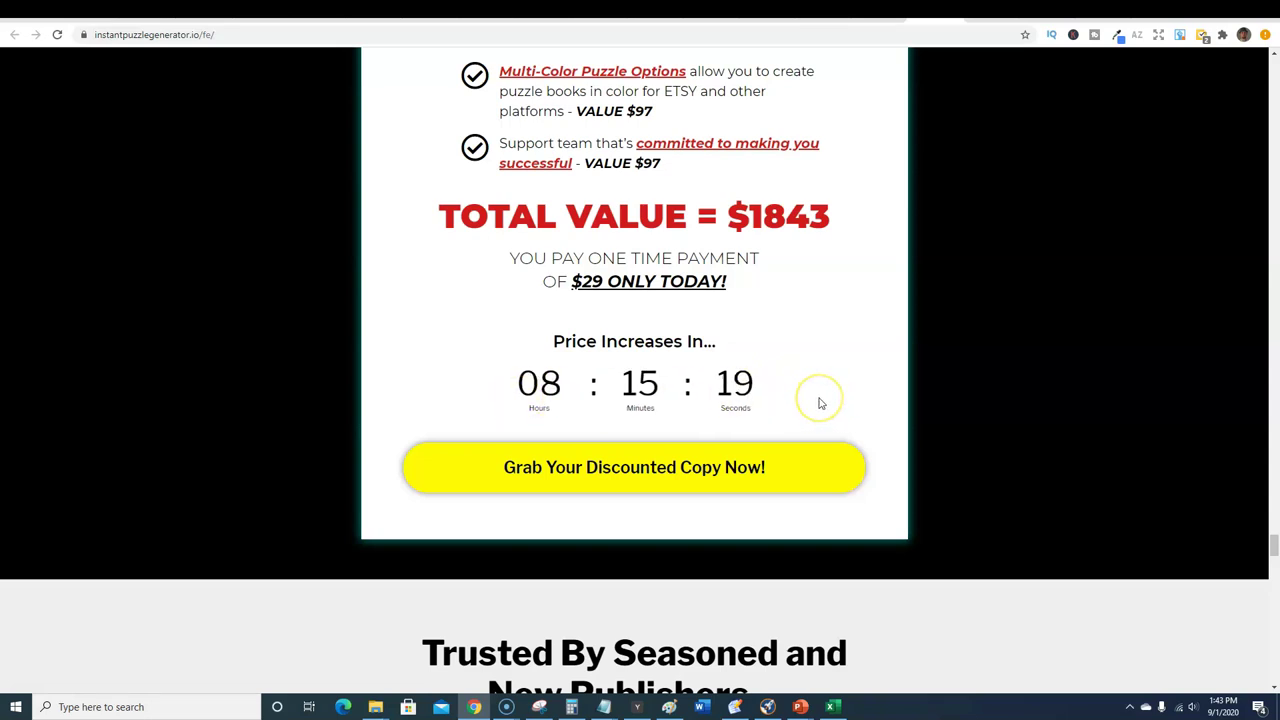
- Scroll past testimonials, the guarantee and Add to Cart to the upgrades and download-limit FAQ
scroll(820, 403, down, 5)
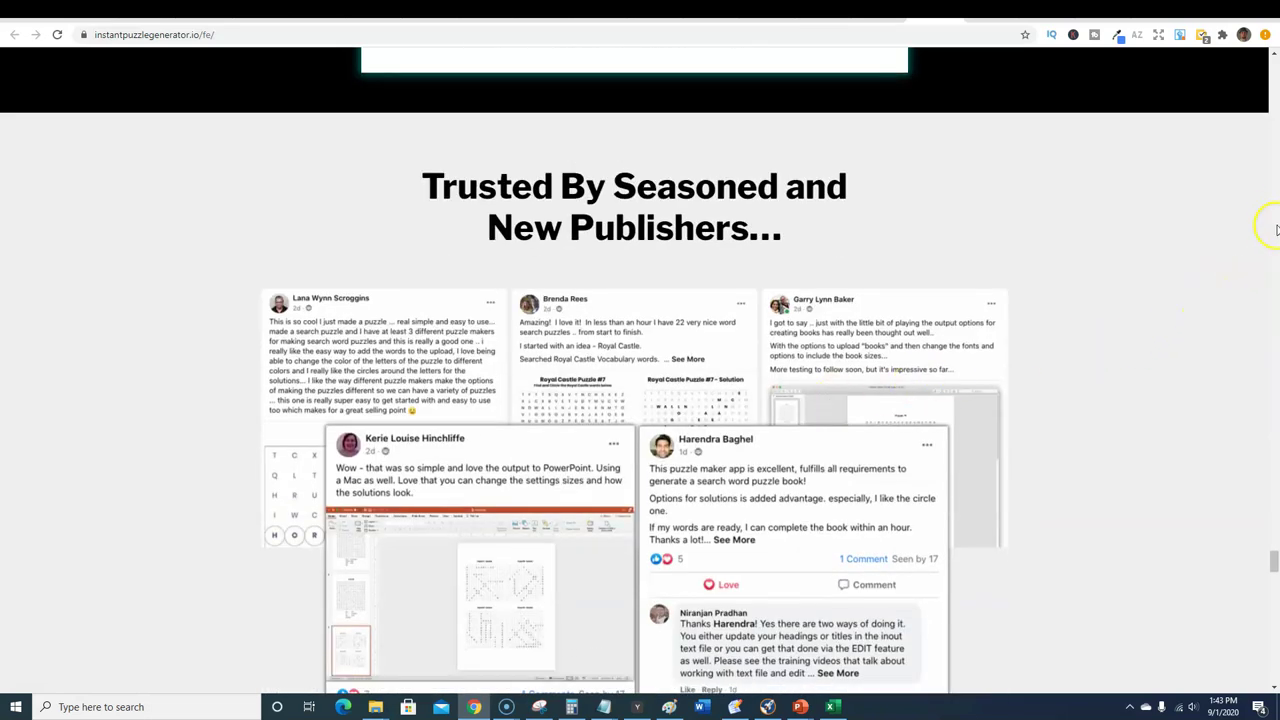
scroll(914, 357, down, 7)
scroll(921, 345, up, 2)
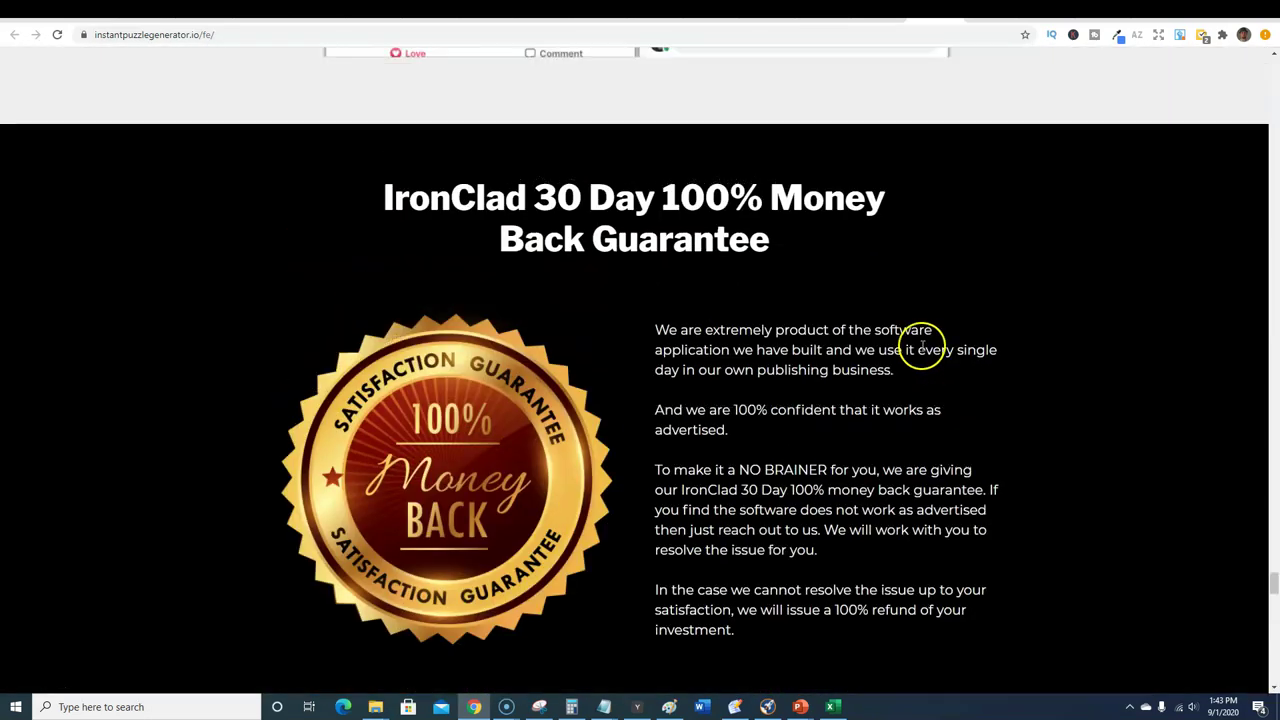
scroll(814, 520, down, 5)
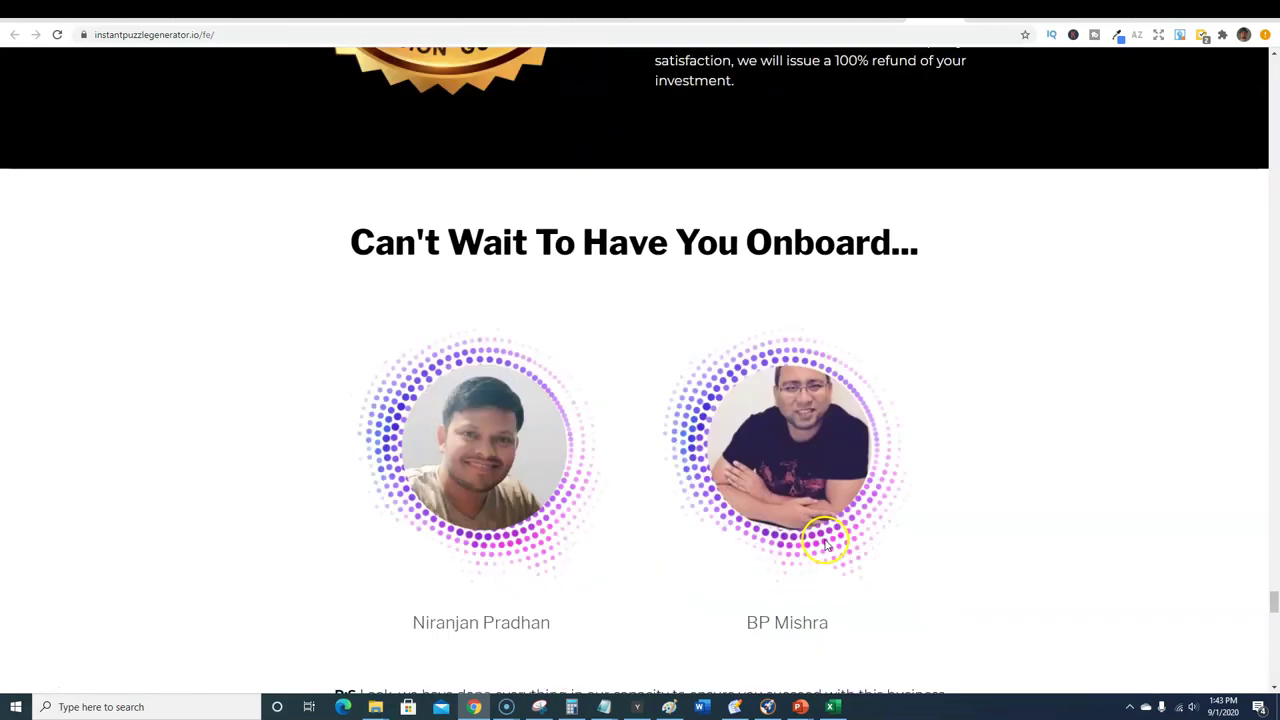
scroll(1034, 471, down, 4)
scroll(334, 274, up, 1)
scroll(662, 359, down, 3)
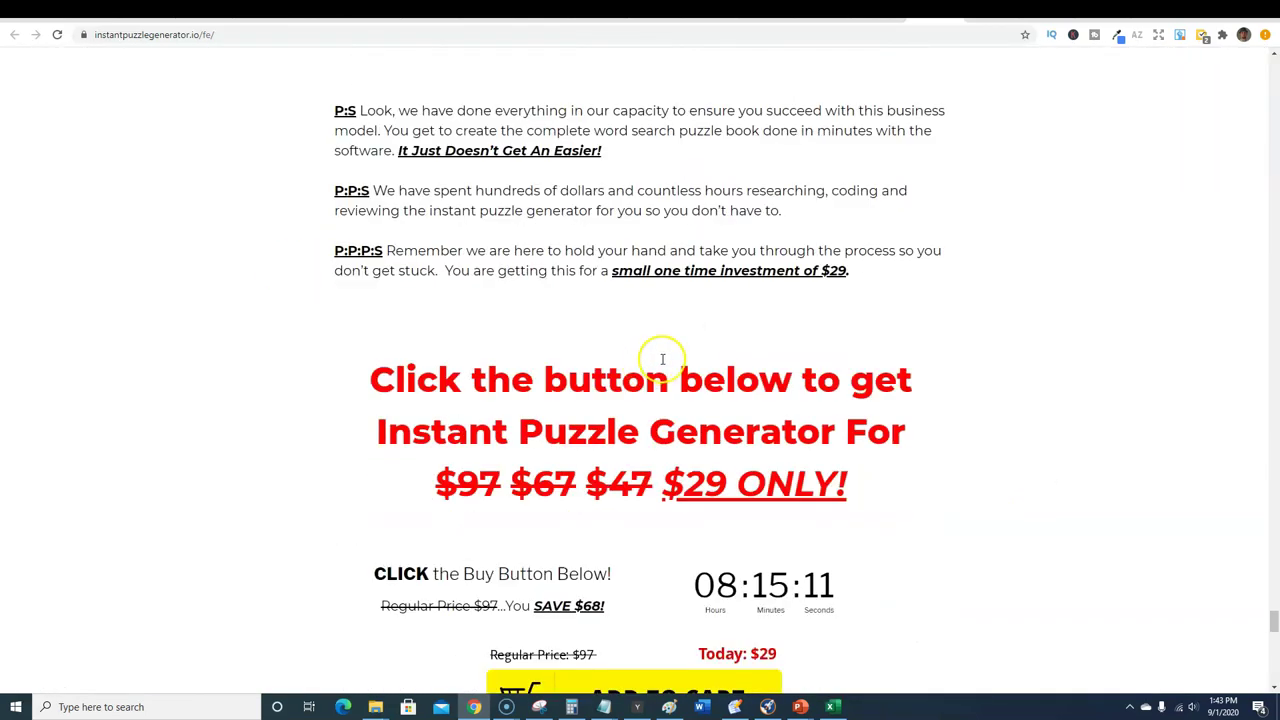
scroll(766, 343, down, 3)
scroll(800, 366, up, 1)
scroll(846, 331, down, 1)
scroll(845, 336, up, 5)
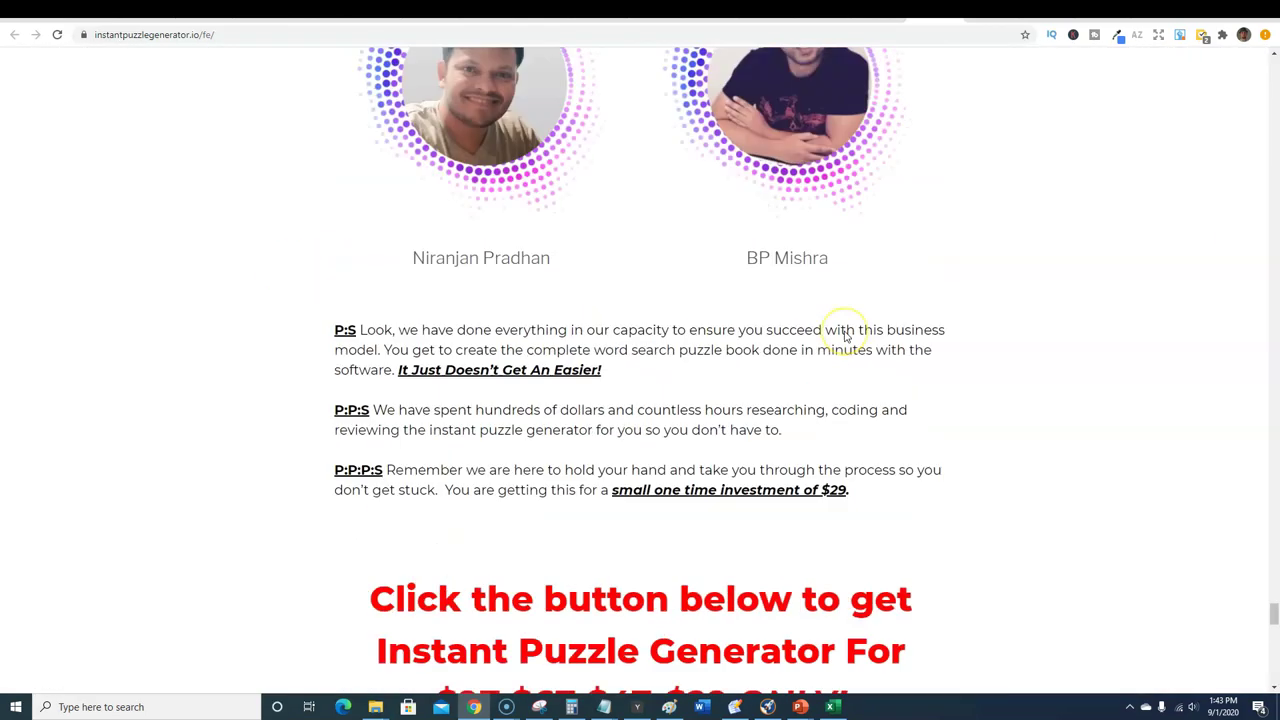
scroll(845, 336, up, 2)
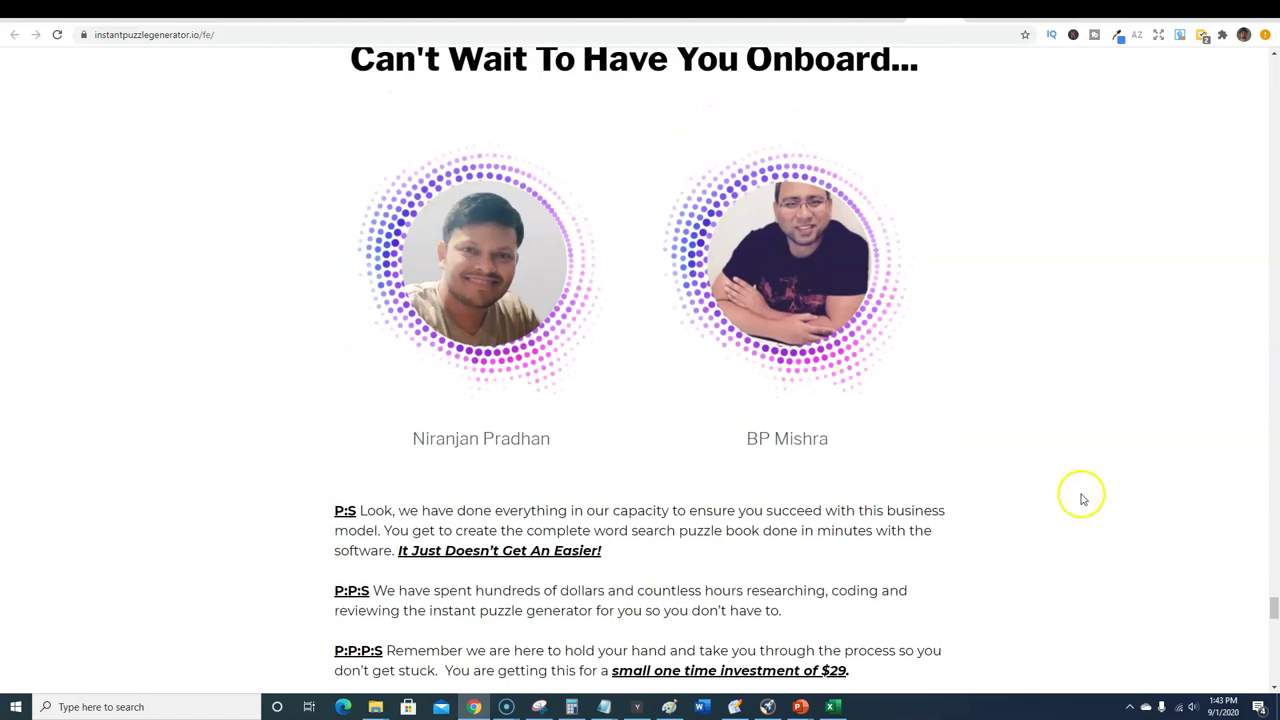
scroll(1078, 505, down, 3)
scroll(1072, 515, up, 1)
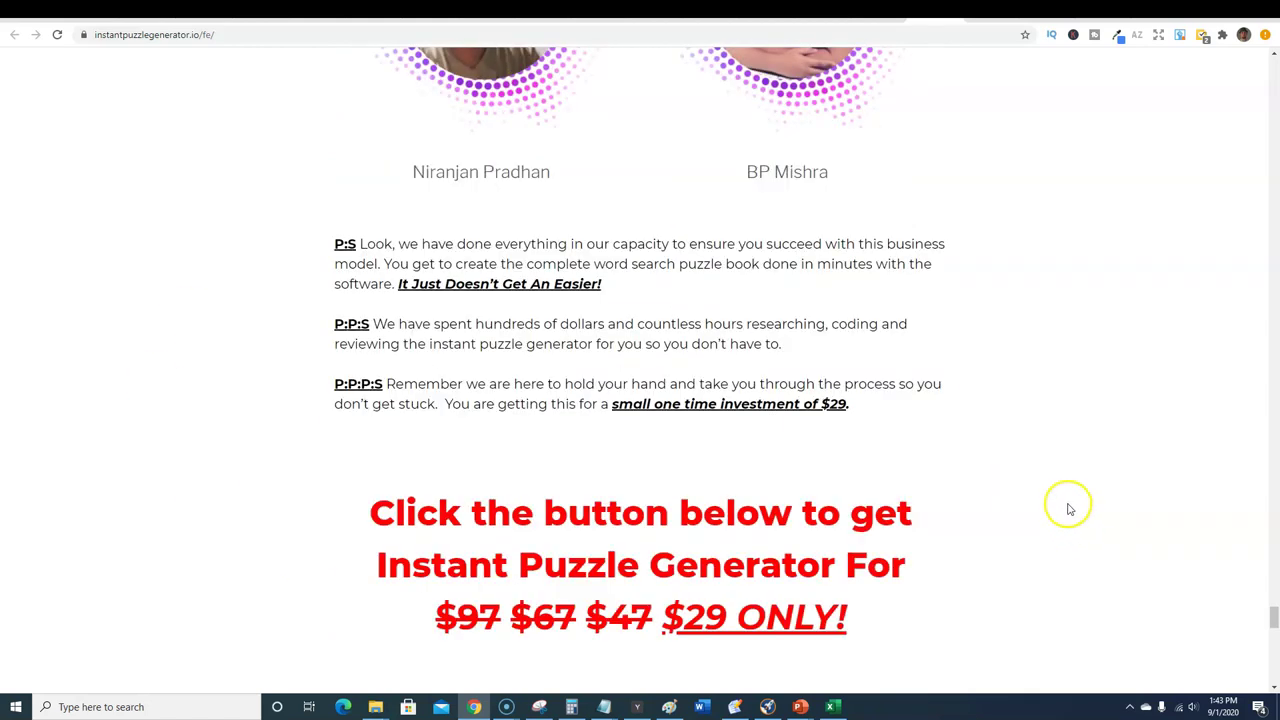
scroll(1023, 449, up, 1)
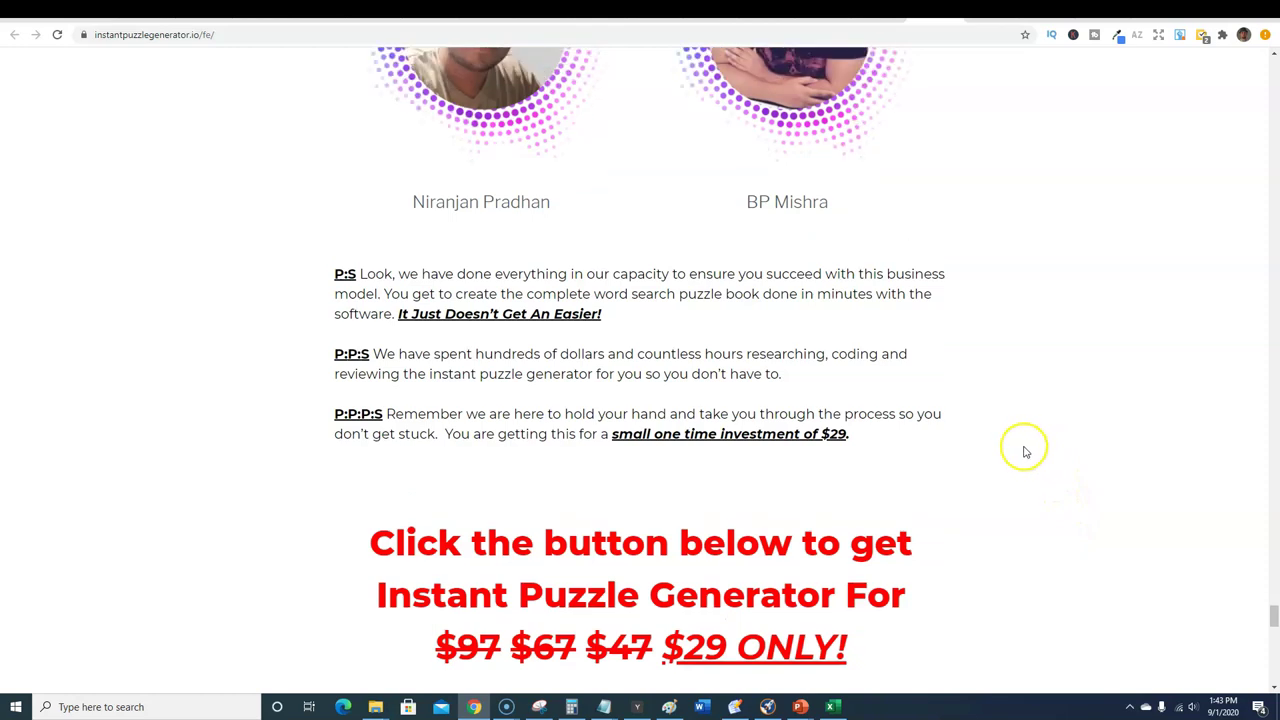
scroll(1024, 452, down, 1)
scroll(1022, 450, down, 2)
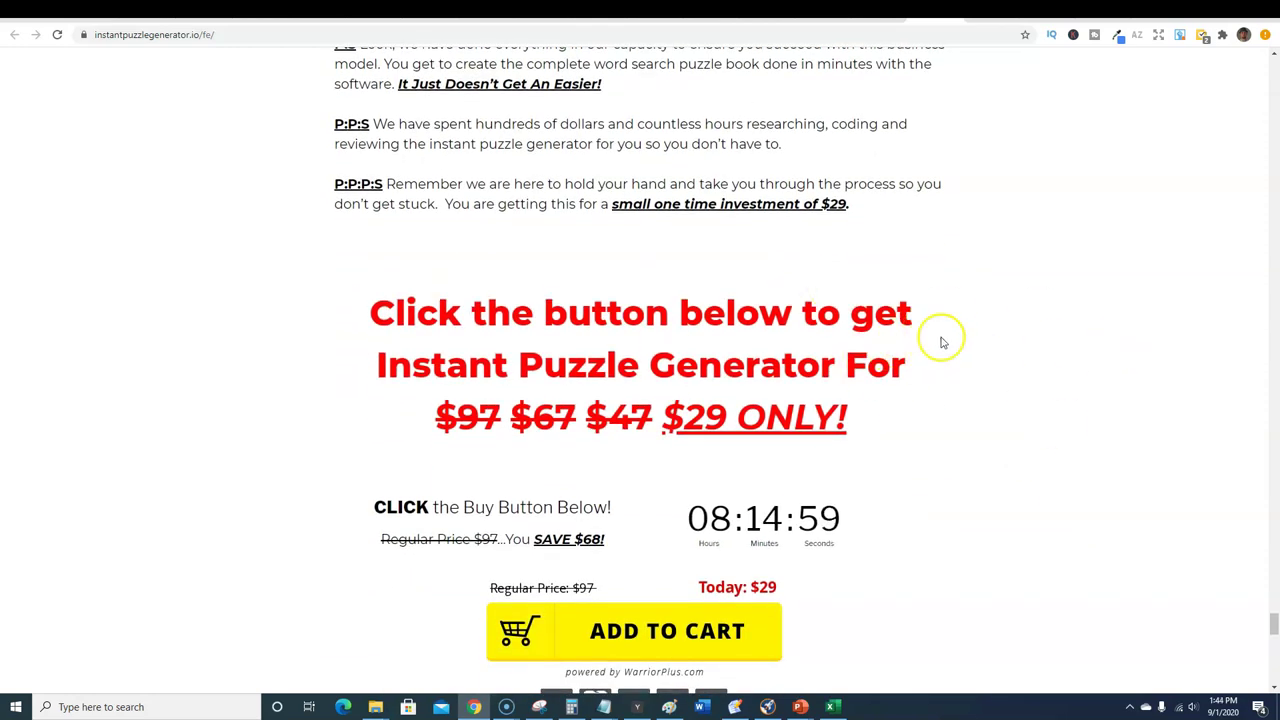
scroll(943, 337, down, 1)
scroll(823, 349, down, 8)
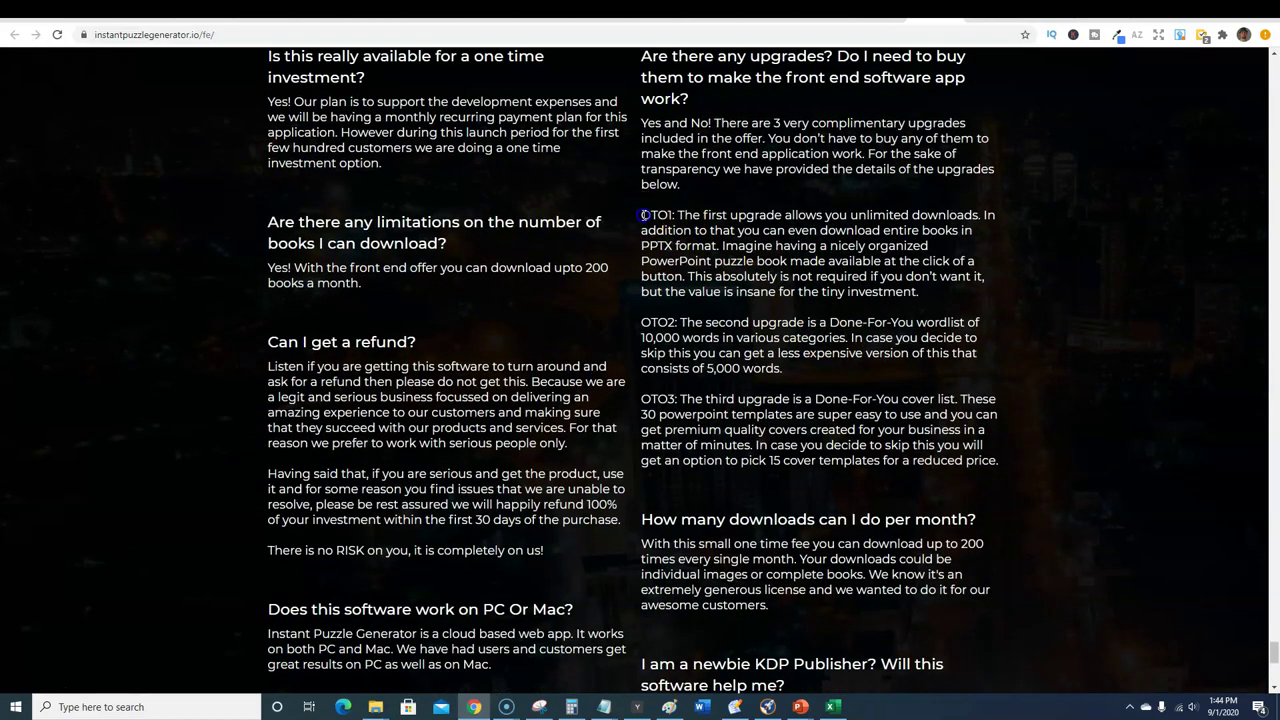
- Highlight the OTO1–OTO3 upgrade FAQ text, then switch to the app's My Console tab
drag(640, 215, 887, 457)
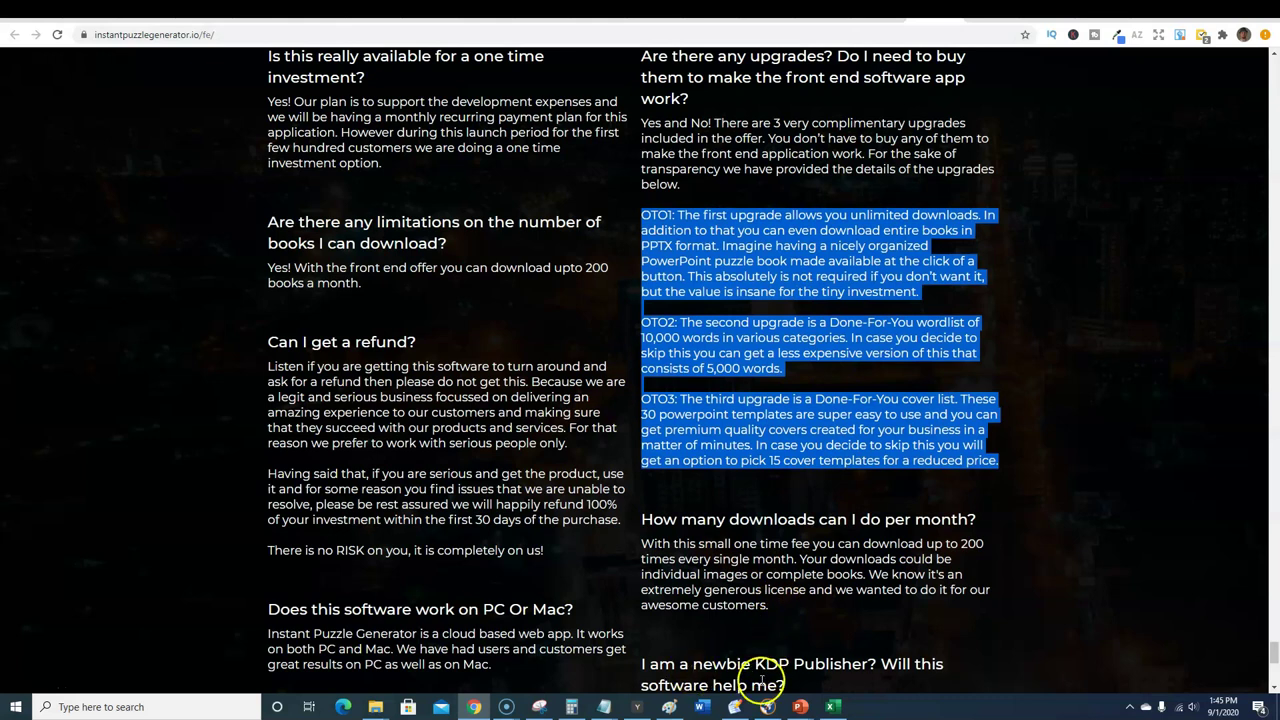
click(1035, 16)
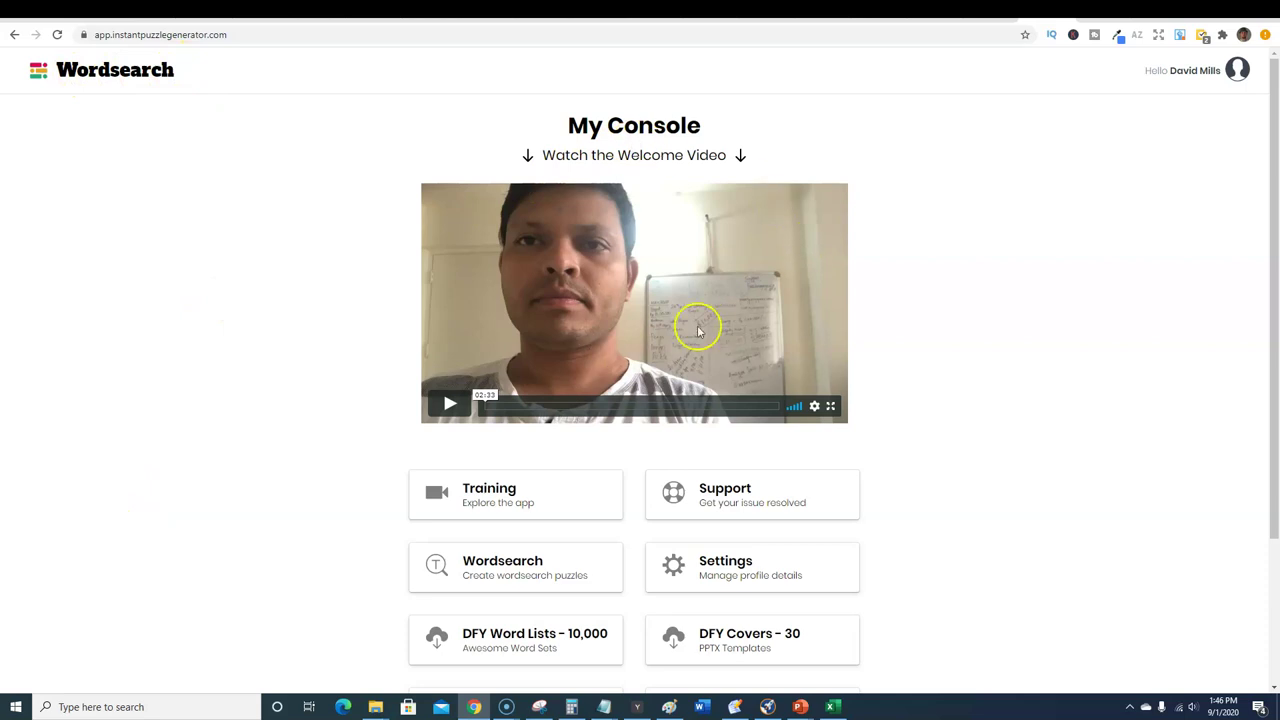
- Scroll down My Console and open the Wordsearch card's puzzle list
scroll(860, 455, down, 2)
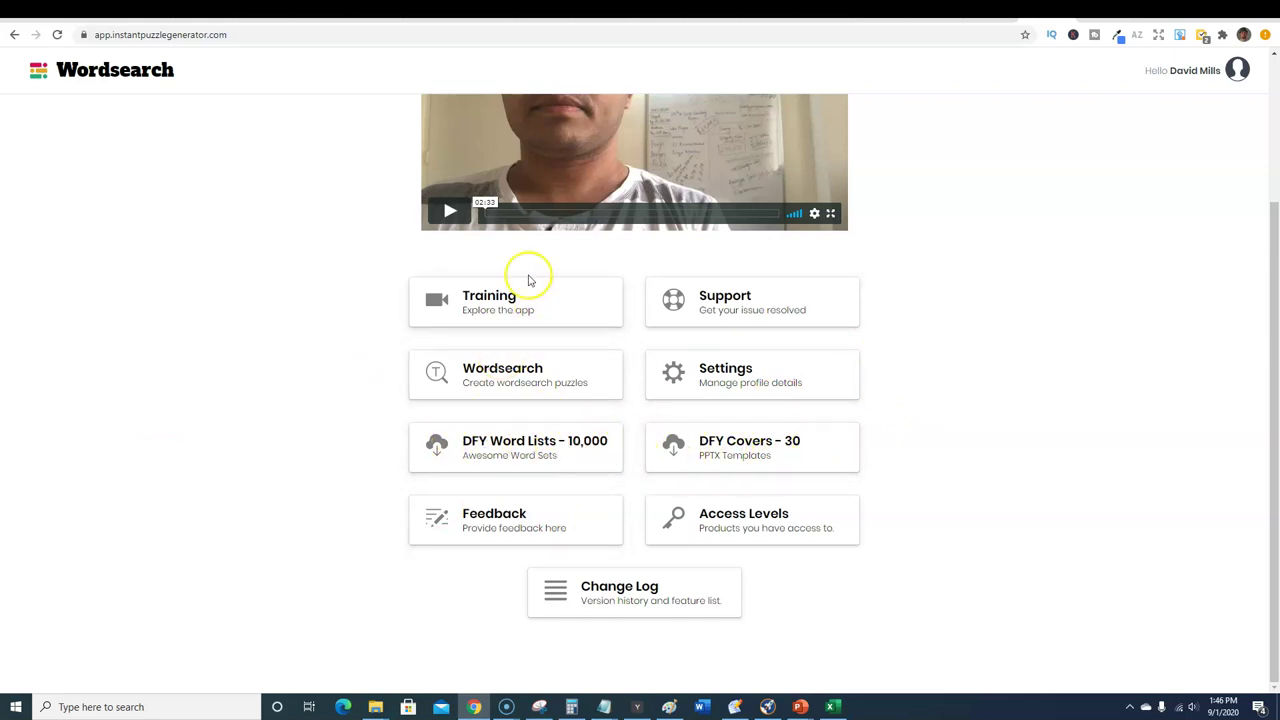
click(557, 364)
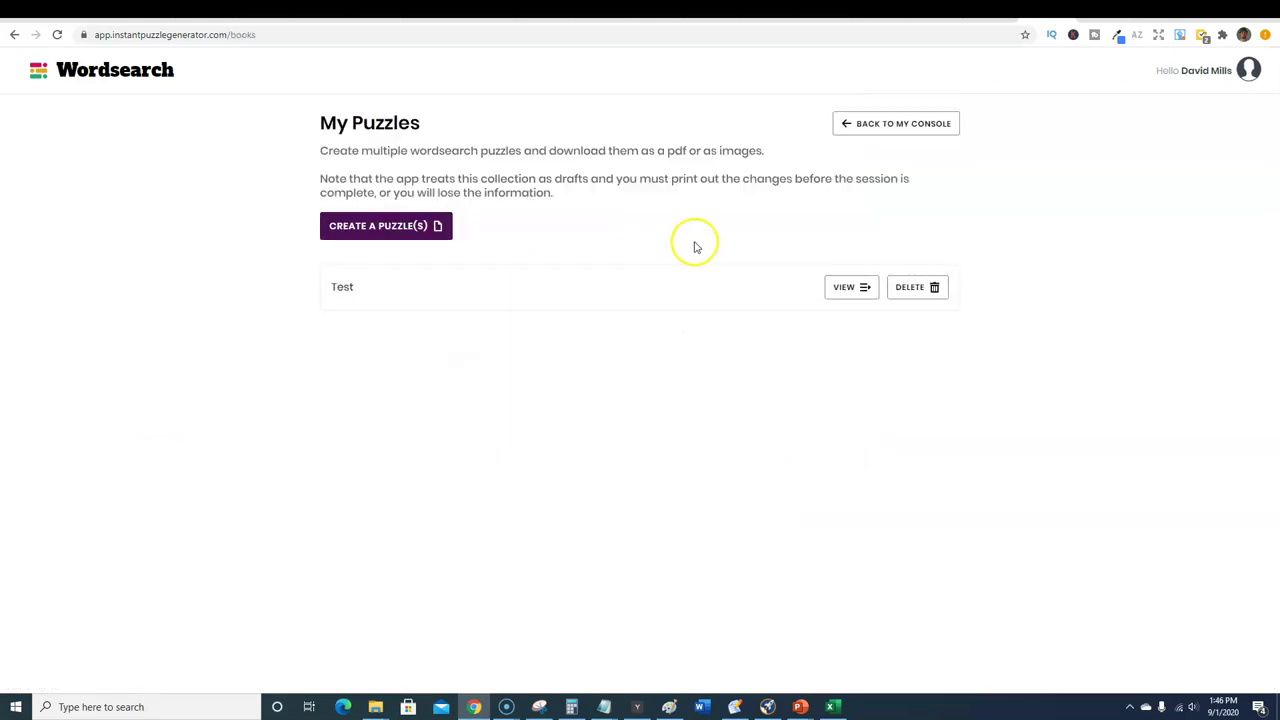
- Reopen Wordsearch, cancel a new-puzzle prompt, and view the Test collection's Puzzle #1 animal words
click(14, 35)
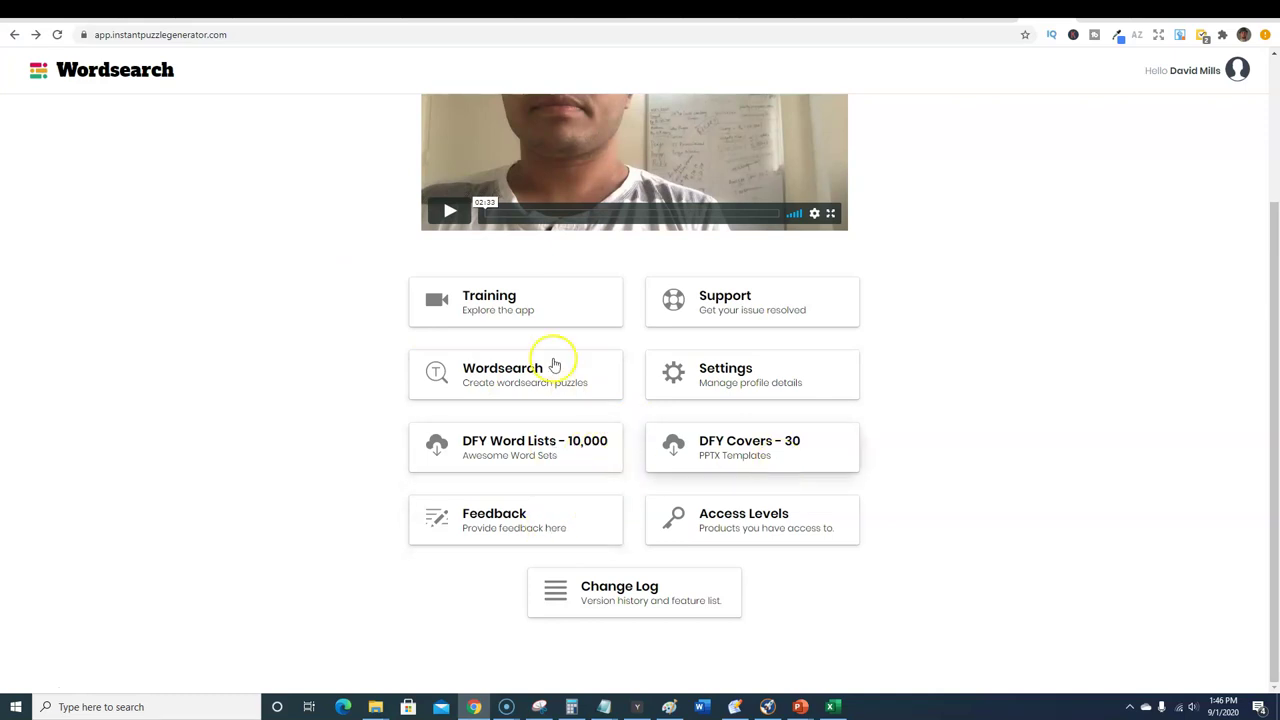
click(505, 364)
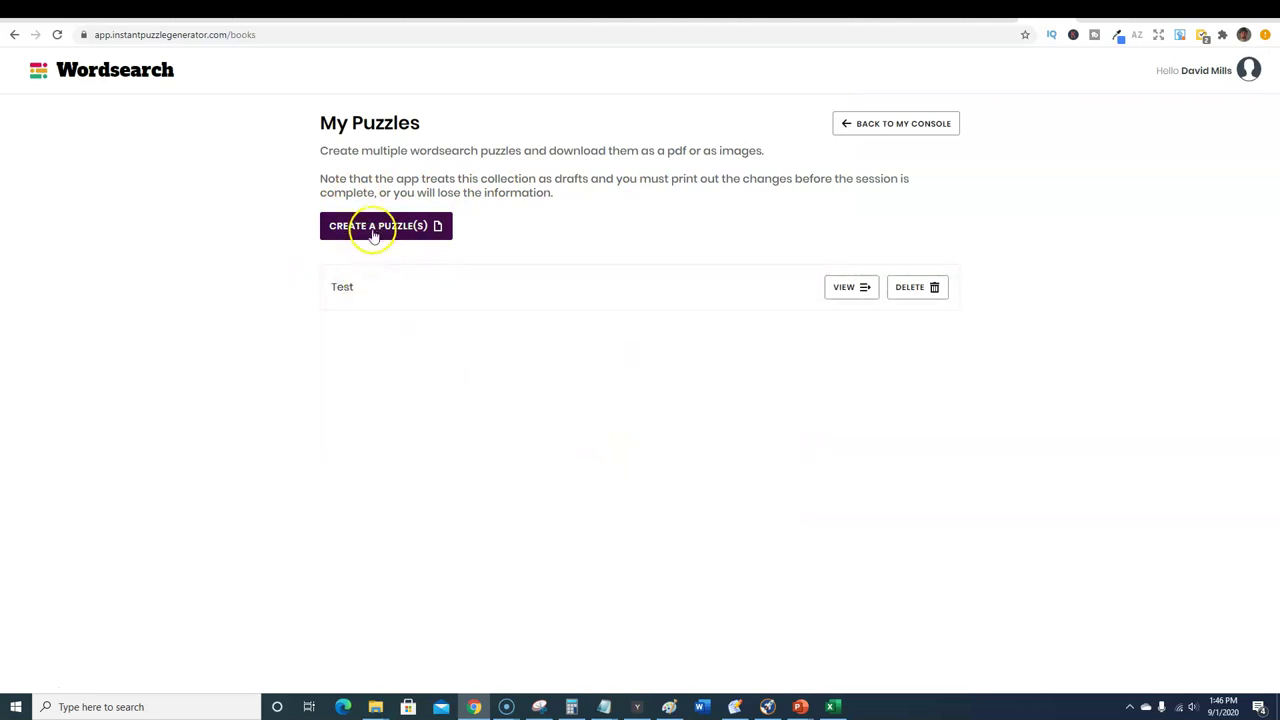
click(376, 230)
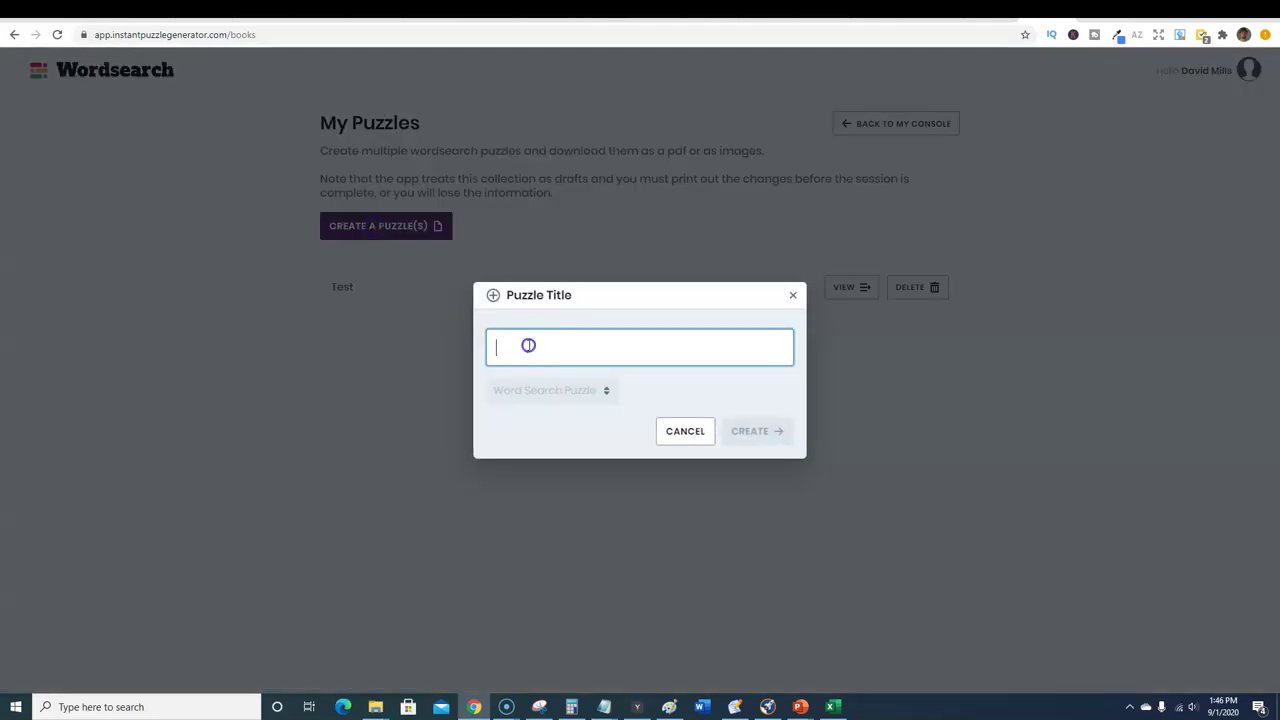
click(793, 296)
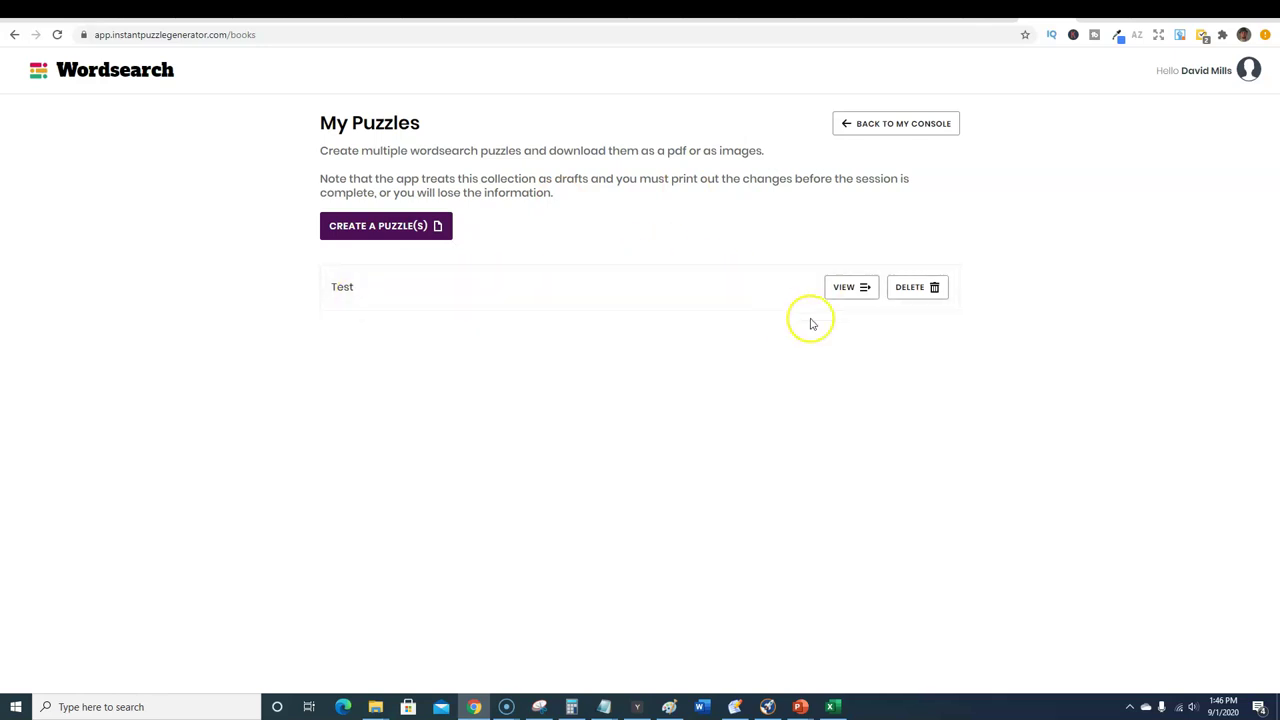
click(840, 292)
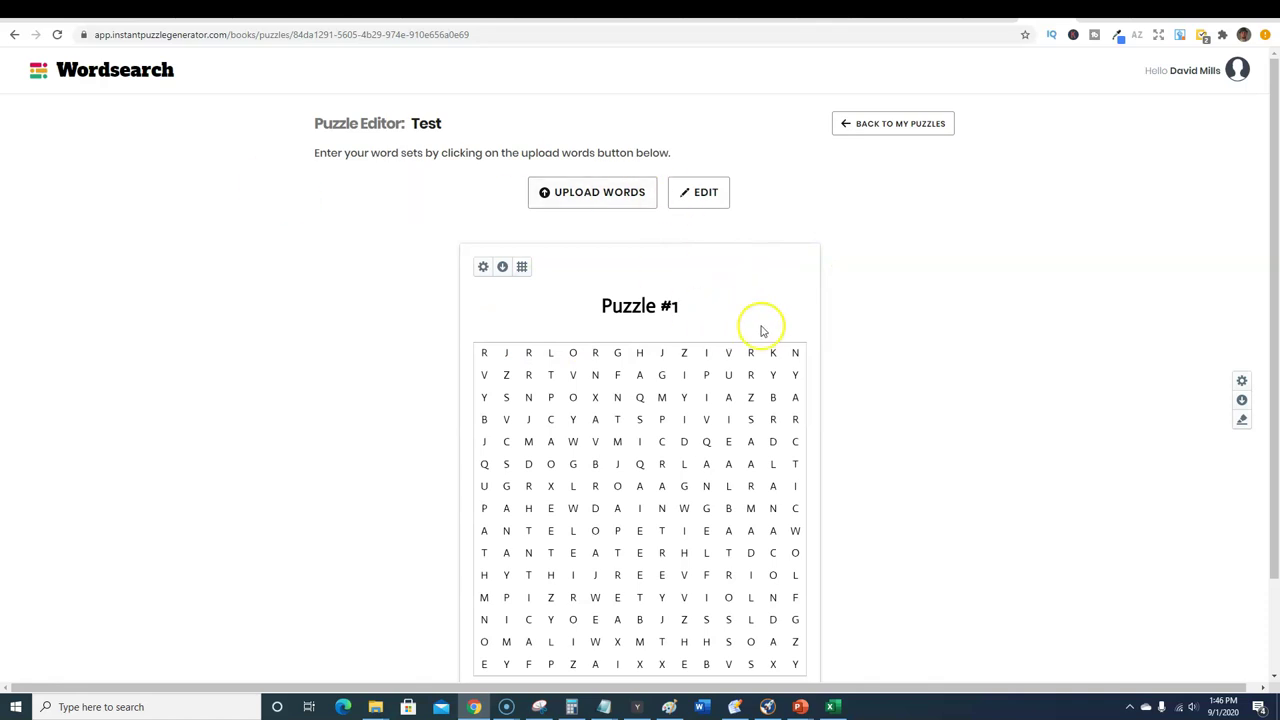
scroll(800, 345, down, 2)
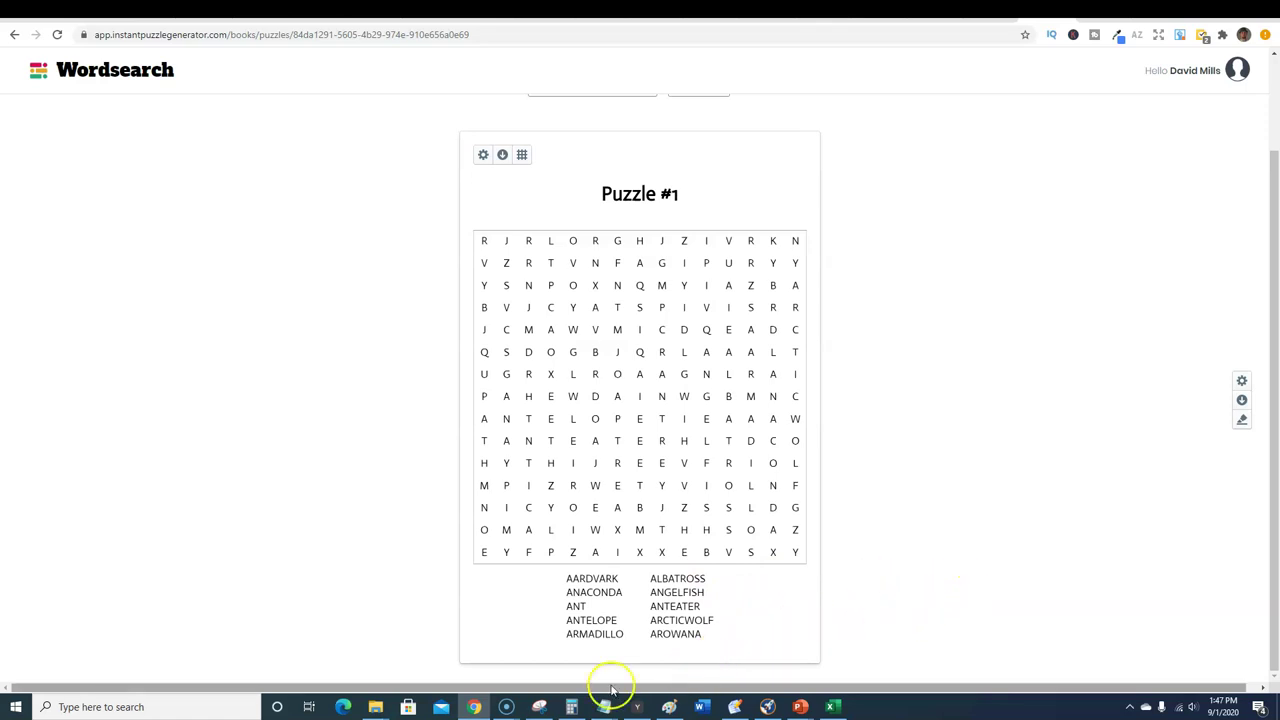
mouse_move(384, 712)
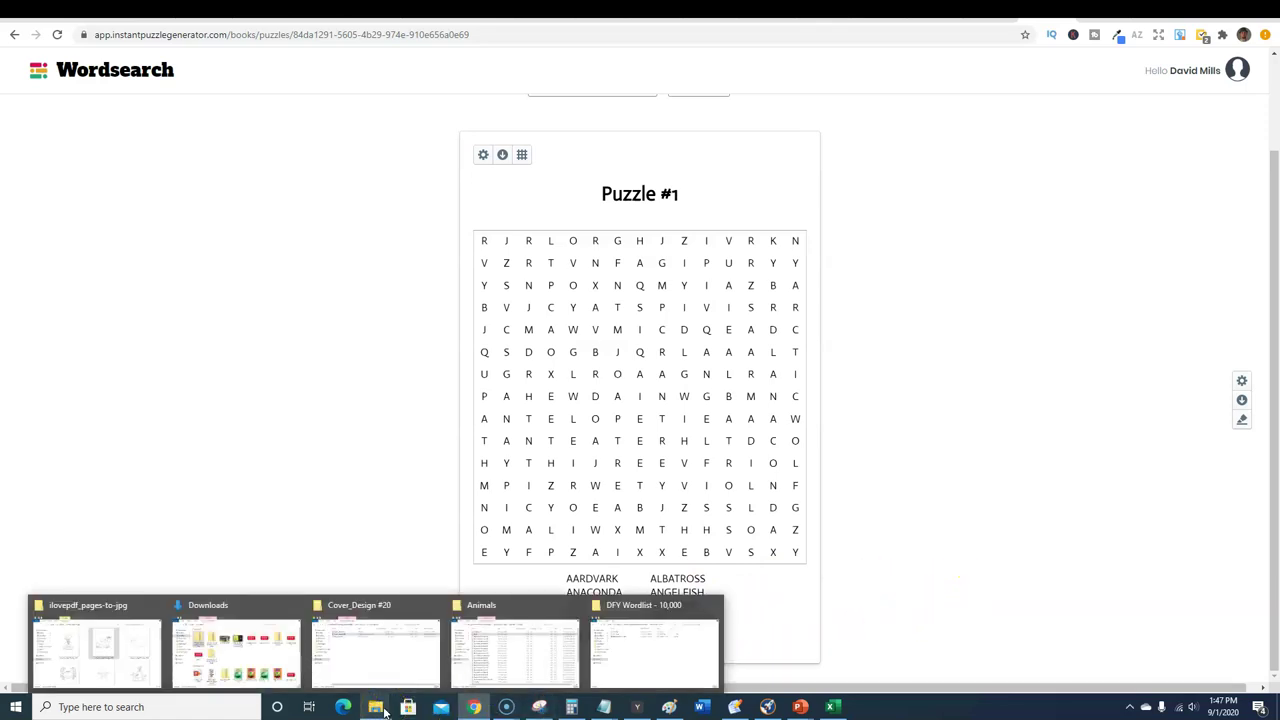
- Bring up the DFY Wordlist - 10,000 workbook and browse its Adjectives and Adverbs sheets
click(640, 648)
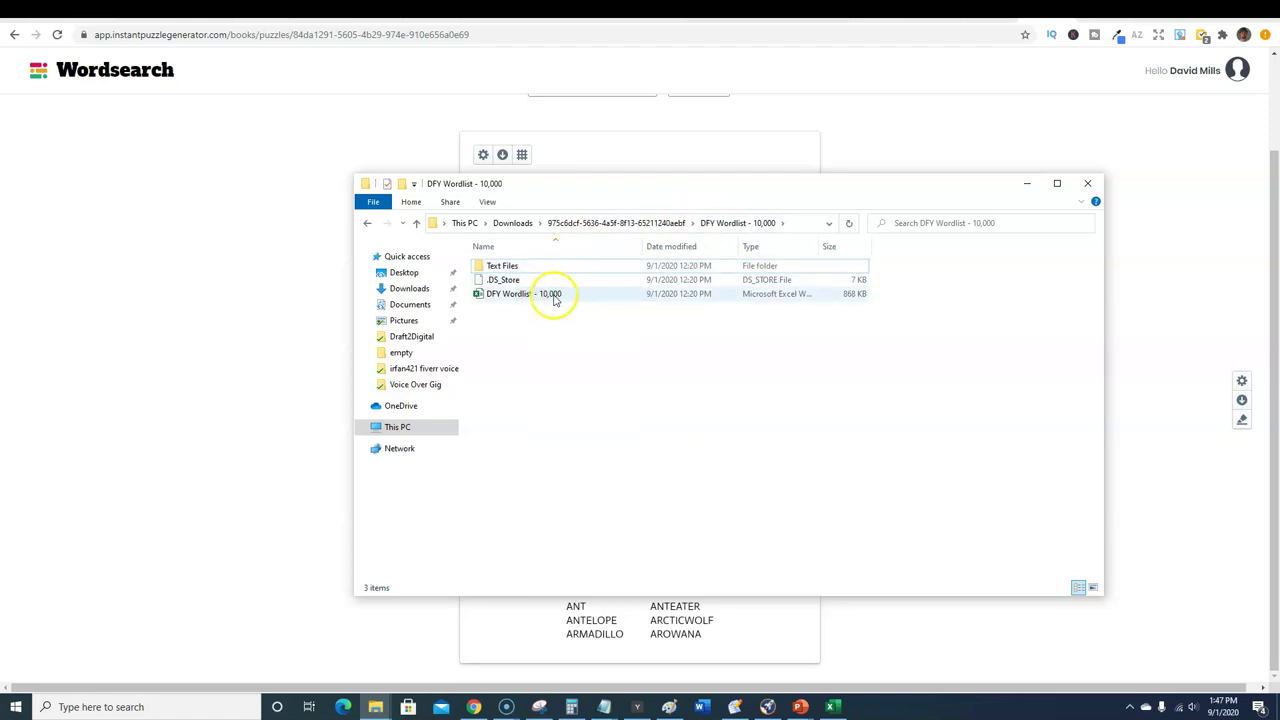
click(829, 708)
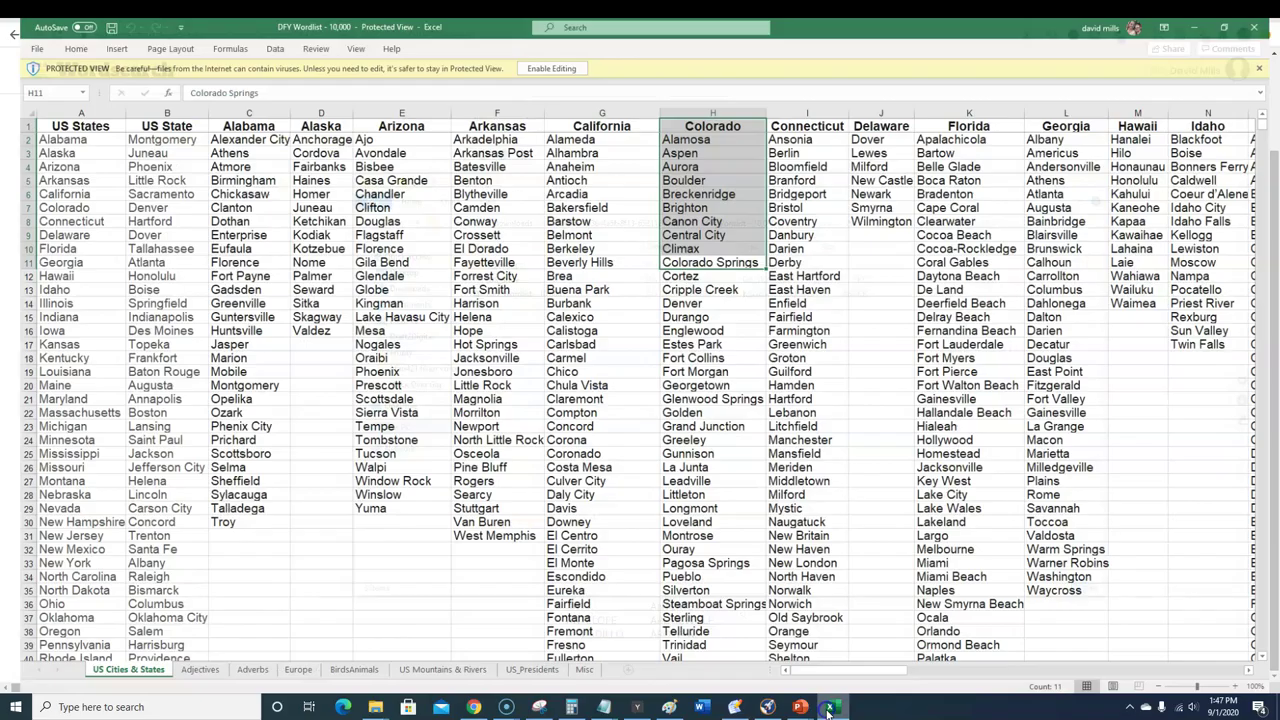
click(370, 224)
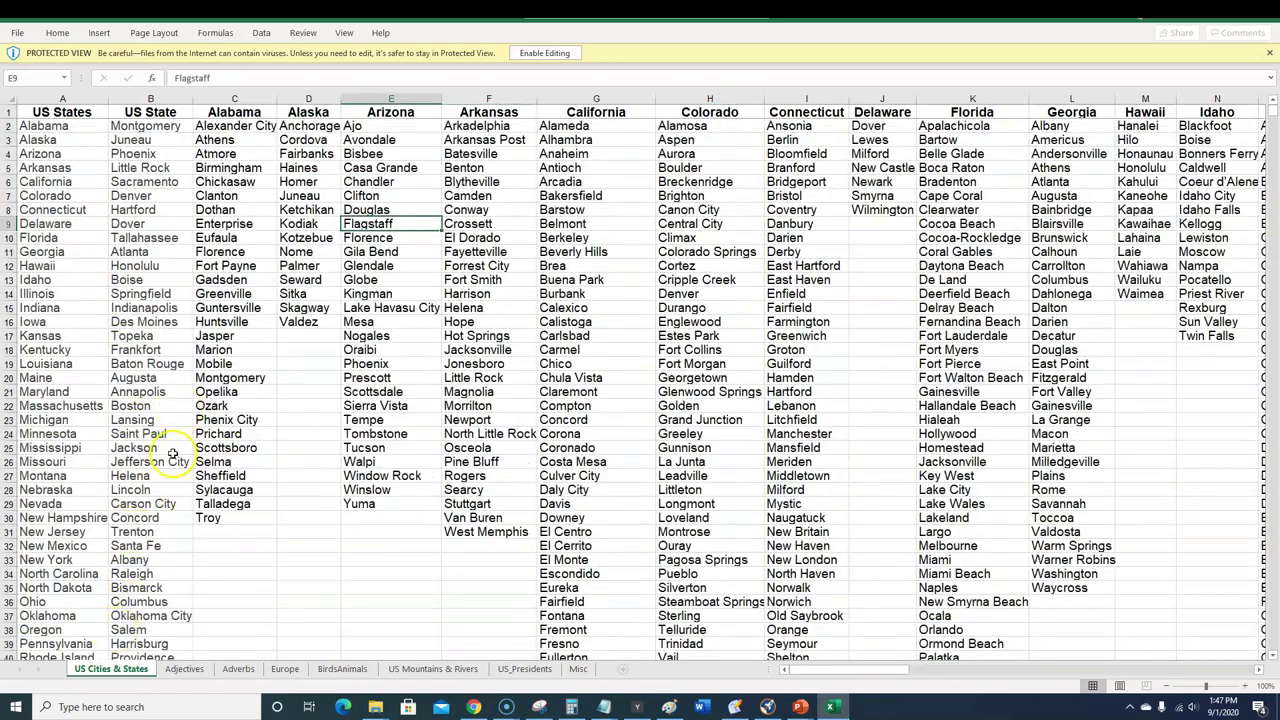
drag(815, 668, 640, 645)
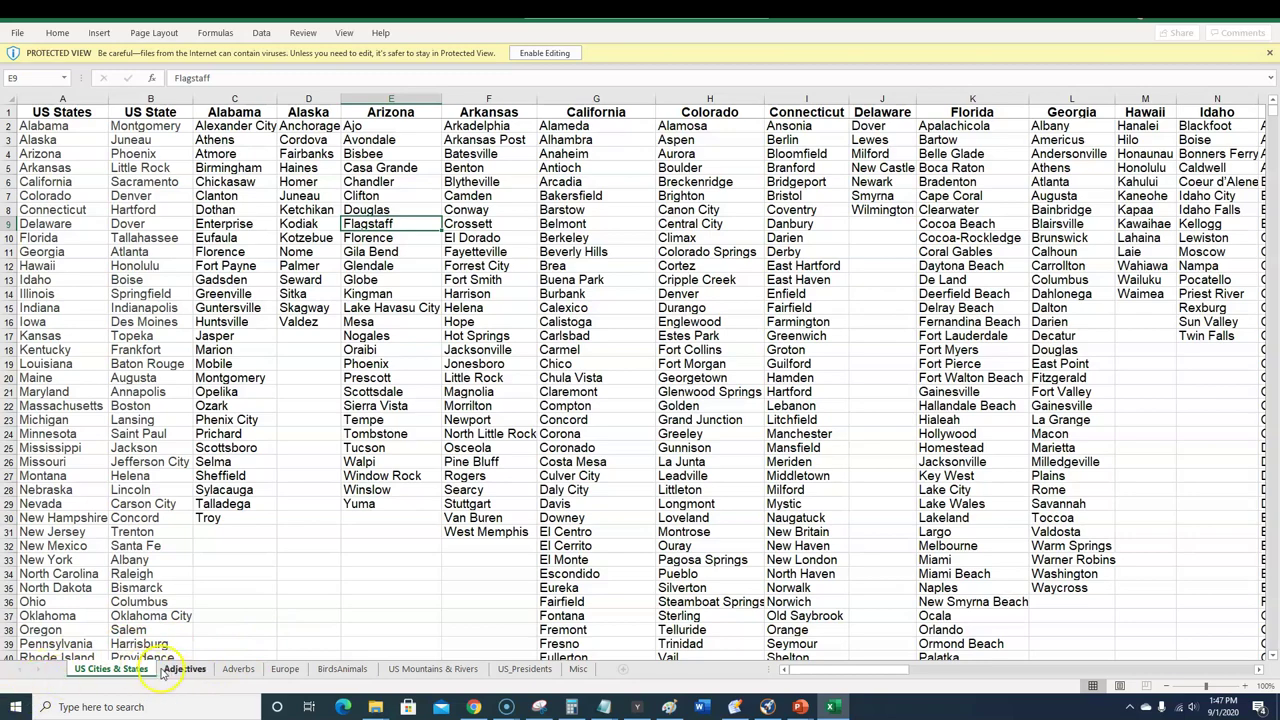
click(184, 669)
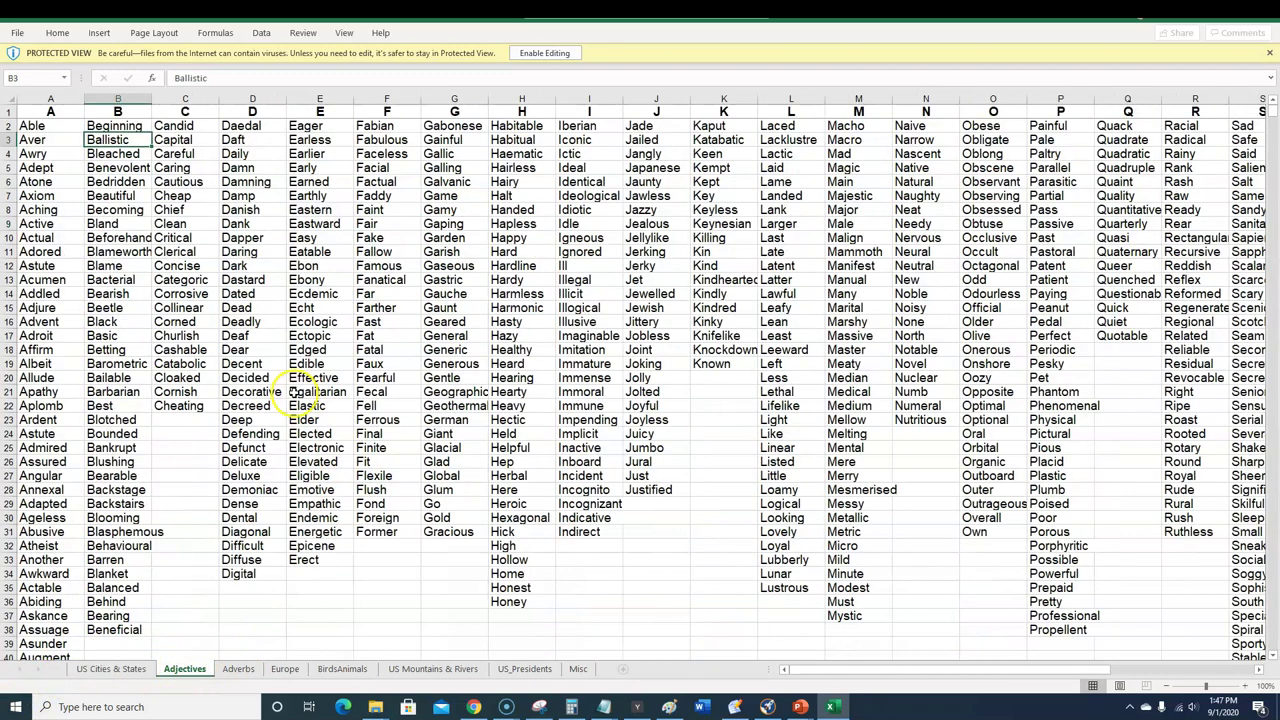
drag(800, 668, 580, 667)
click(238, 669)
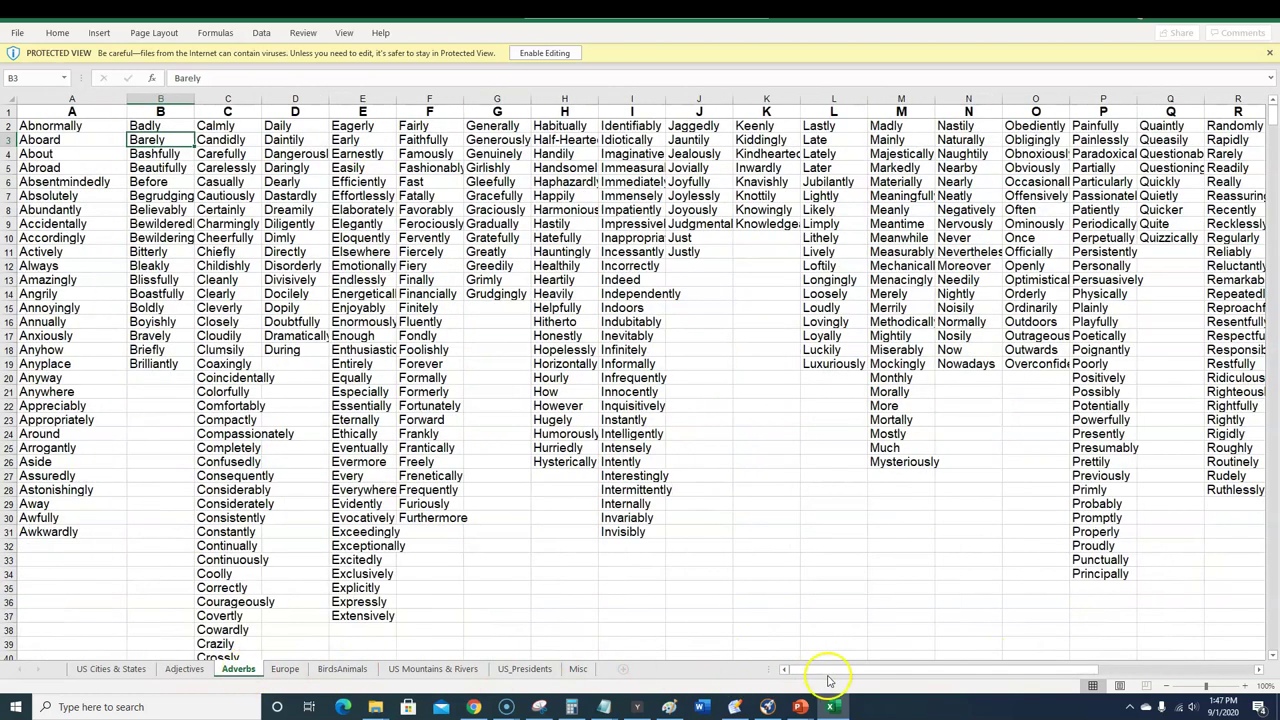
- Look through the BirdsAnimals and Europe sheets, ending on BirdsAnimals
drag(843, 676, 286, 668)
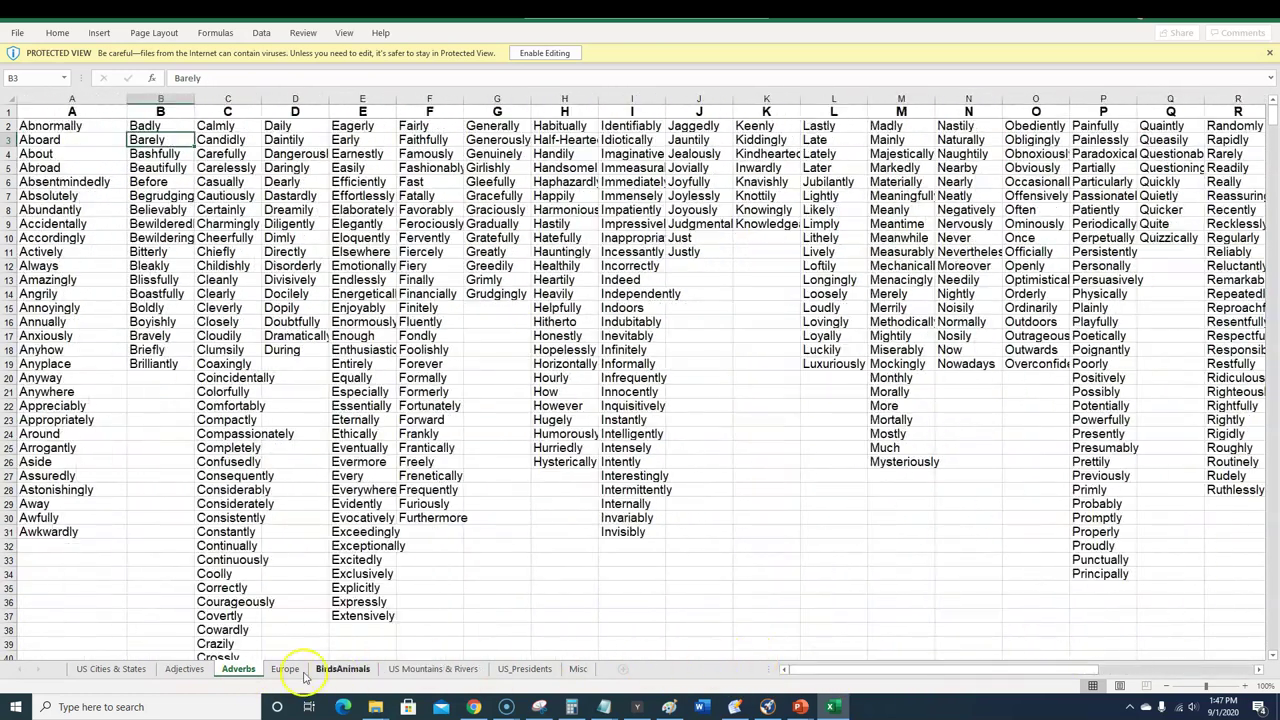
click(342, 669)
click(285, 669)
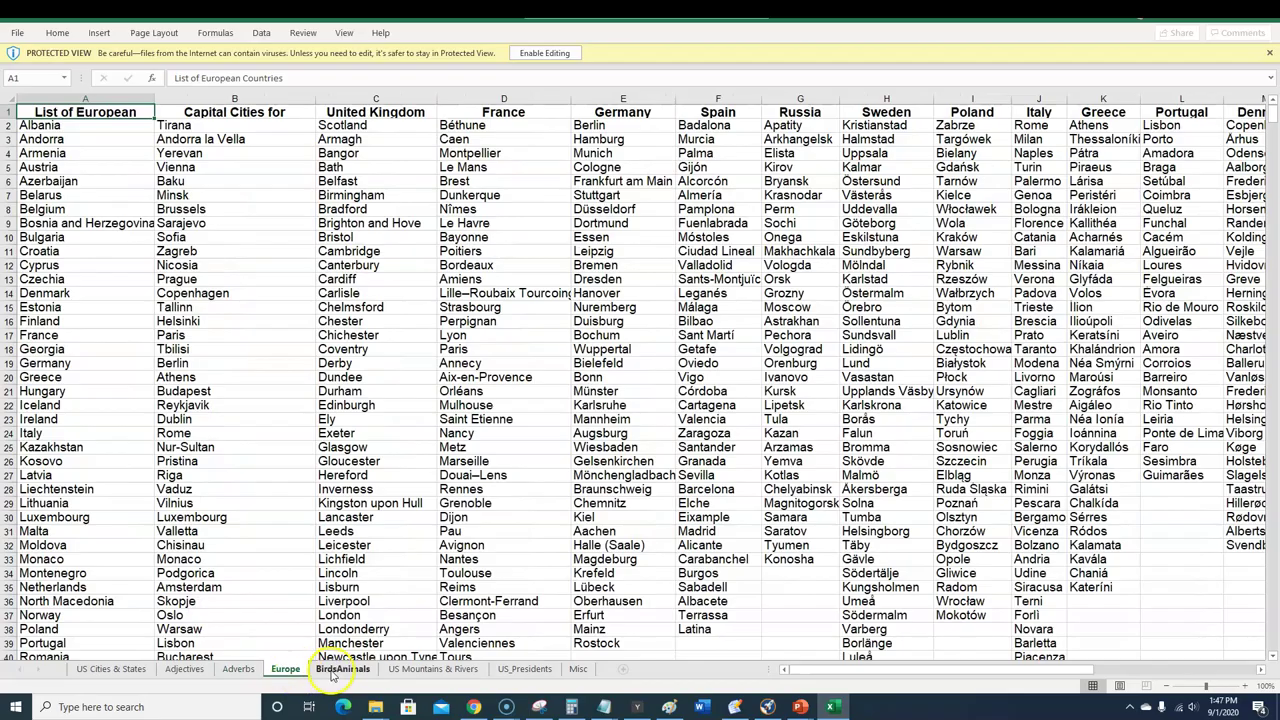
click(345, 670)
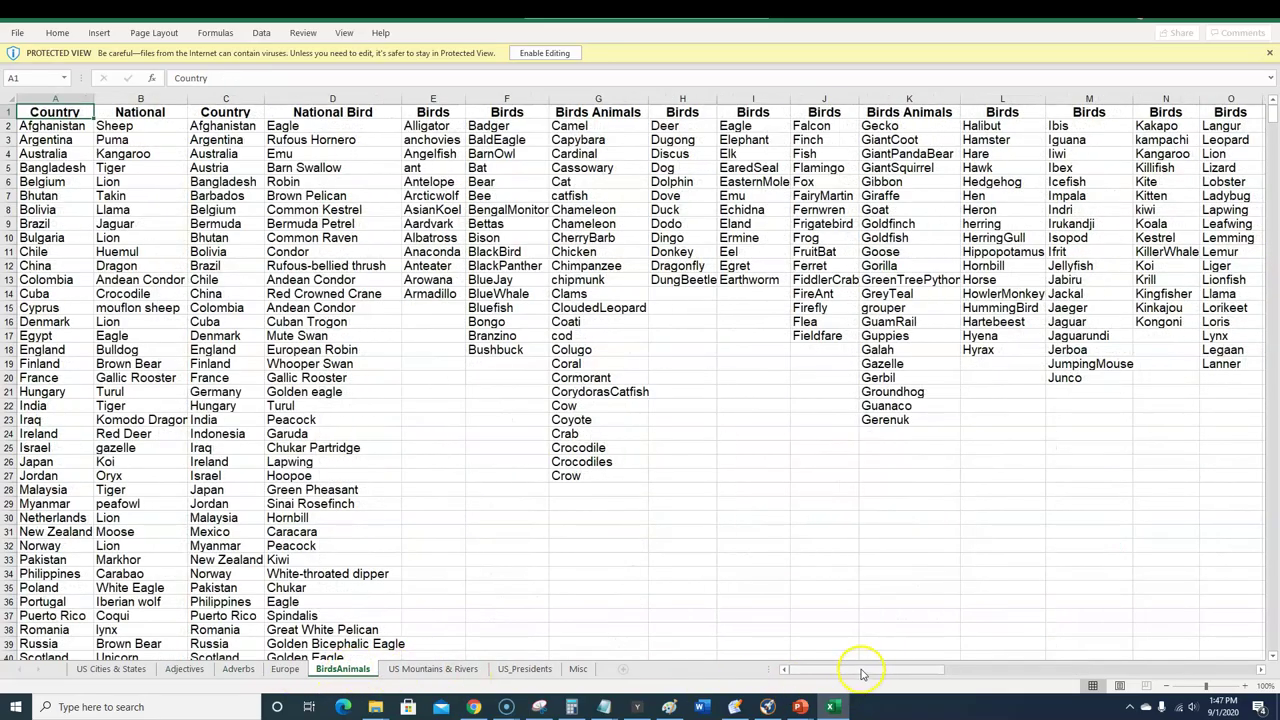
drag(873, 669, 673, 640)
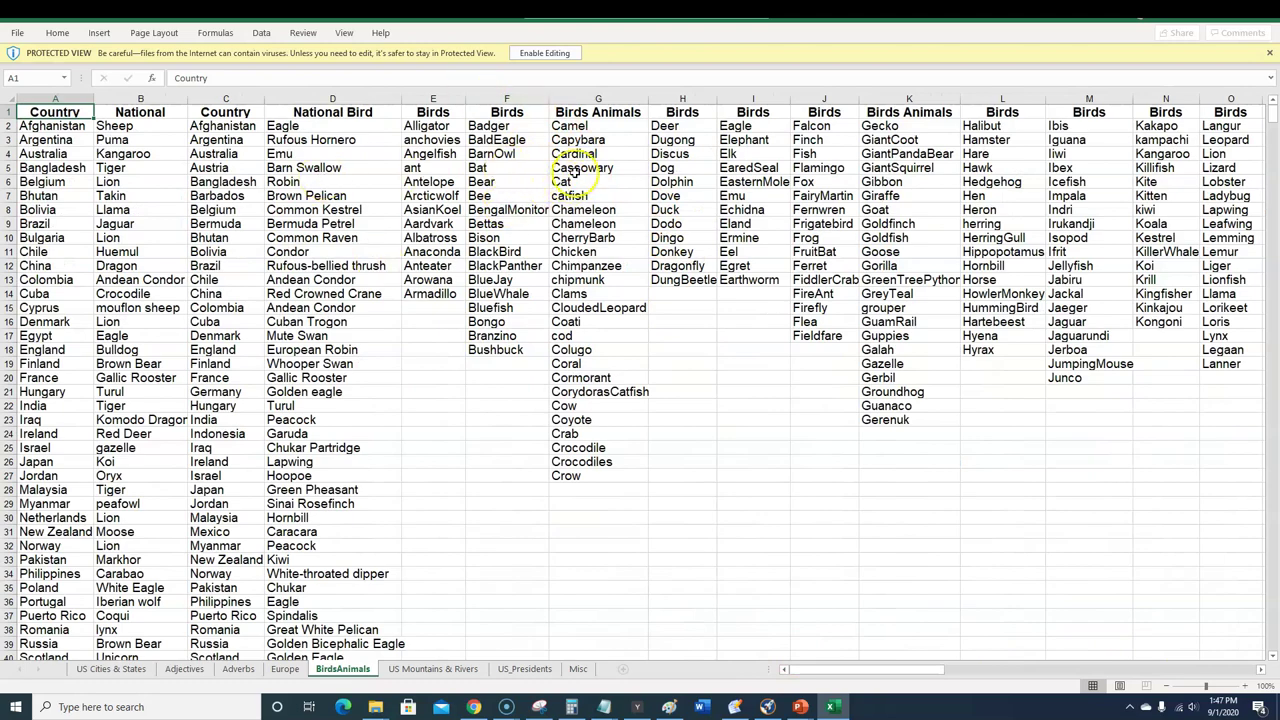
- Select the National Bird list D2:D51, then view the US_Presidents and US Mountains & Rivers sheets
drag(353, 127, 355, 20)
scroll(386, 337, up, 4)
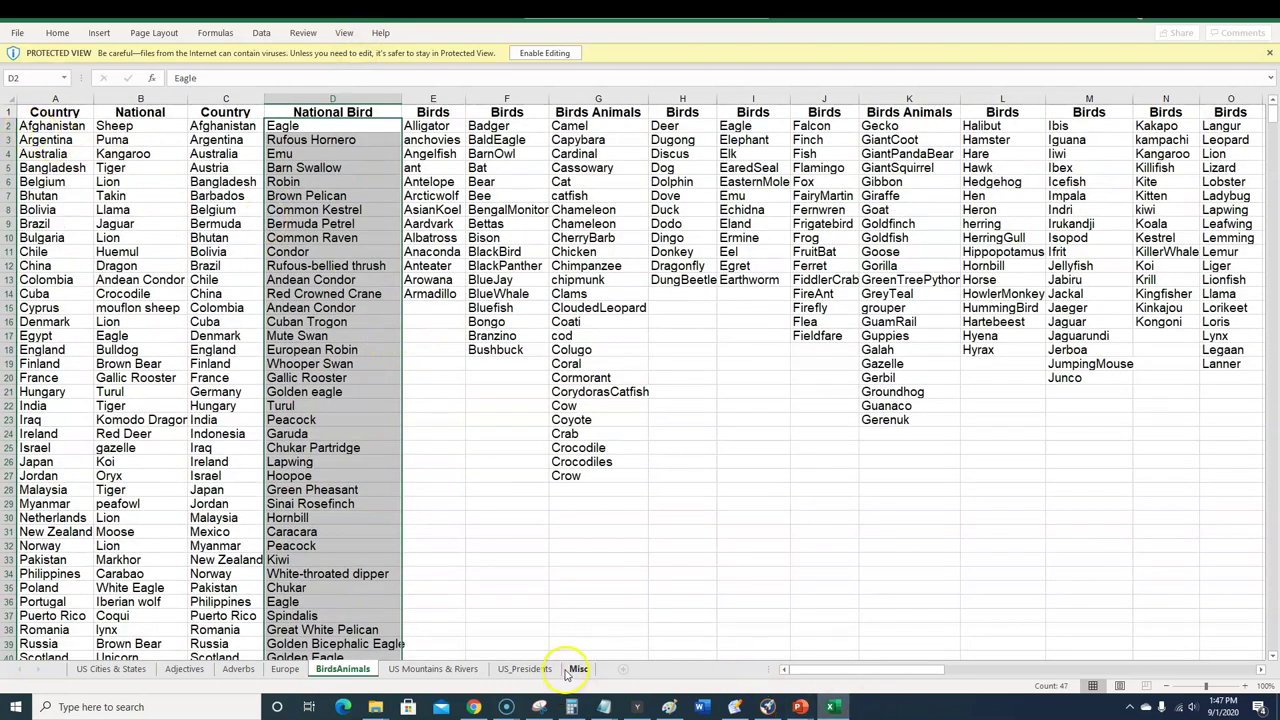
click(518, 670)
click(449, 670)
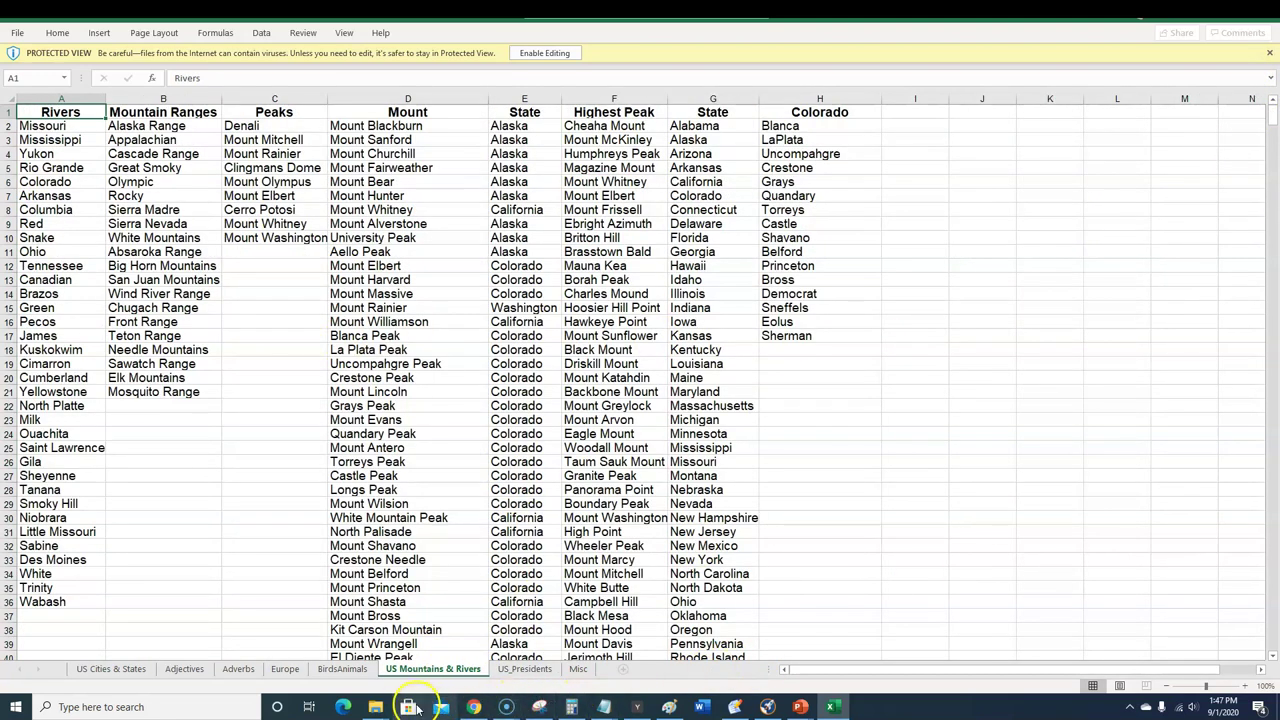
- Open the DFY Wordlist Text Files > Animals folder, then return to the Chrome wordsearch editor
mouse_move(375, 706)
click(656, 652)
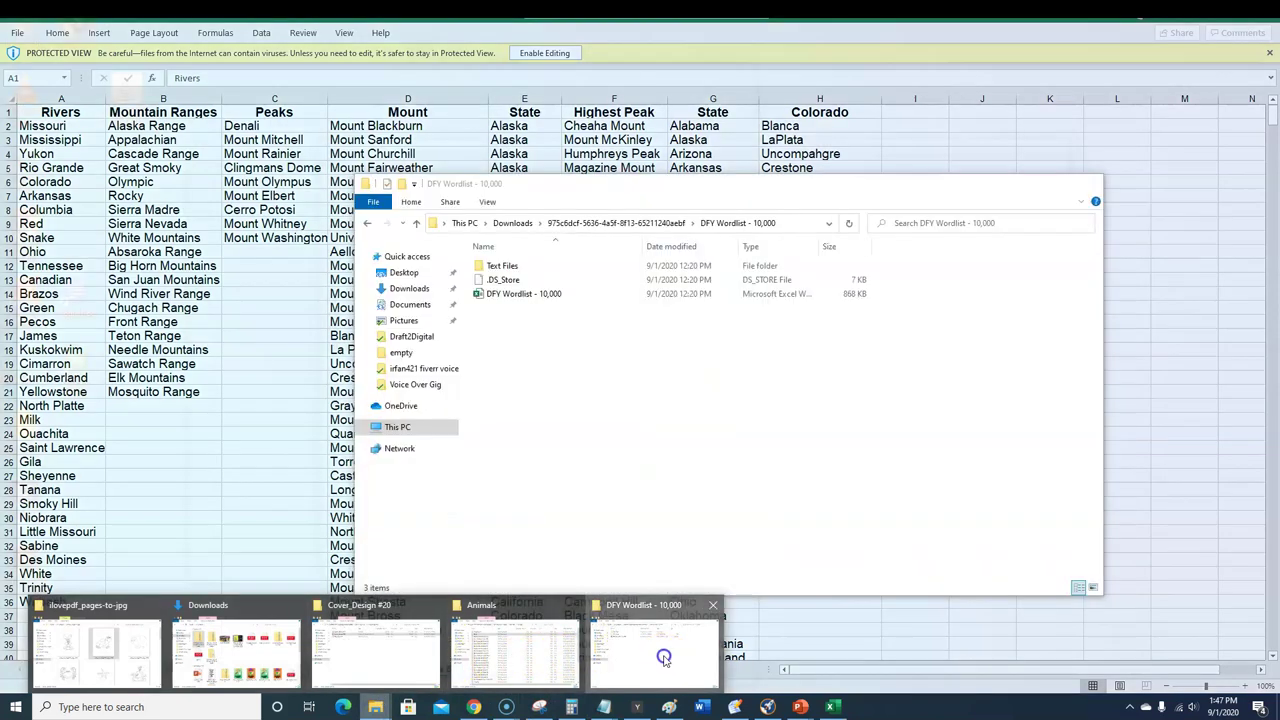
double_click(551, 266)
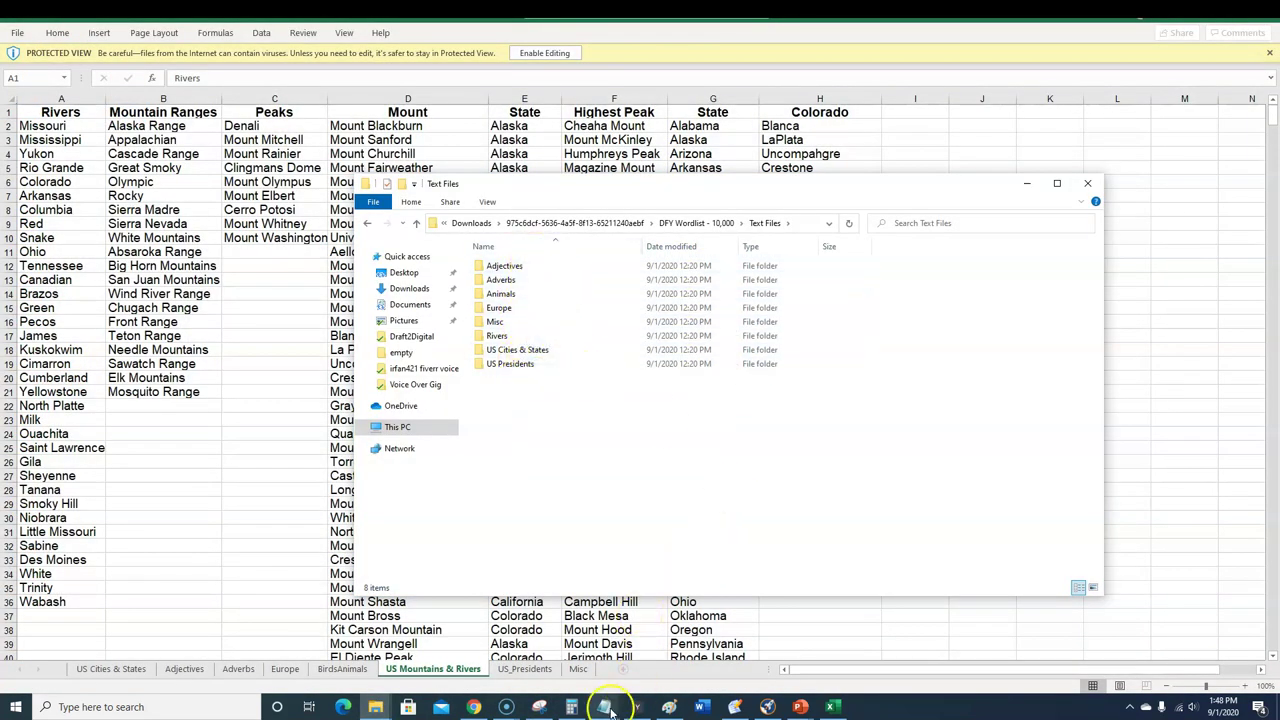
double_click(502, 293)
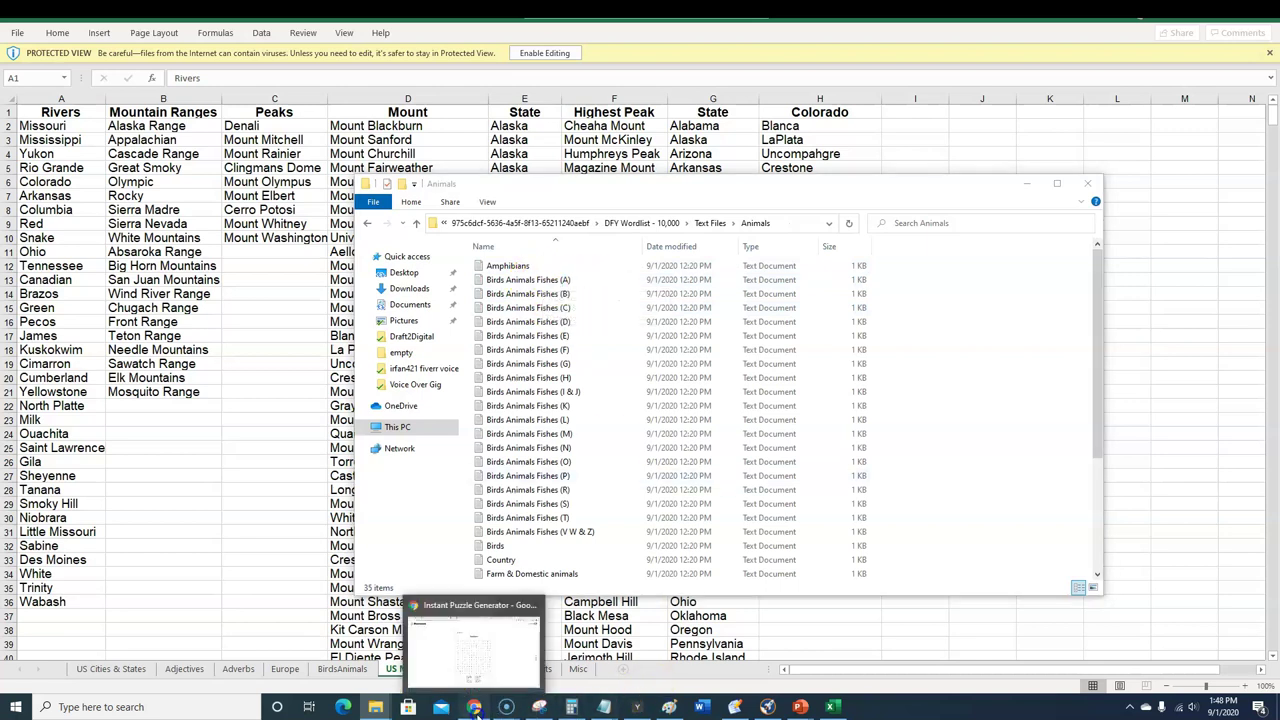
click(510, 643)
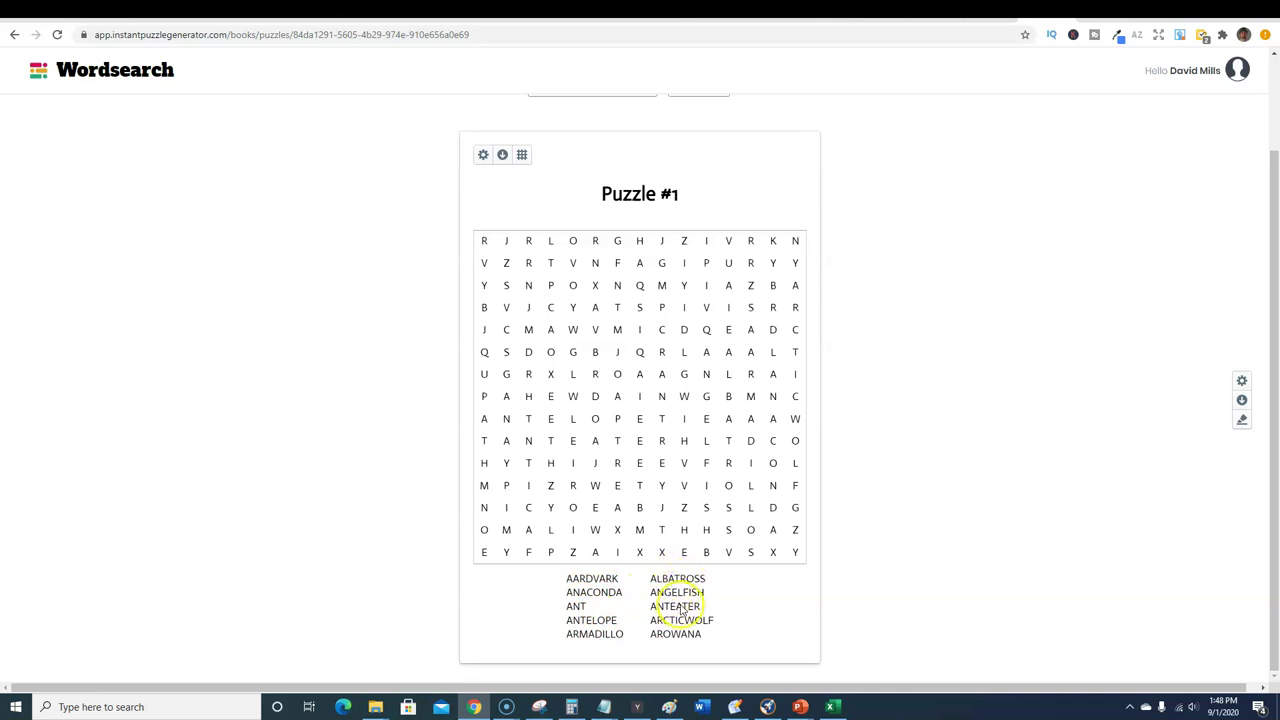
- Set the puzzle font to Annie Use Your Telescope in Global Settings
scroll(834, 580, up, 2)
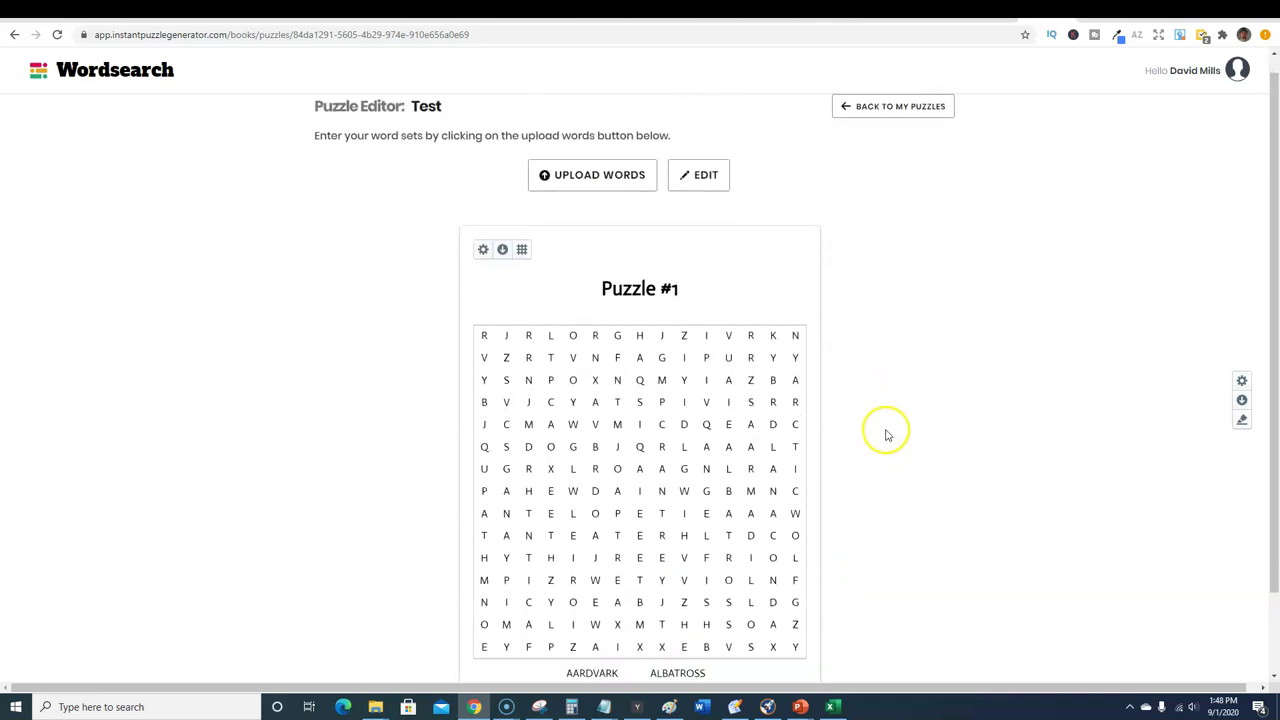
scroll(885, 435, down, 2)
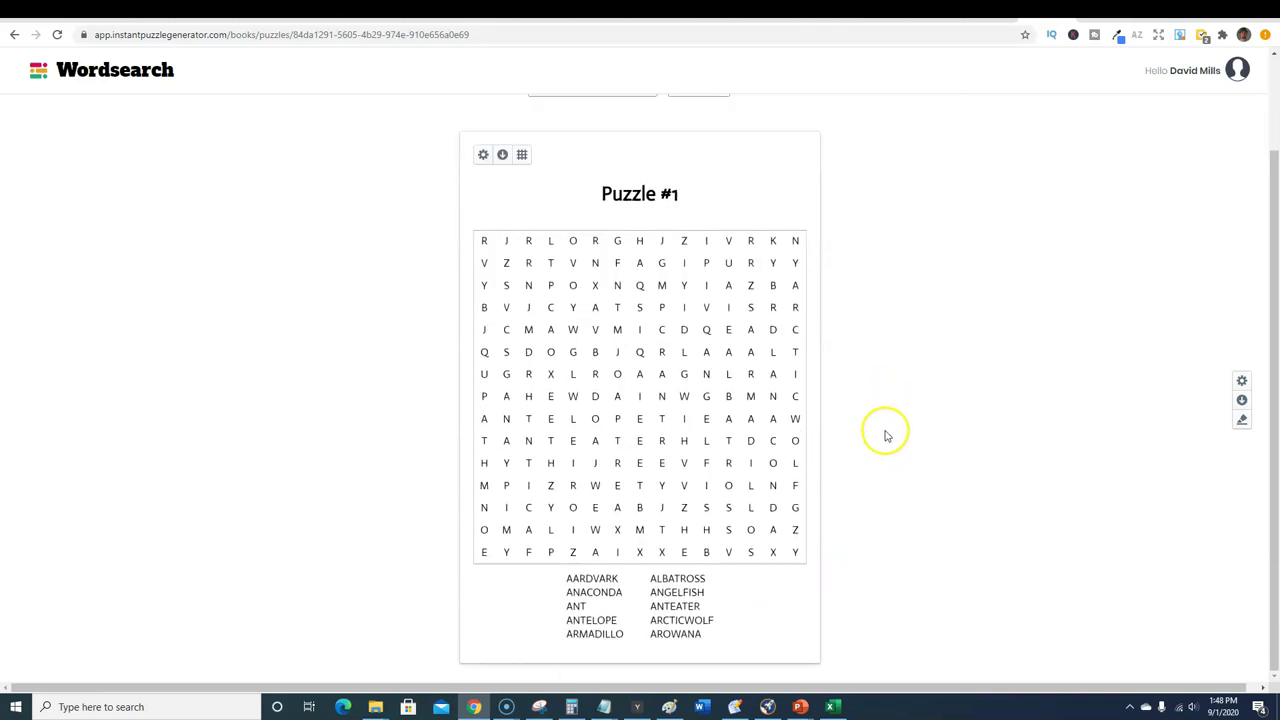
click(1243, 382)
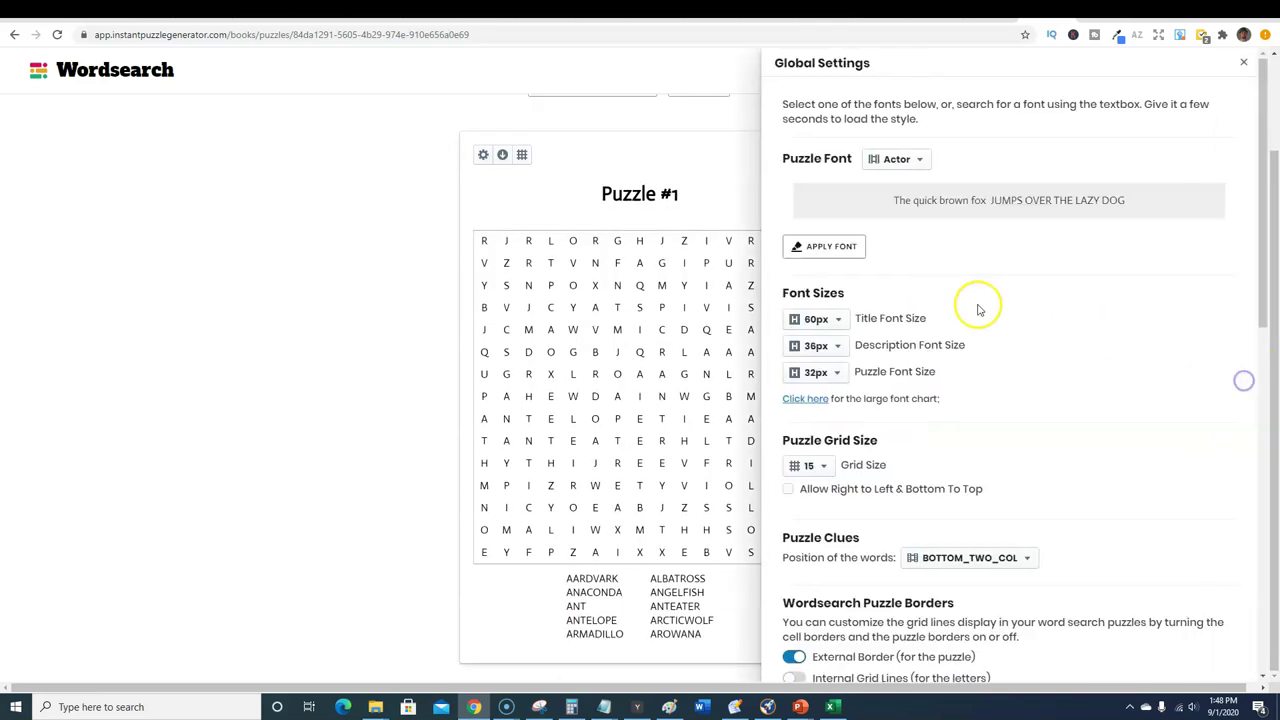
click(921, 162)
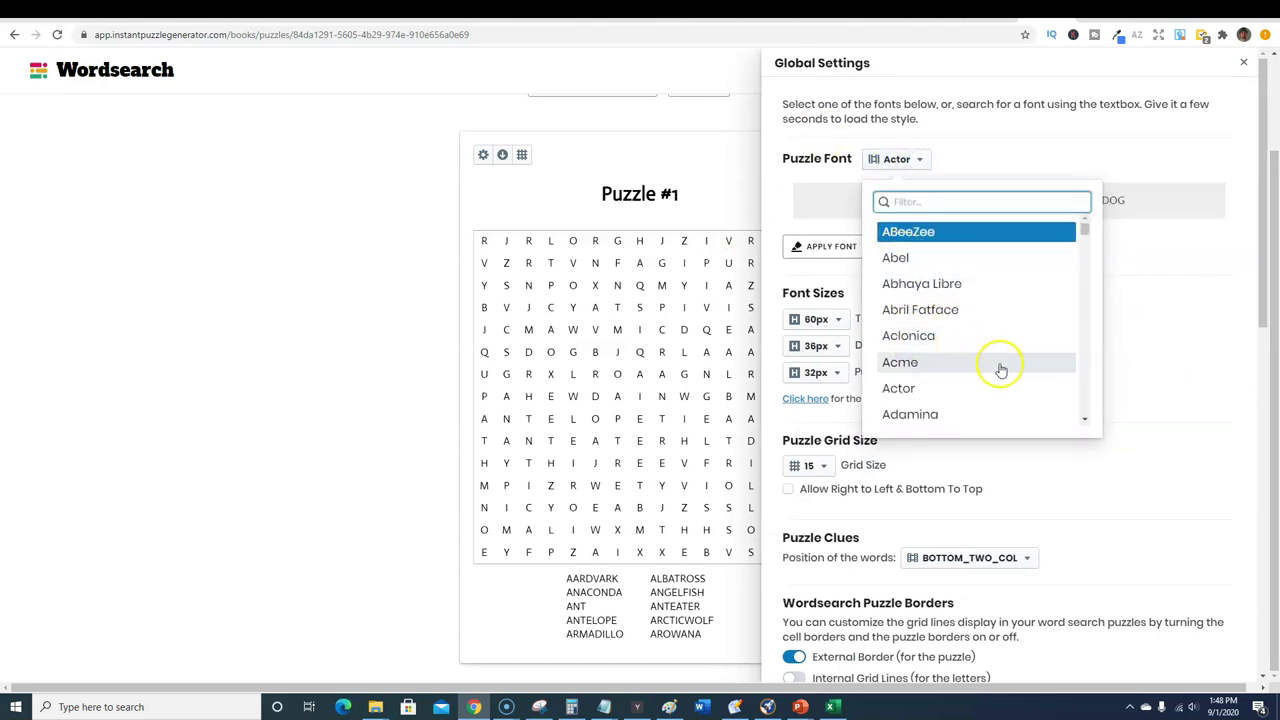
scroll(1000, 370, down, 10)
scroll(980, 365, down, 1)
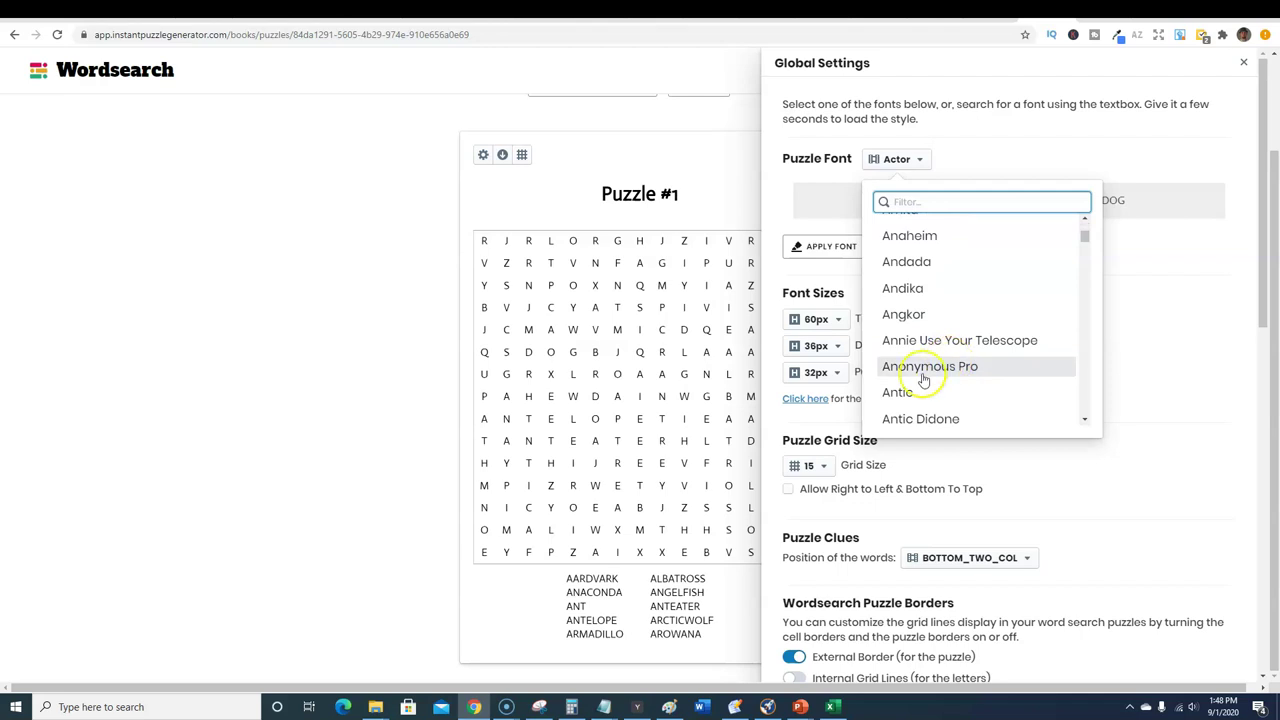
click(905, 340)
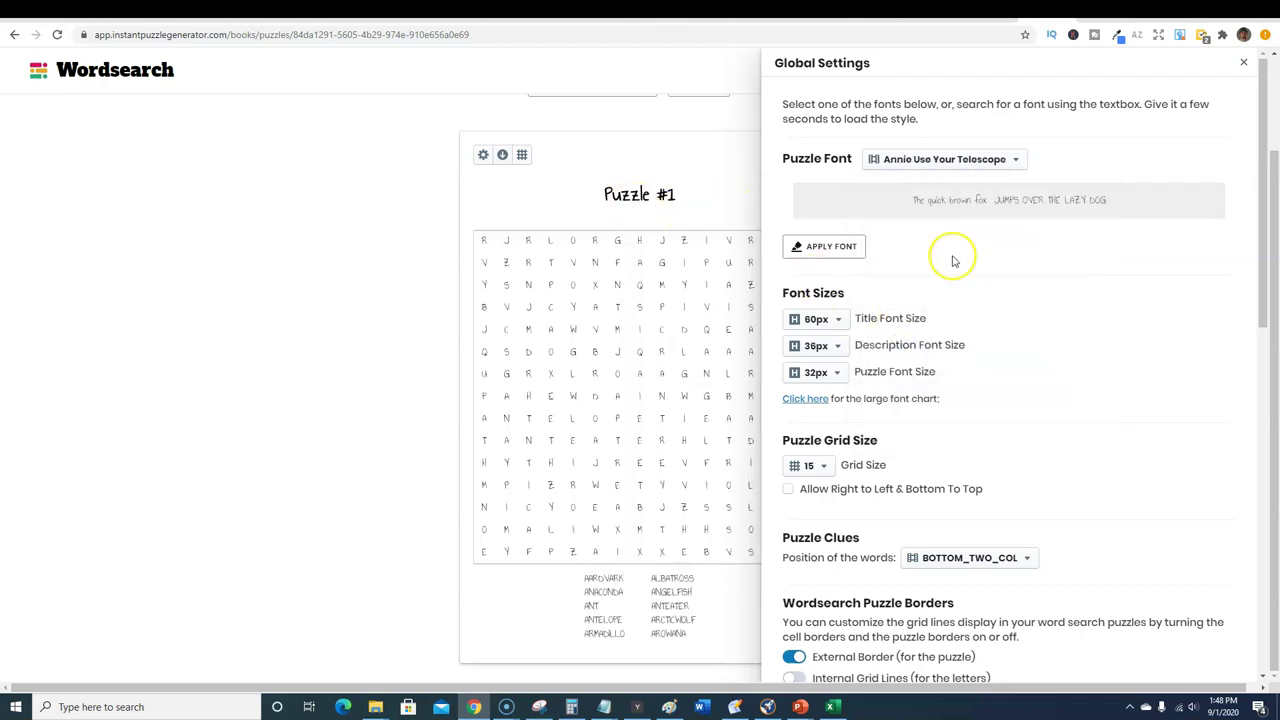
- Set the title font size to 92px, leaving the description size at 36px
click(842, 322)
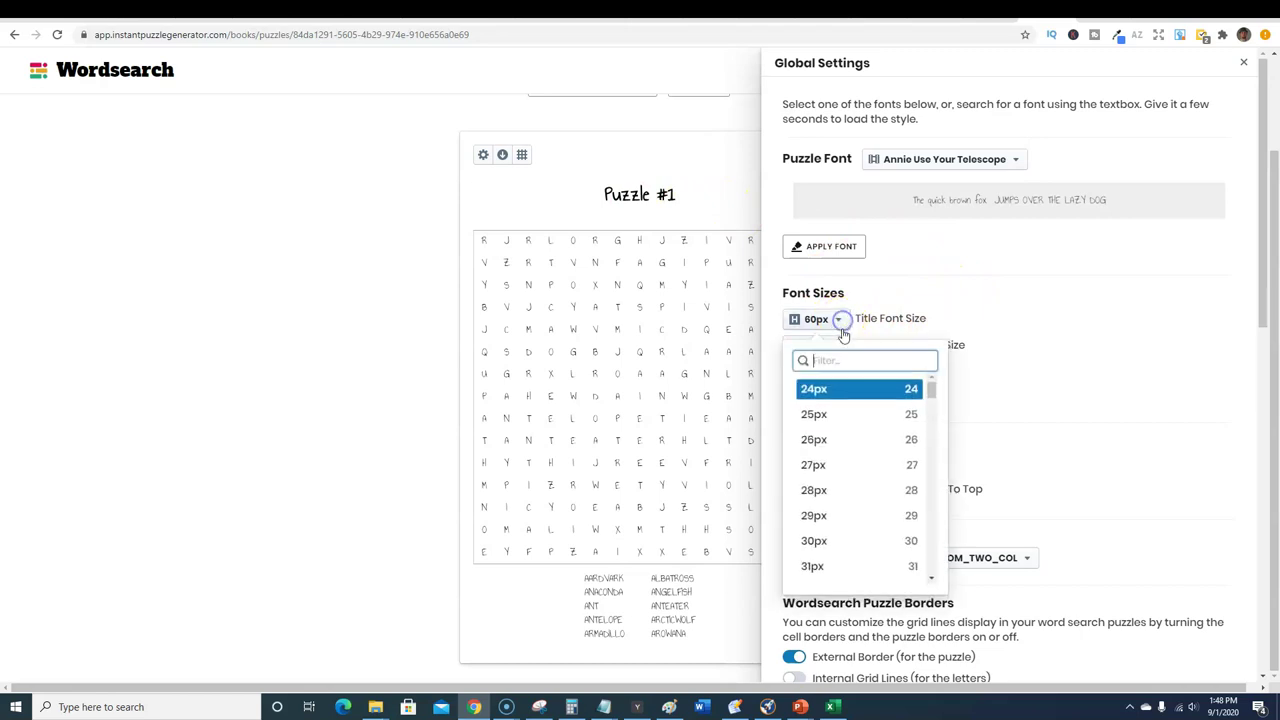
scroll(863, 475, down, 5)
scroll(864, 487, down, 10)
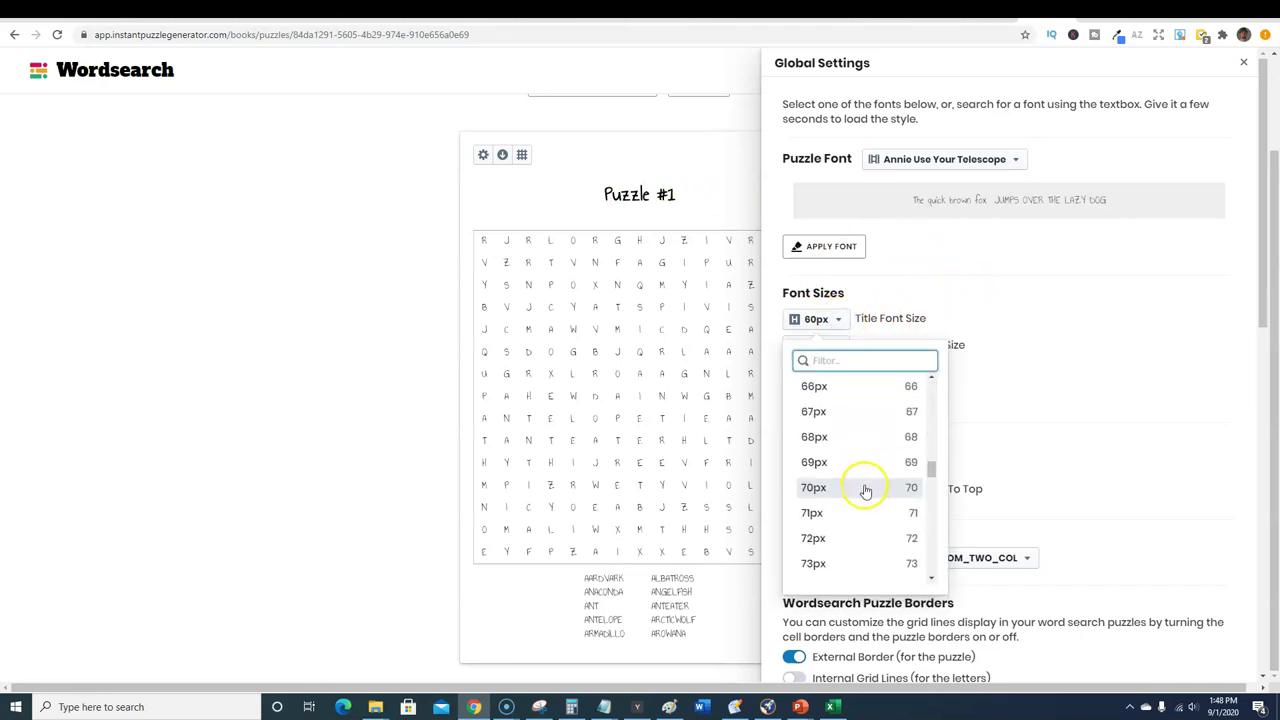
click(845, 580)
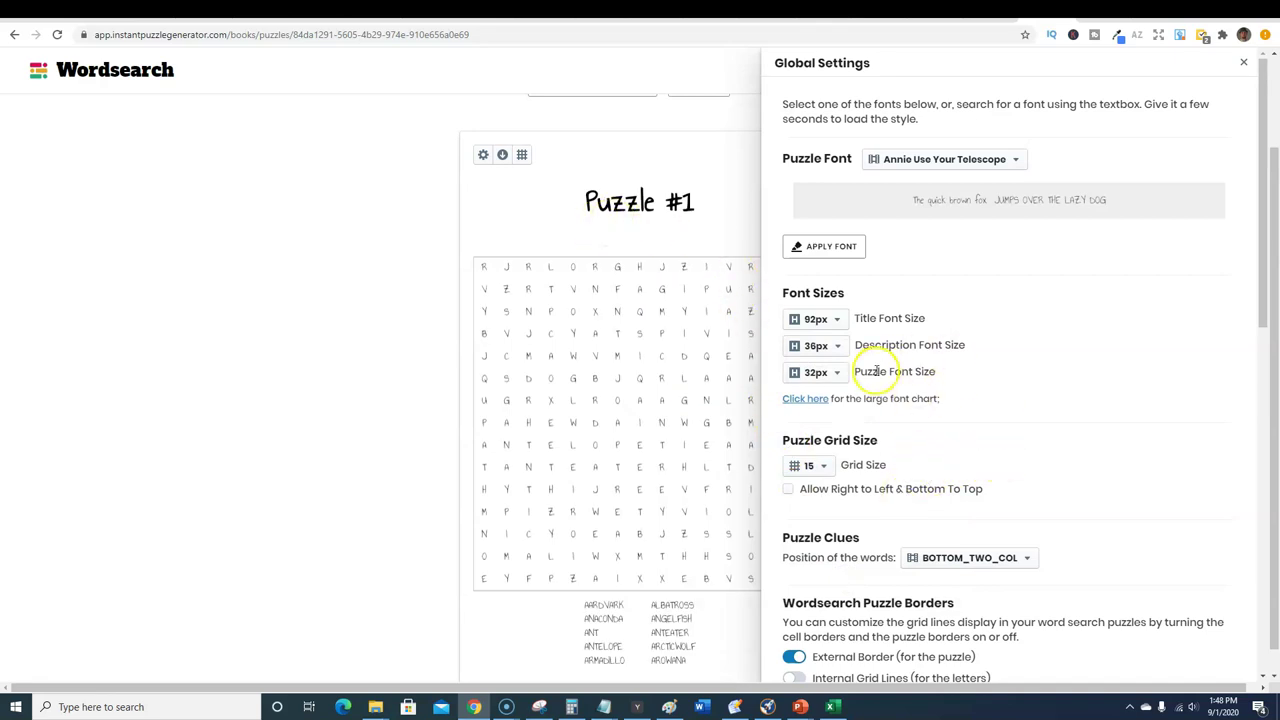
click(840, 346)
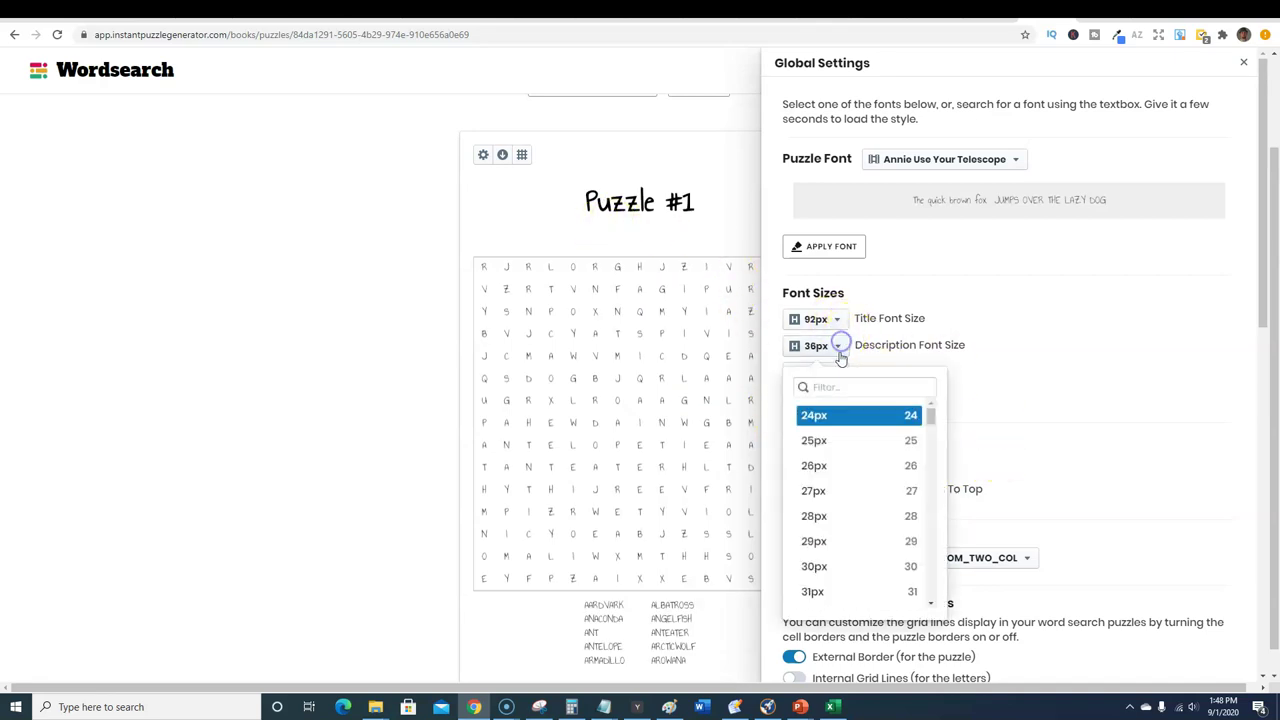
click(980, 337)
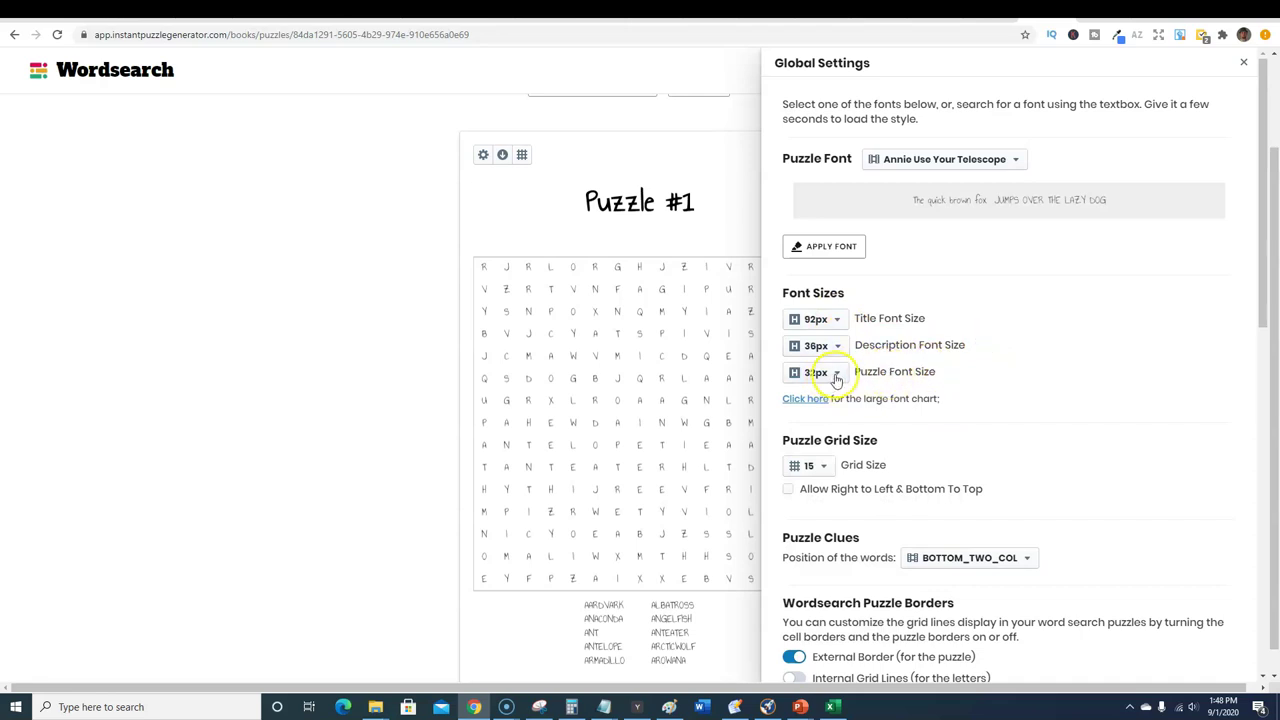
- Set the puzzle letter size to 50px and check the enlarged grid
click(836, 375)
scroll(855, 500, down, 8)
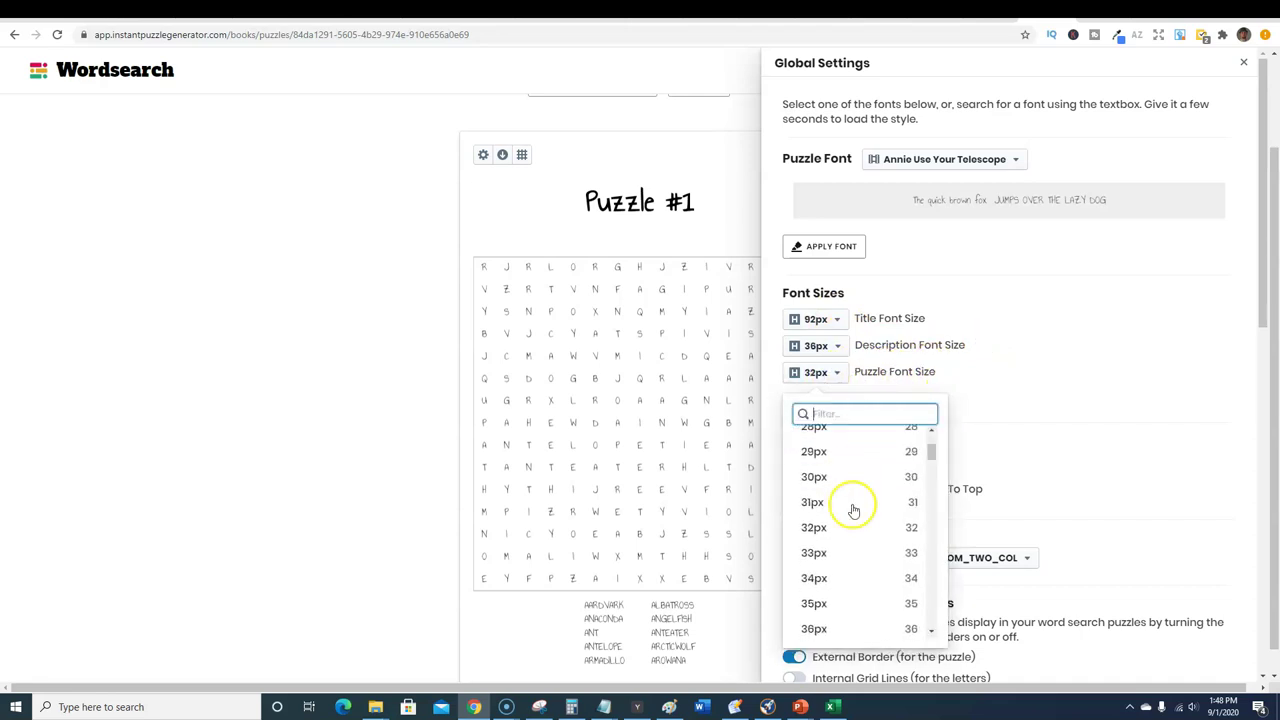
click(848, 568)
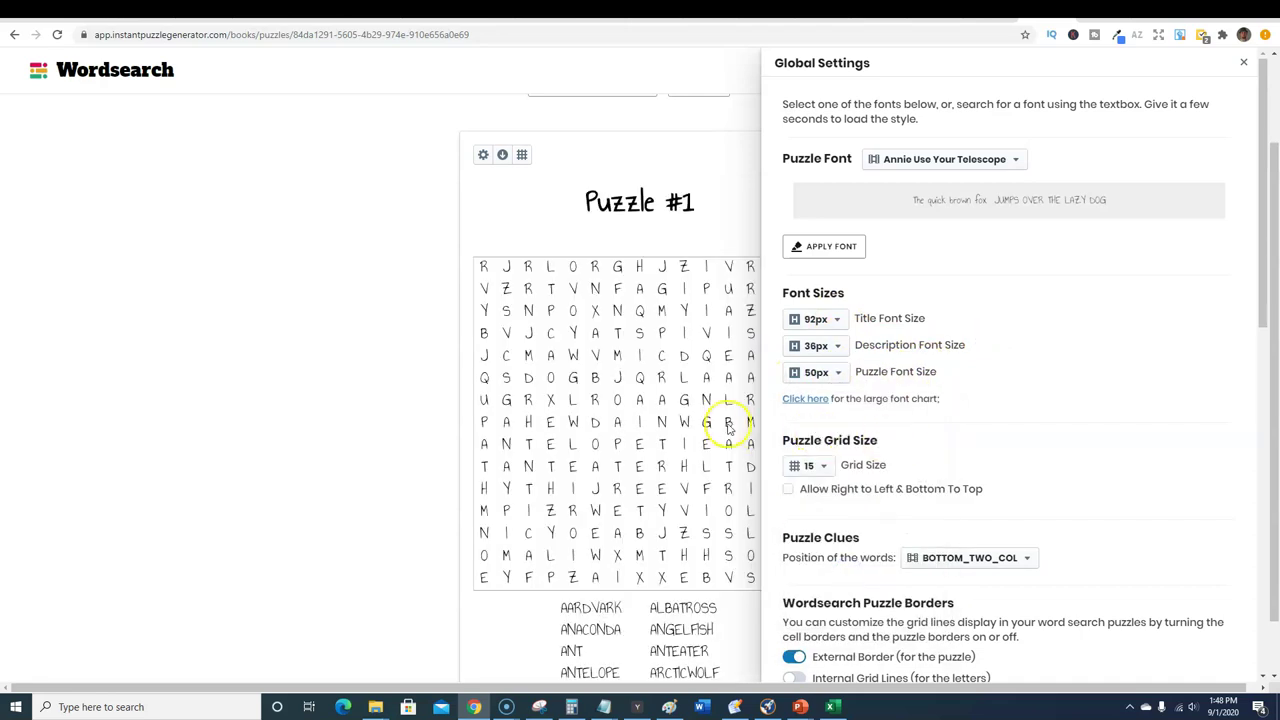
click(540, 200)
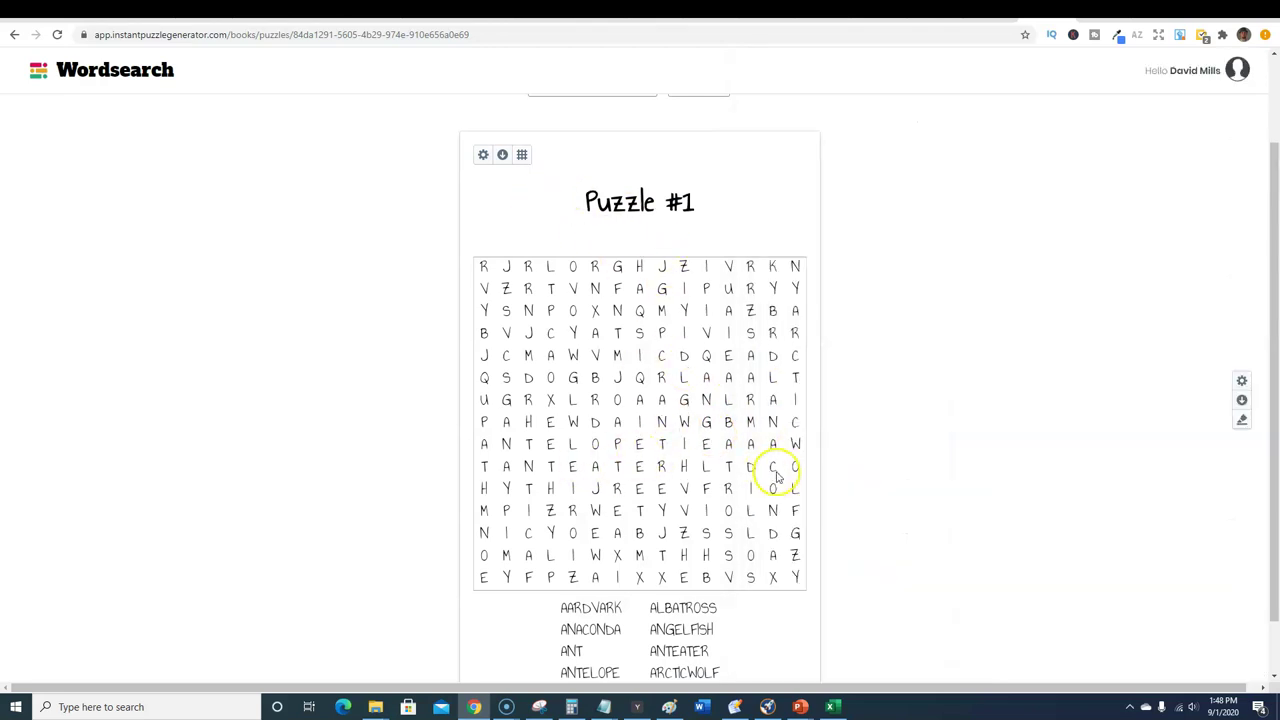
click(1241, 380)
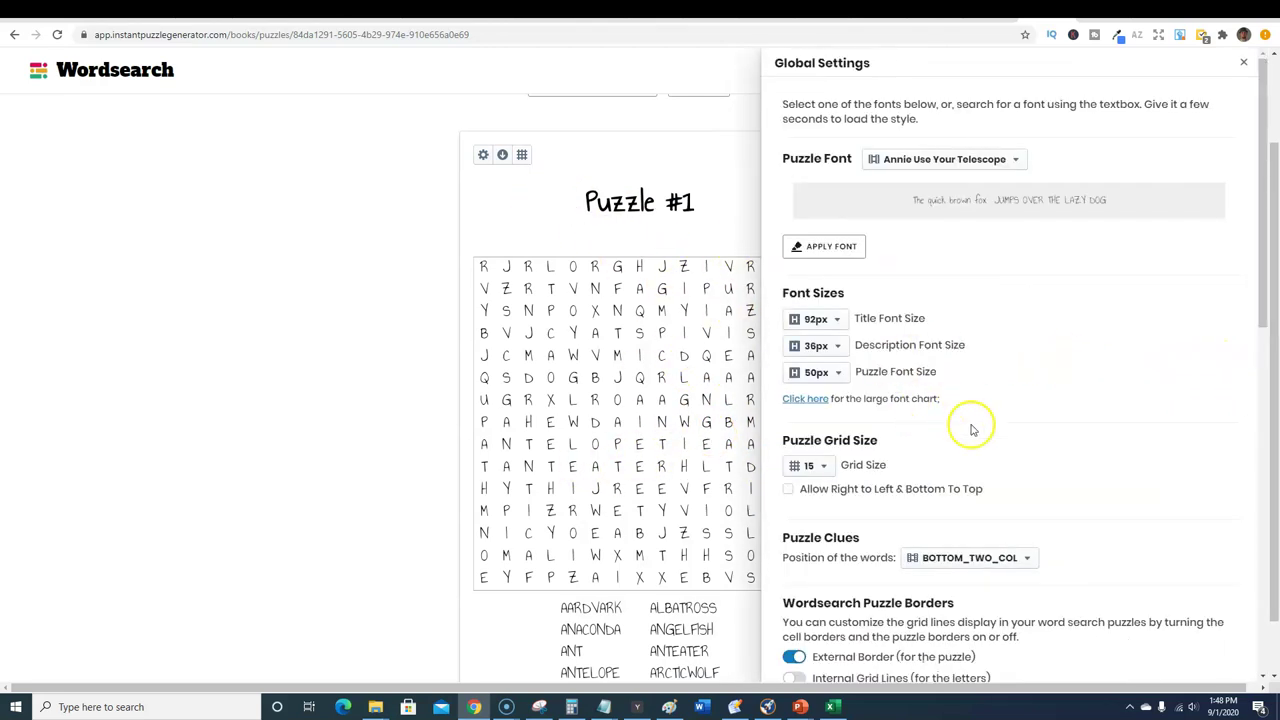
- Change the word search grid size to 10 x 10 and view the full grid
scroll(993, 460, down, 3)
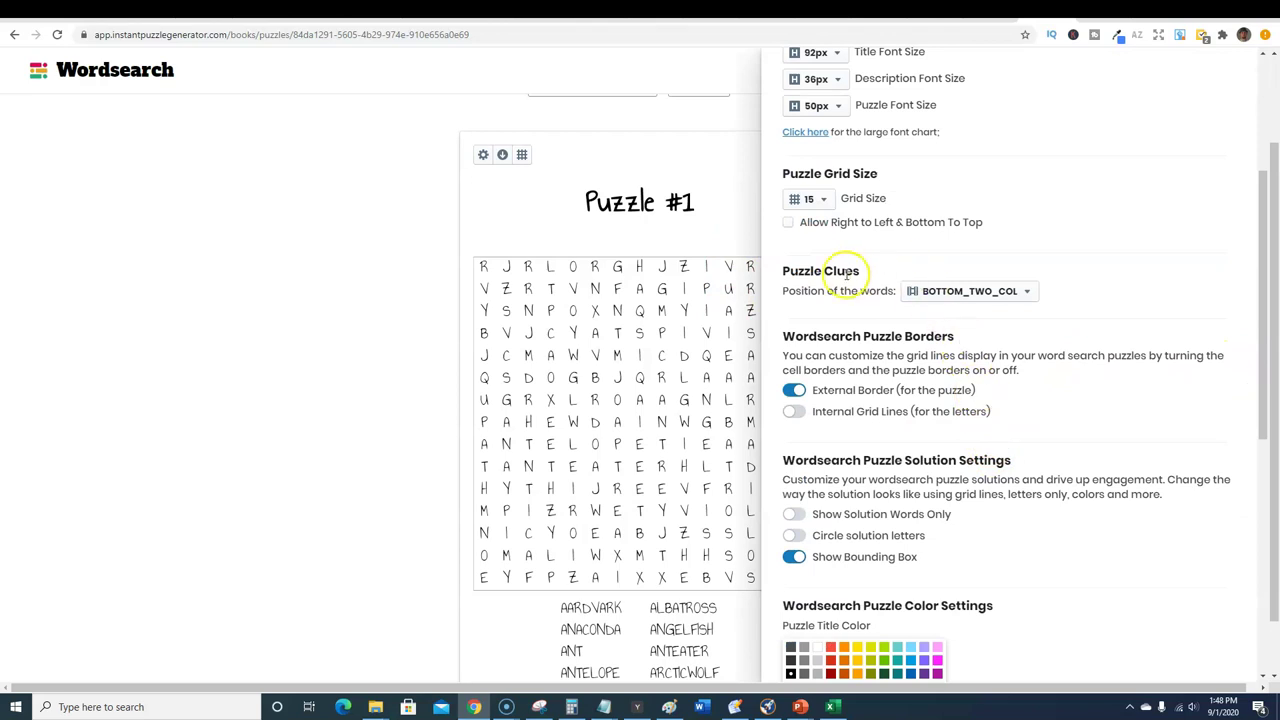
click(825, 199)
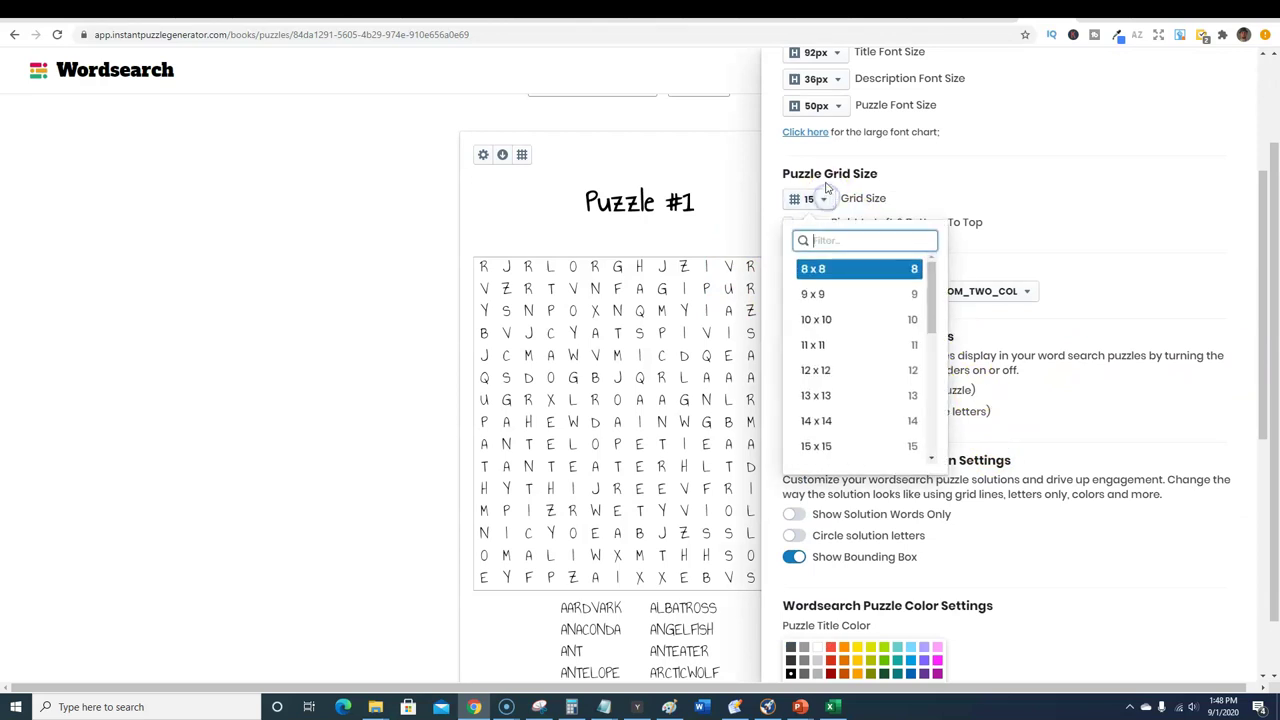
click(835, 320)
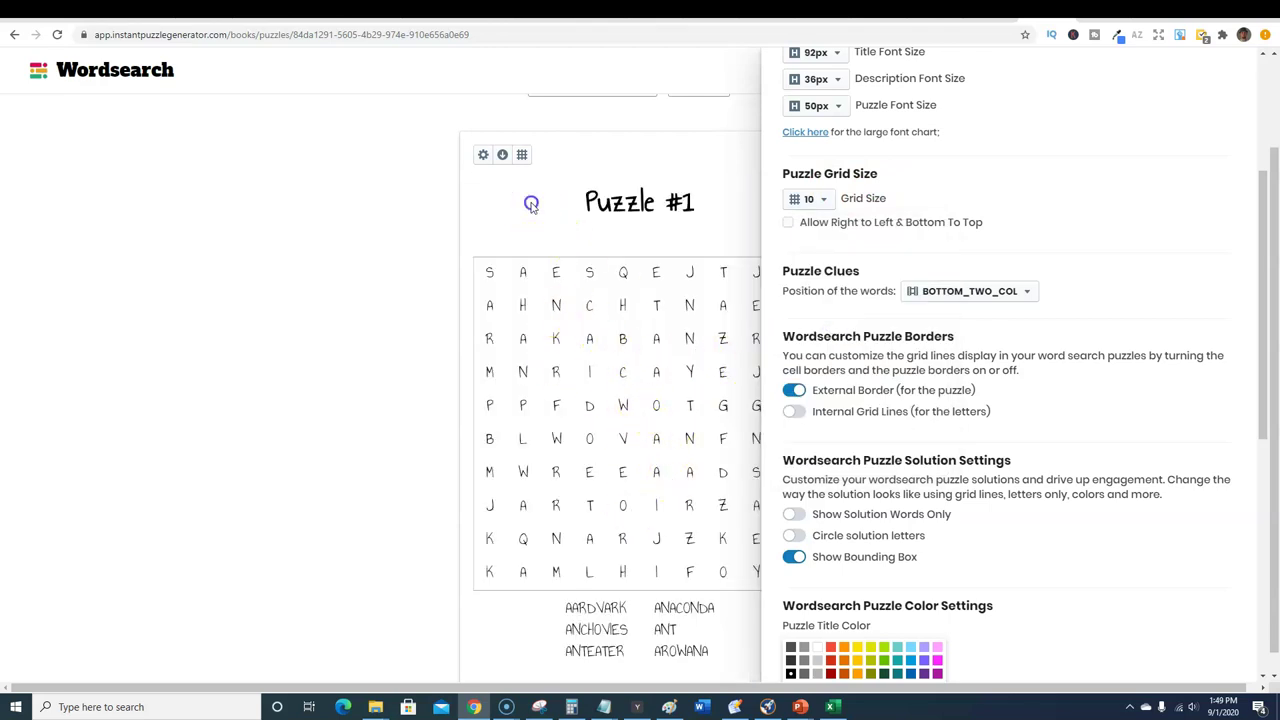
click(531, 204)
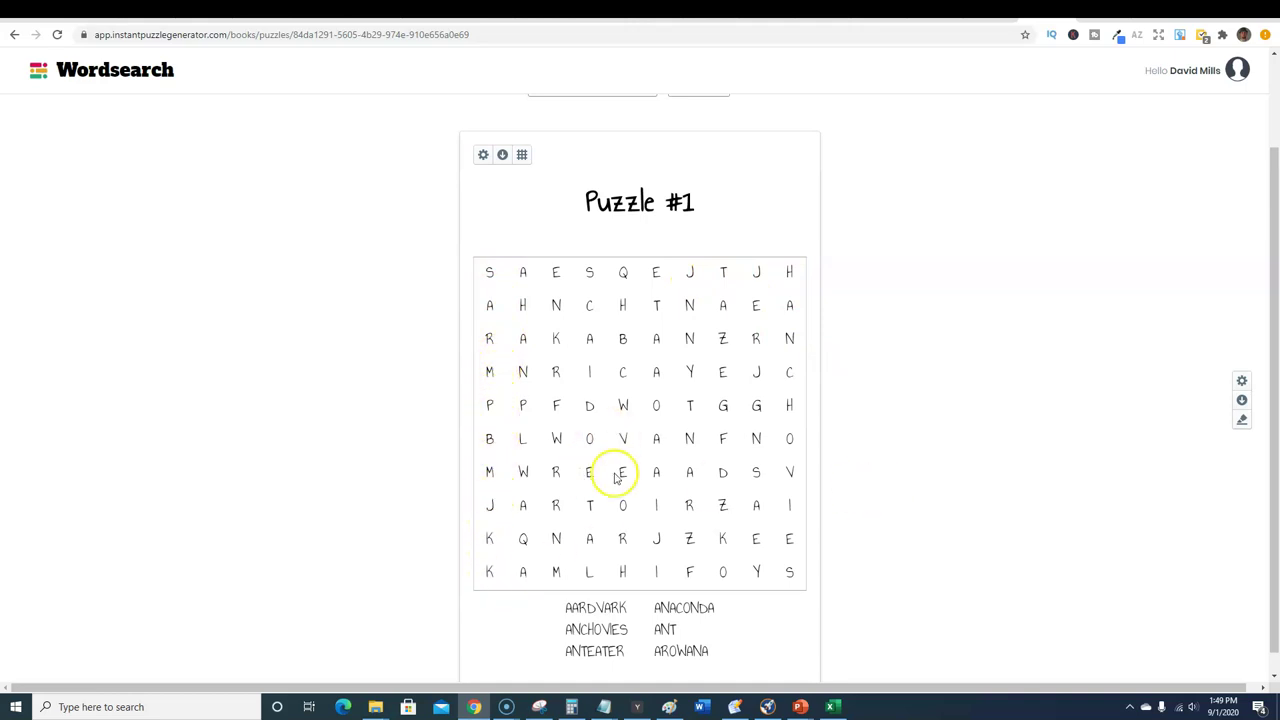
scroll(627, 465, up, 1)
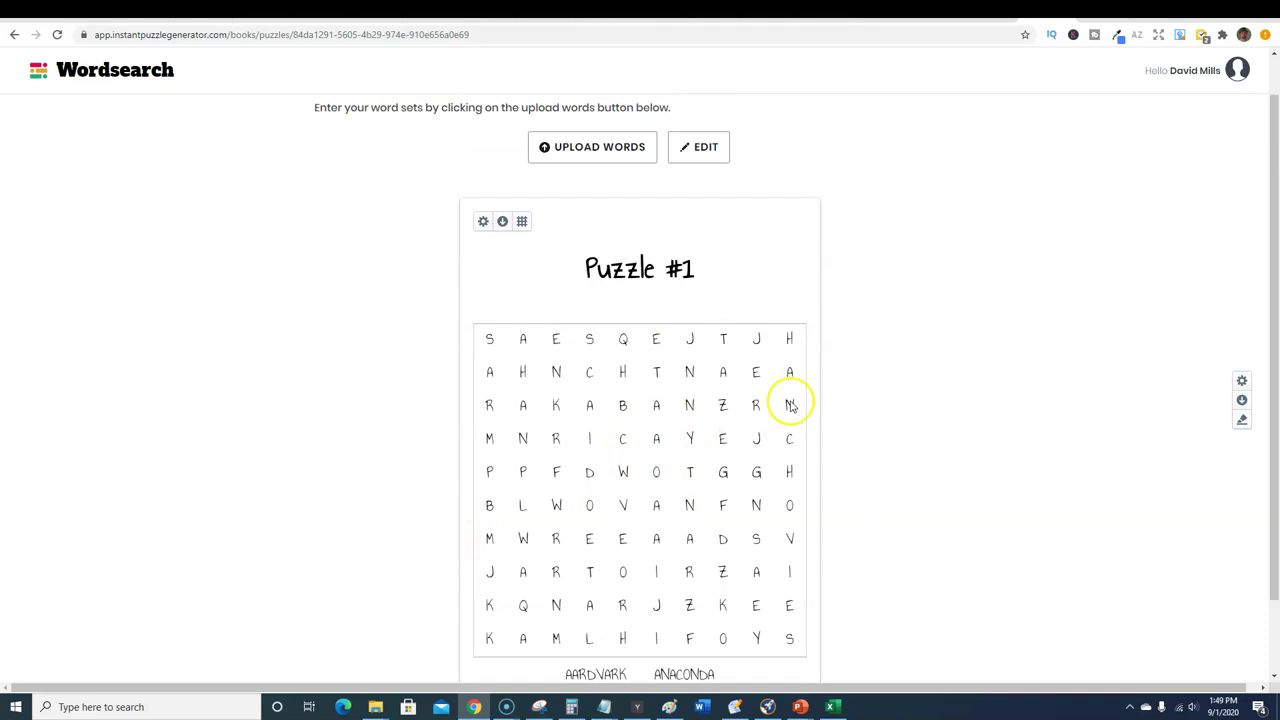
- Reopen Global Settings and confirm the grid size stays at 10 x 10
scroll(795, 465, down, 1)
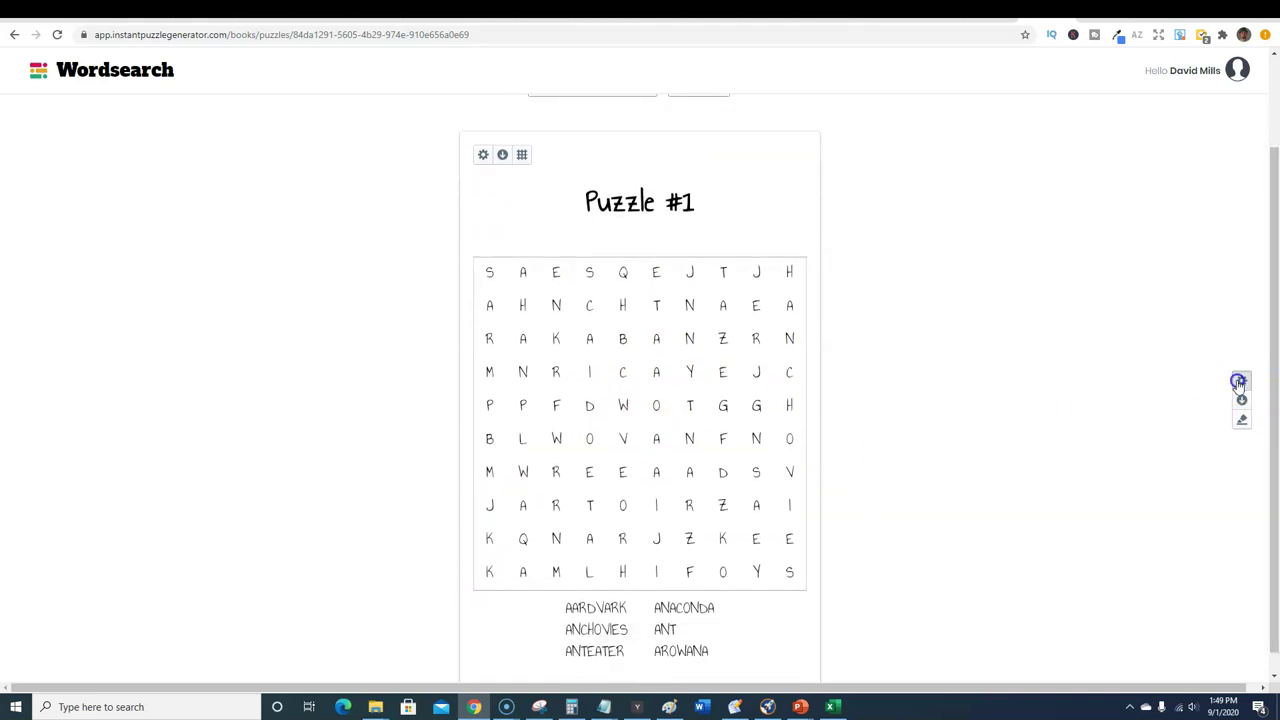
click(1238, 381)
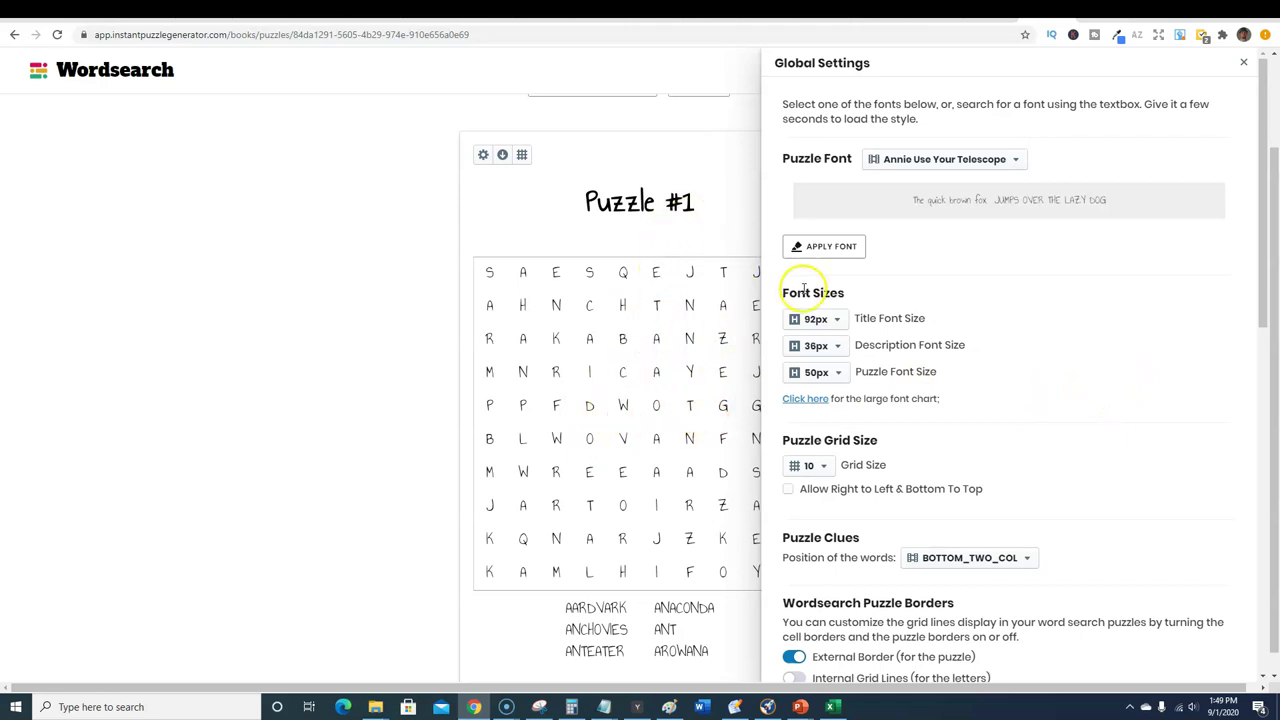
click(831, 466)
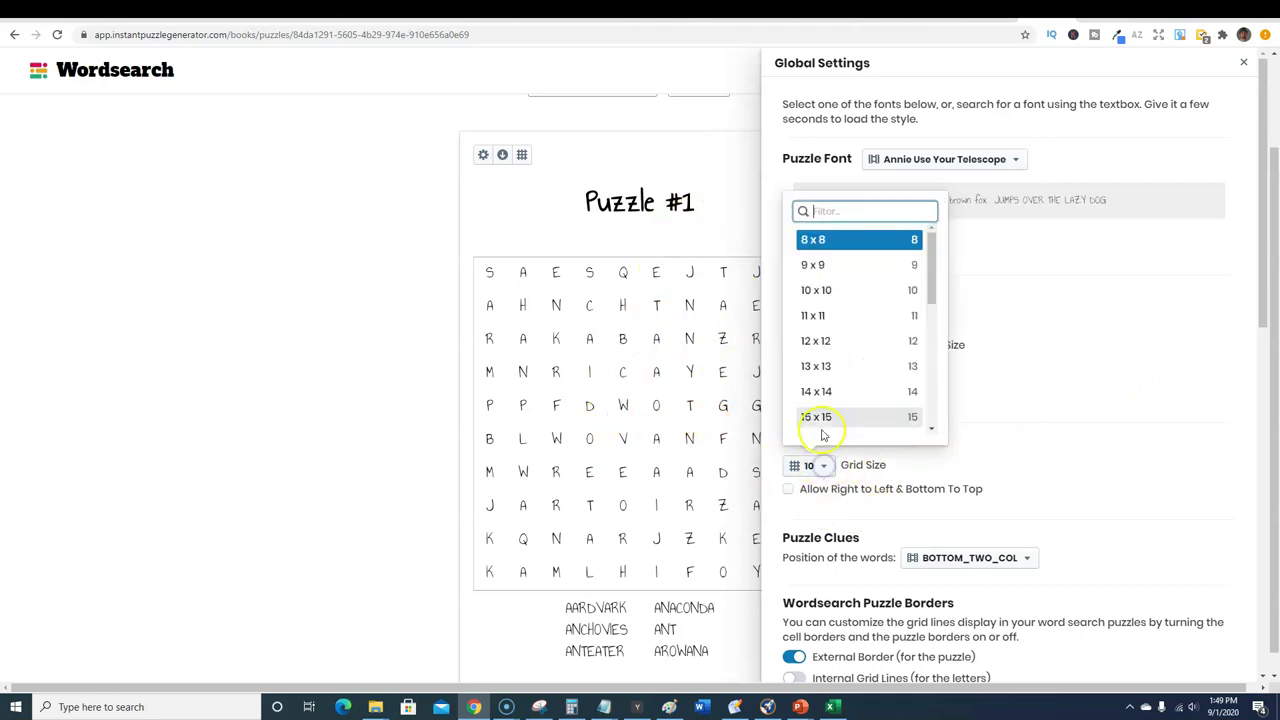
click(1086, 400)
- Keep the external border on and switch on internal grid lines between the letters
scroll(888, 575, down, 1)
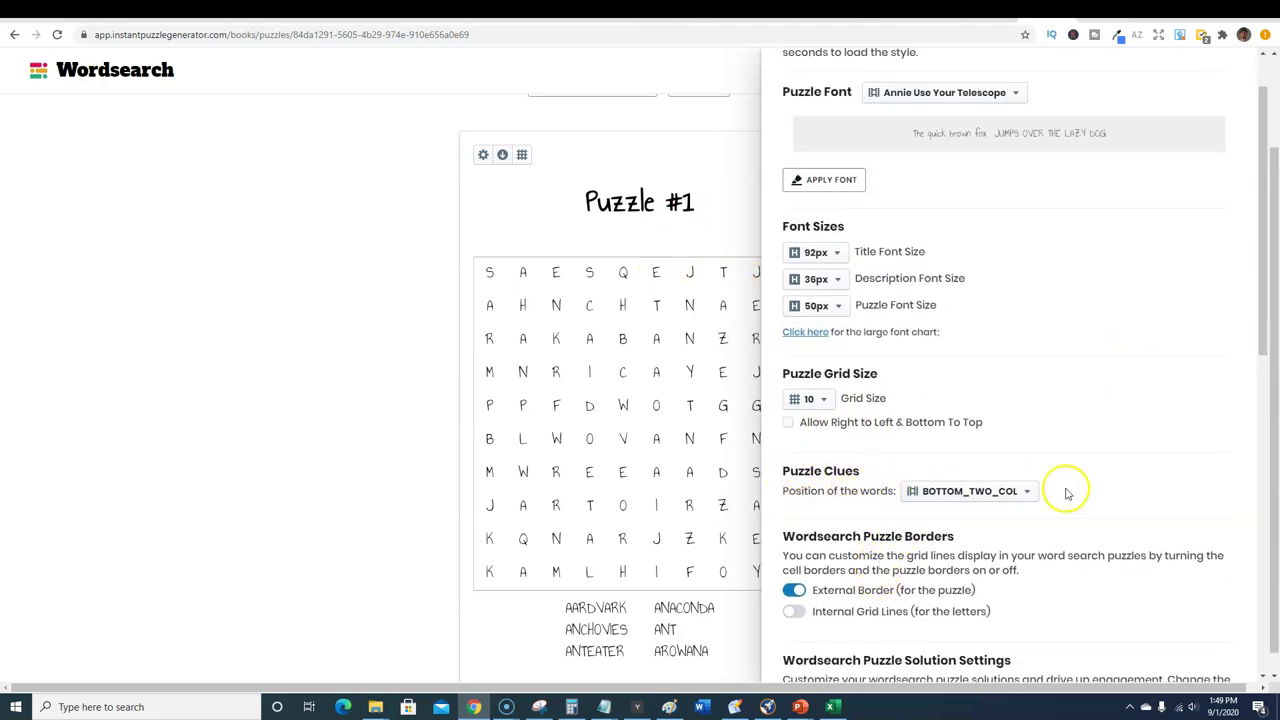
scroll(1005, 486, down, 3)
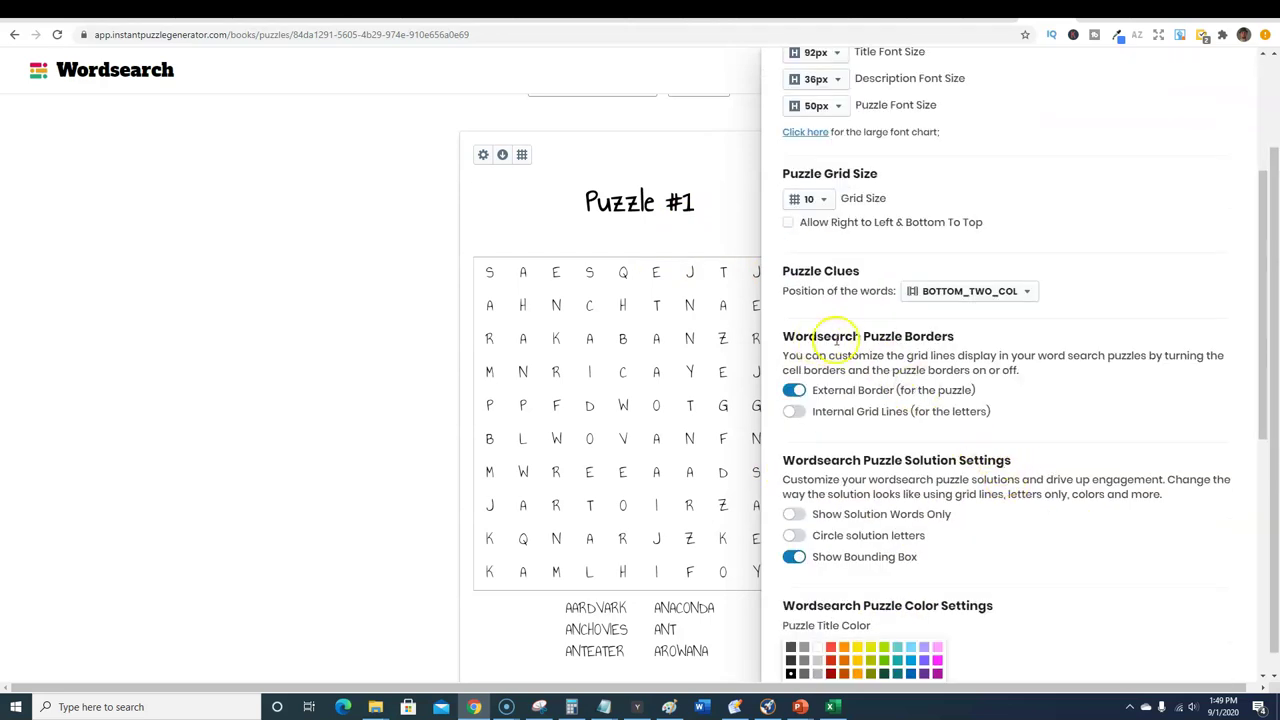
click(795, 391)
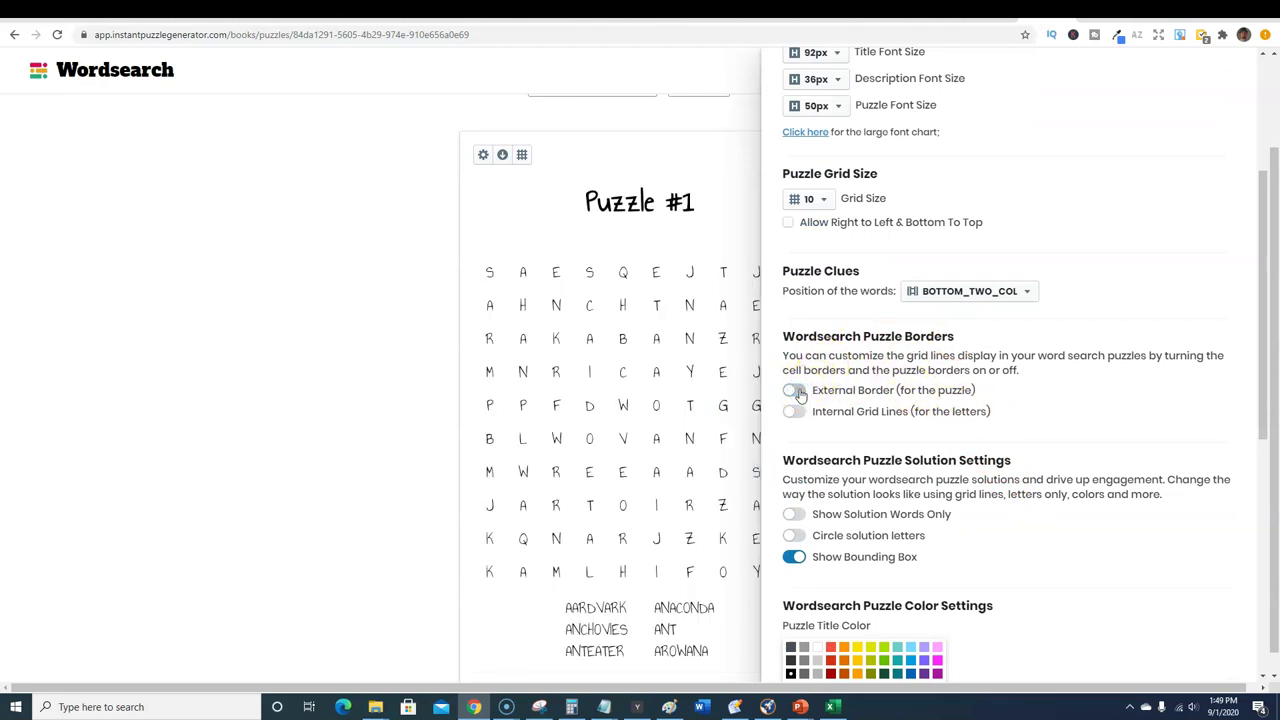
click(795, 391)
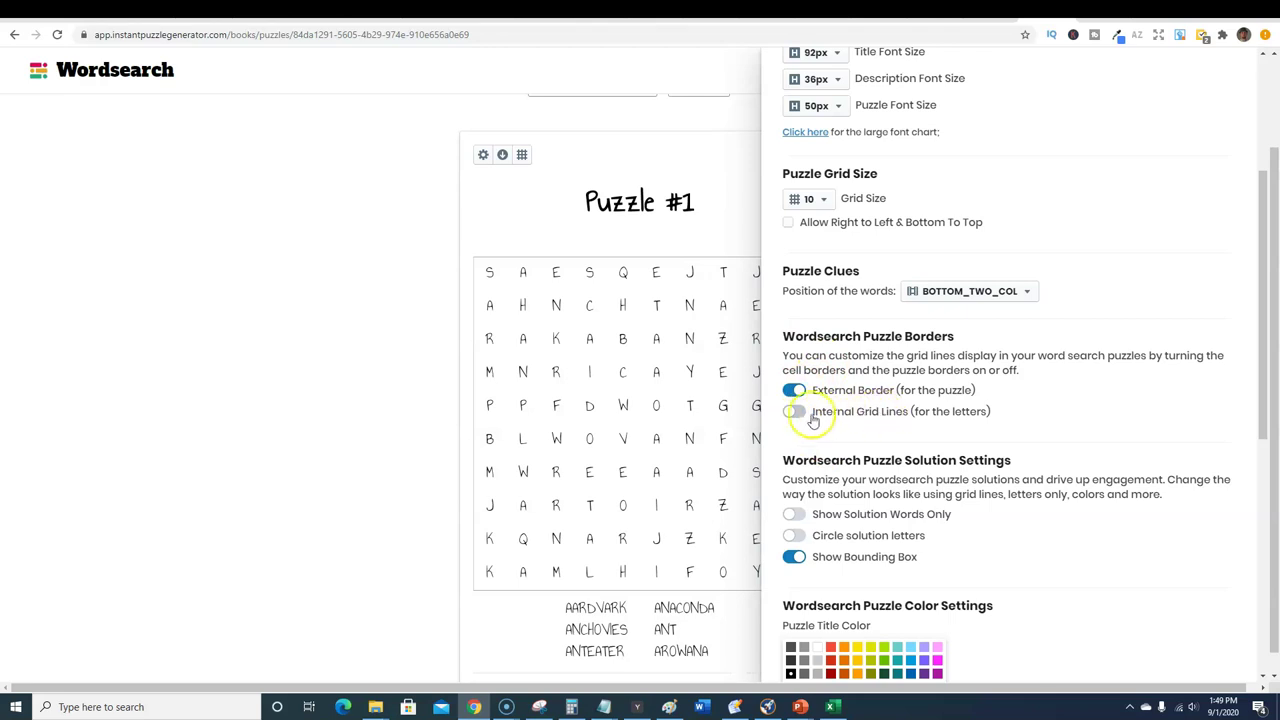
click(797, 412)
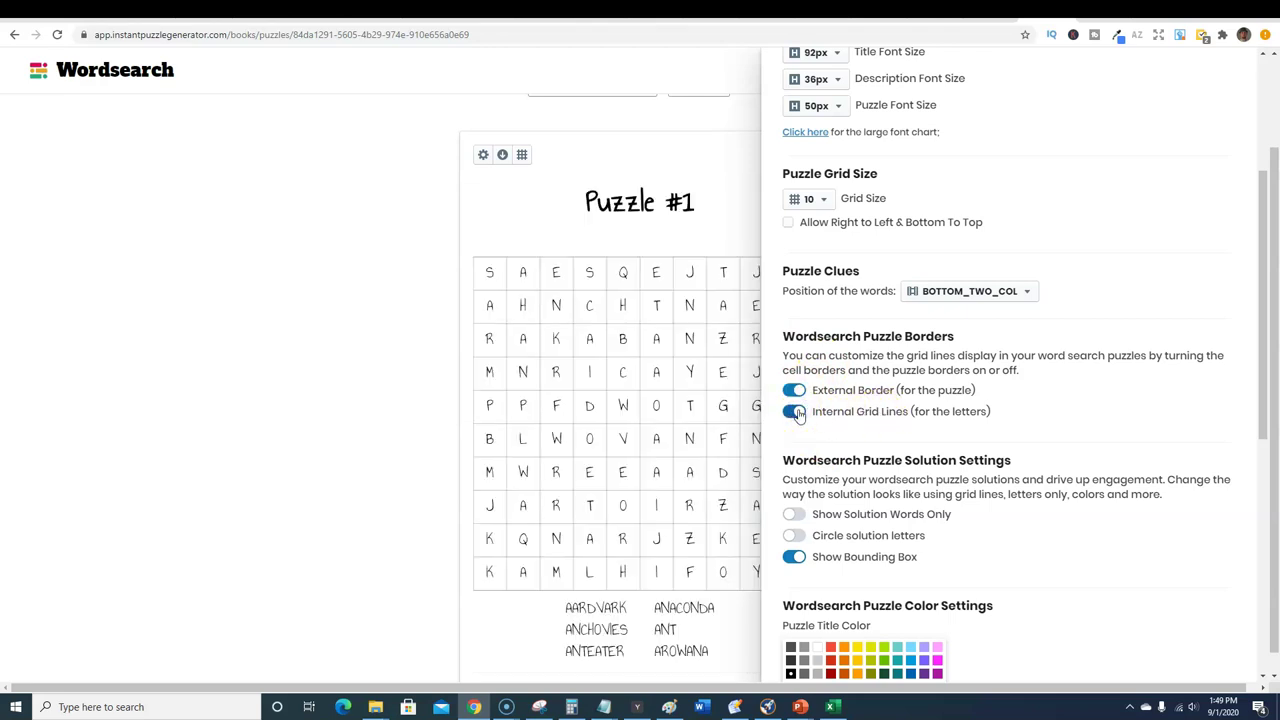
click(540, 216)
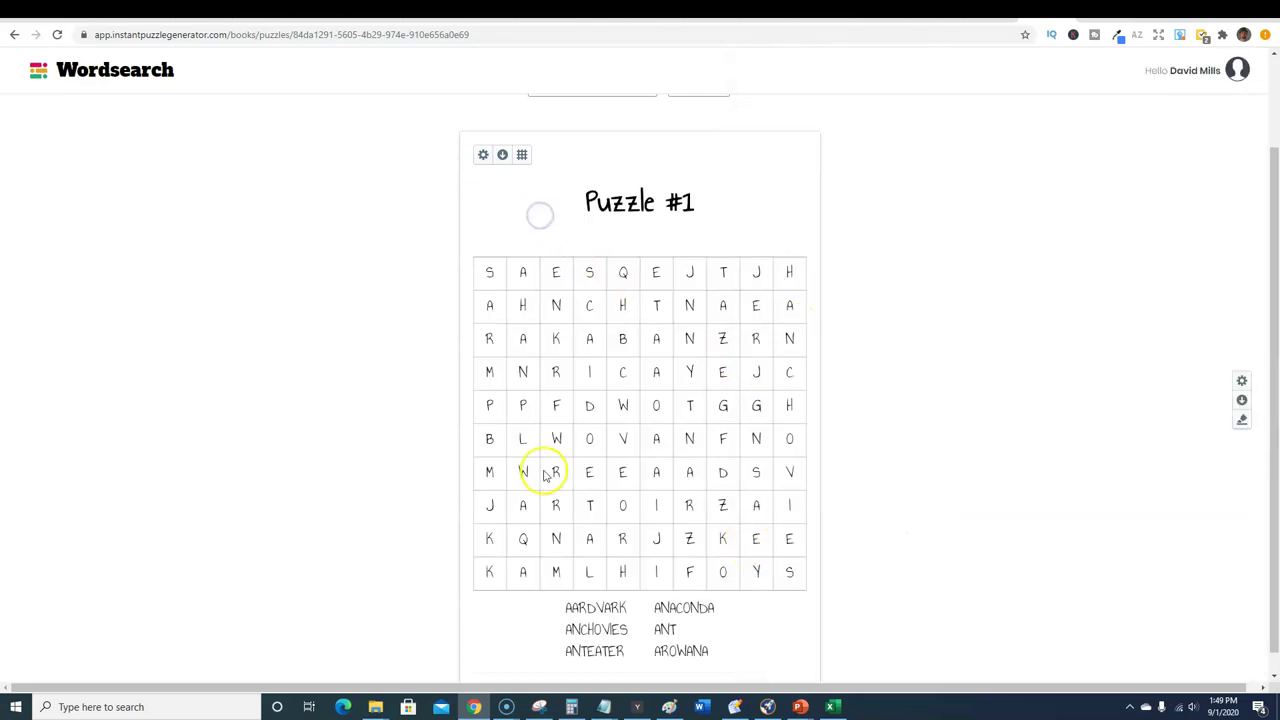
click(1241, 380)
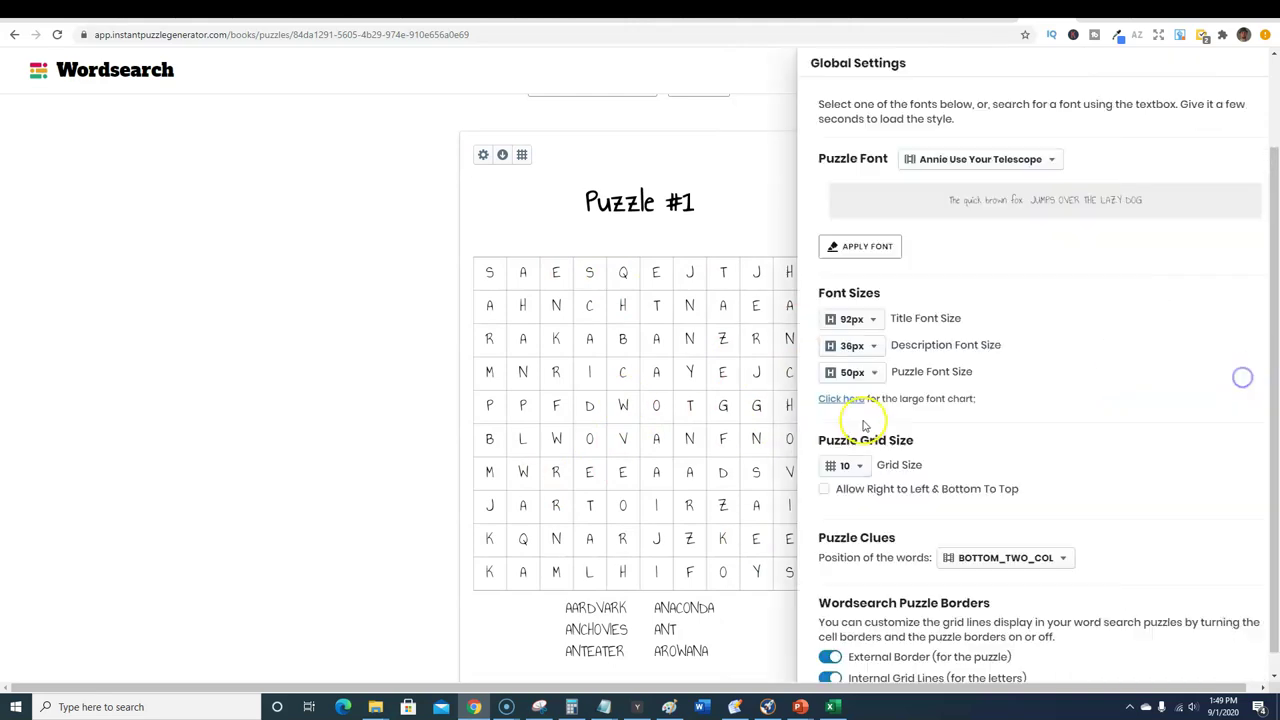
scroll(880, 472, down, 3)
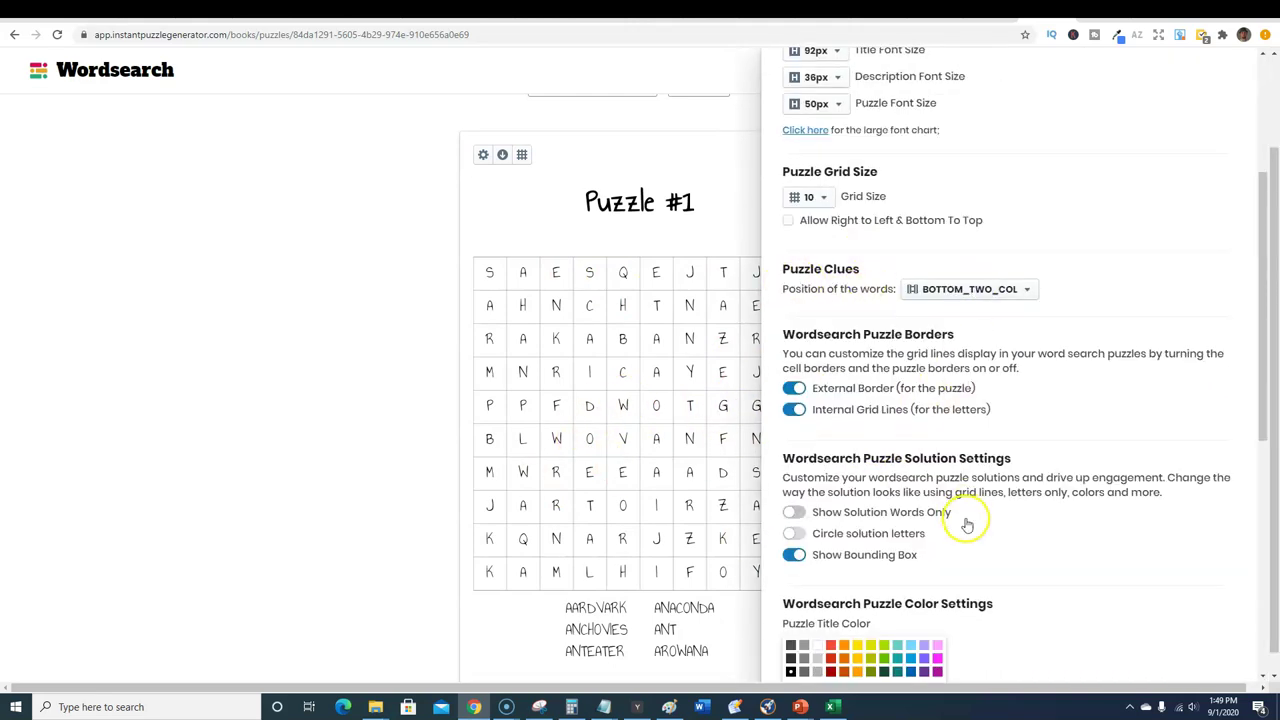
scroll(930, 500, down, 1)
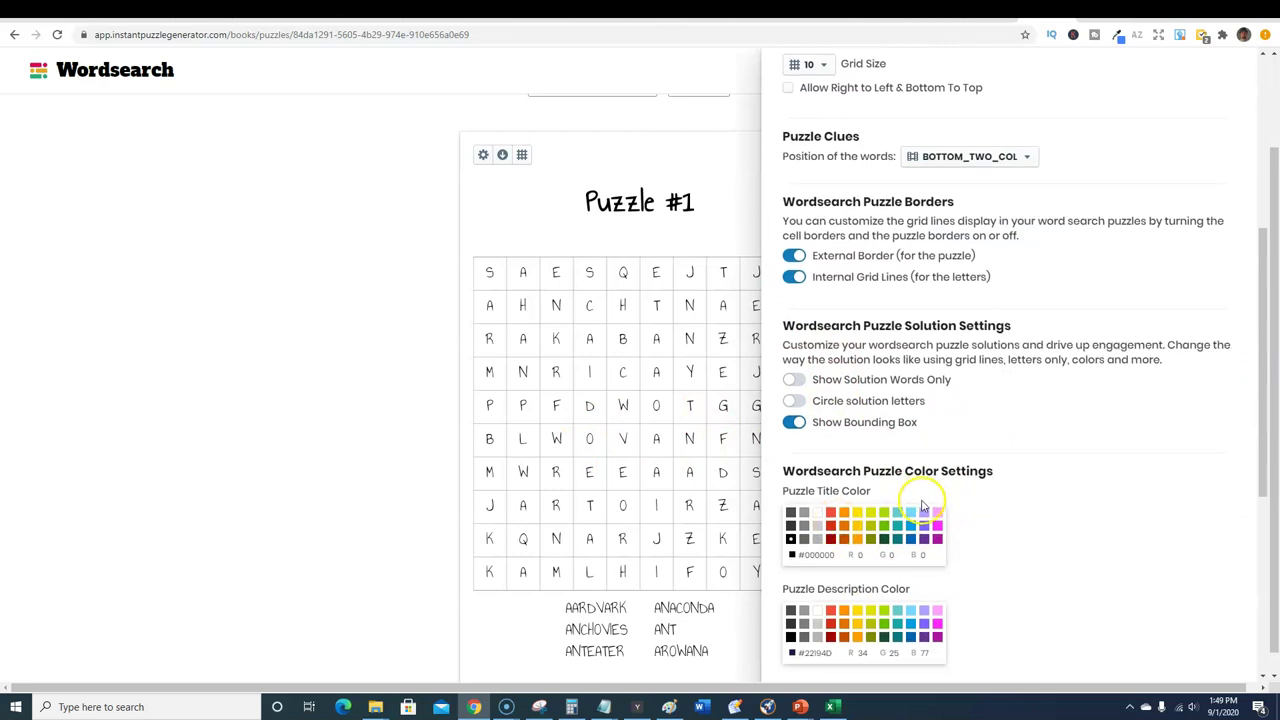
scroll(950, 500, down, 3)
scroll(950, 500, up, 8)
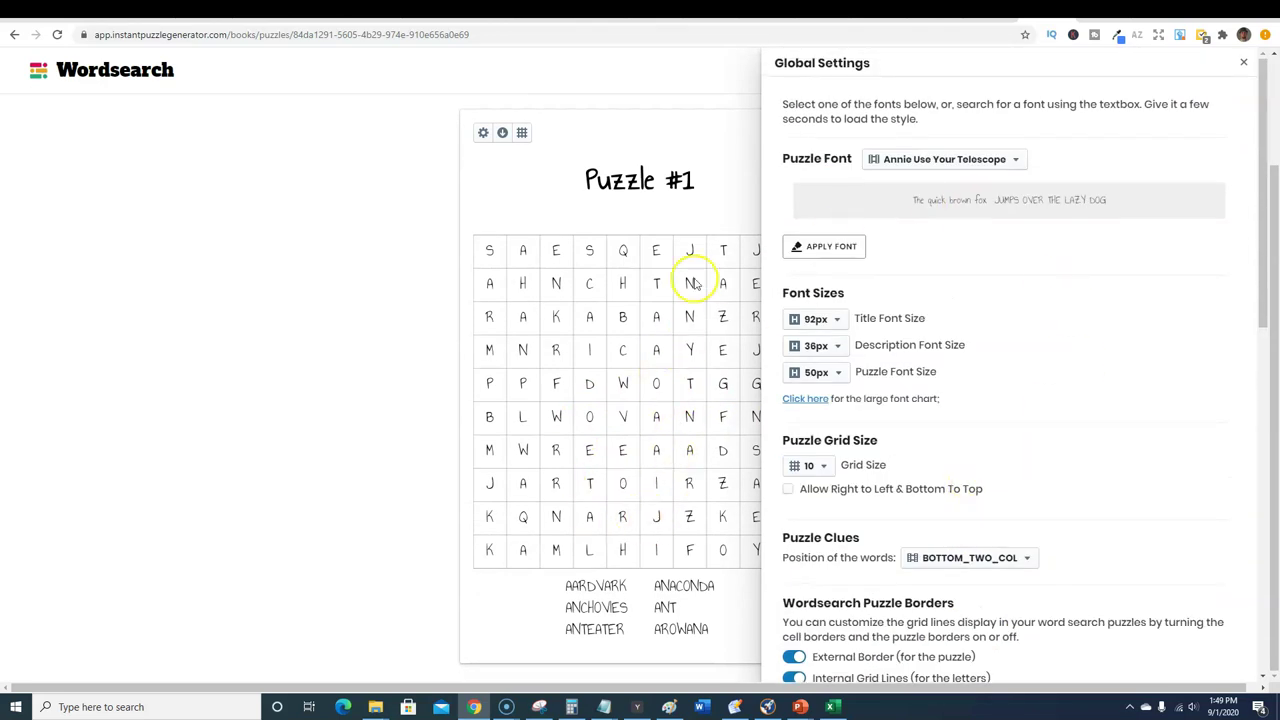
- Generate Puzzle #1's answer-key solution page and scroll down to check it
click(706, 209)
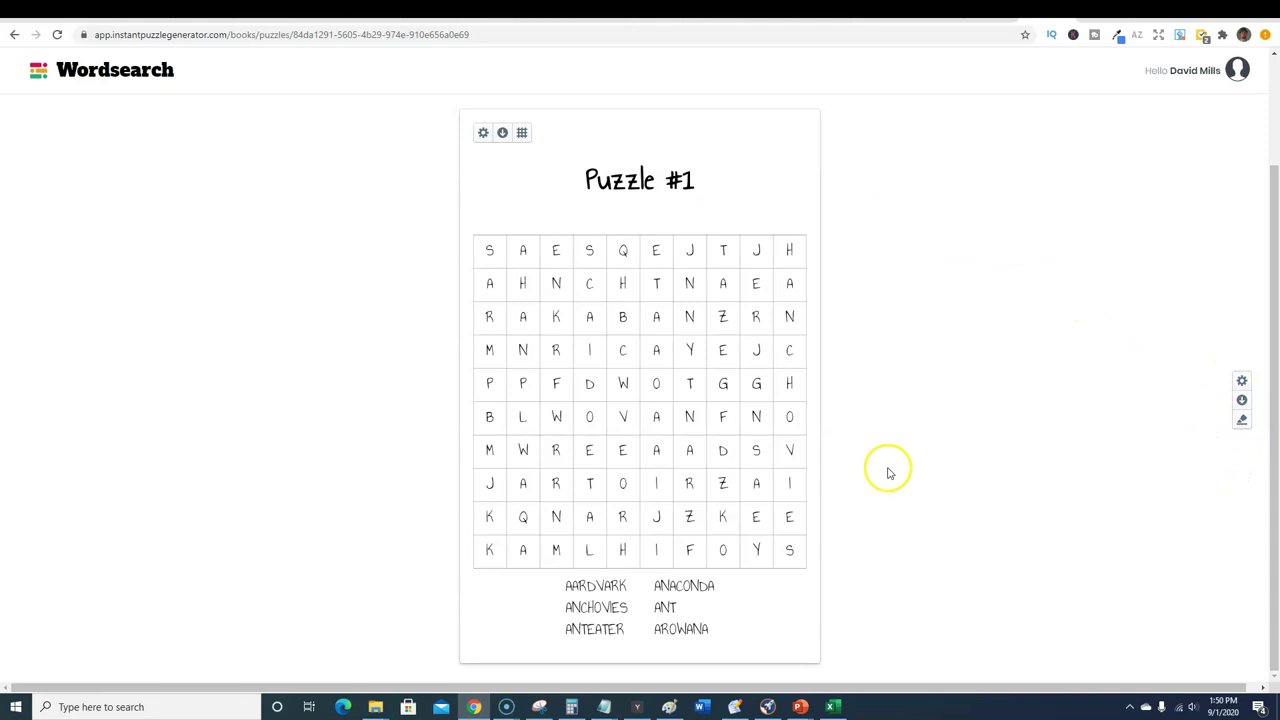
click(1241, 421)
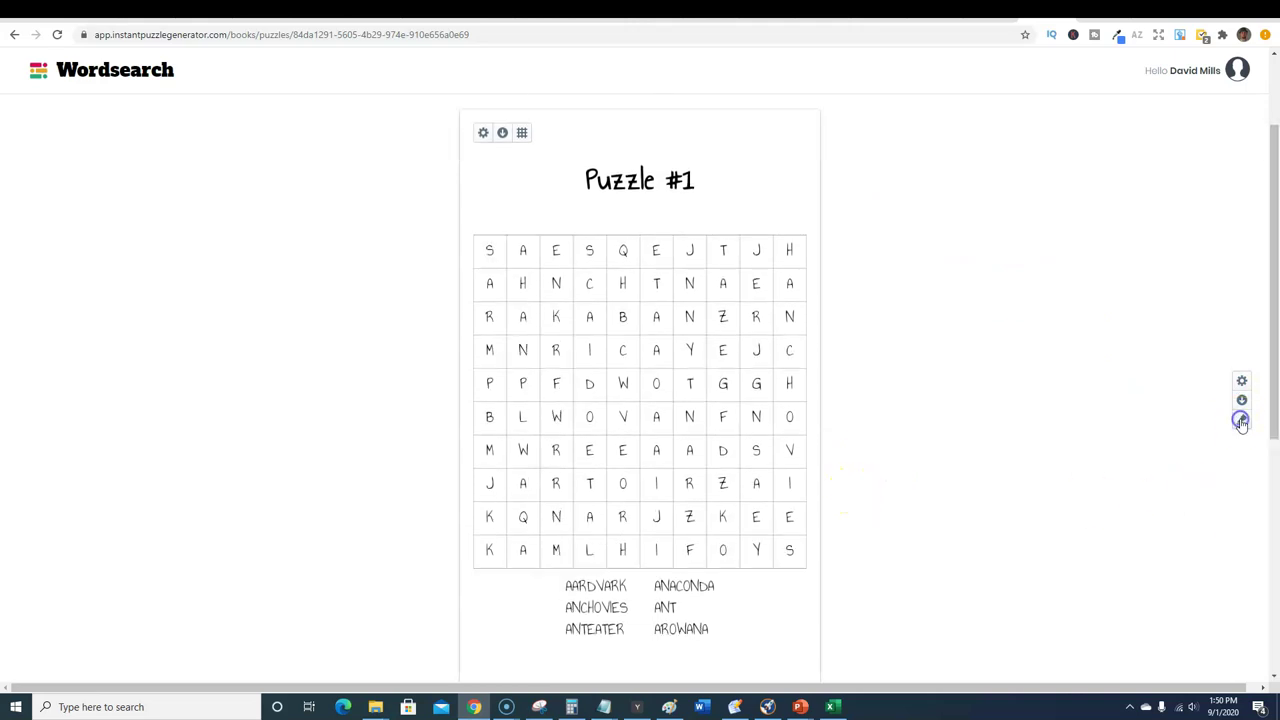
scroll(810, 486, down, 5)
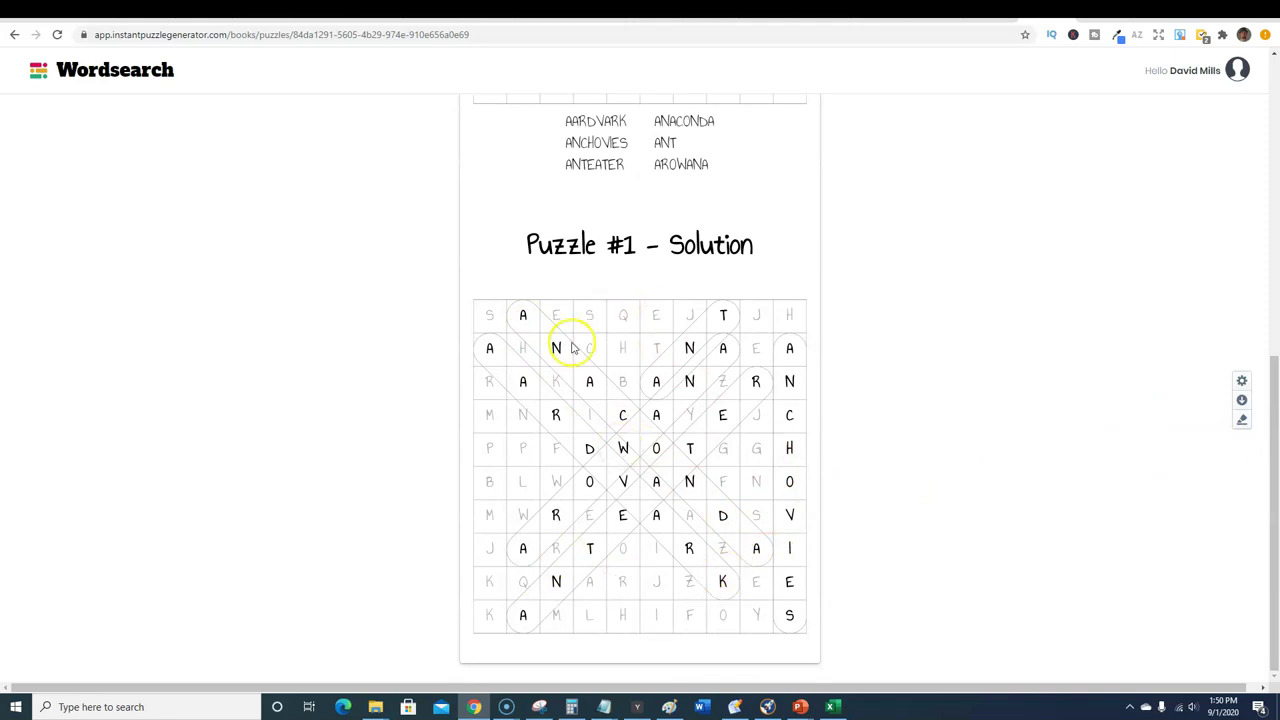
scroll(994, 443, up, 8)
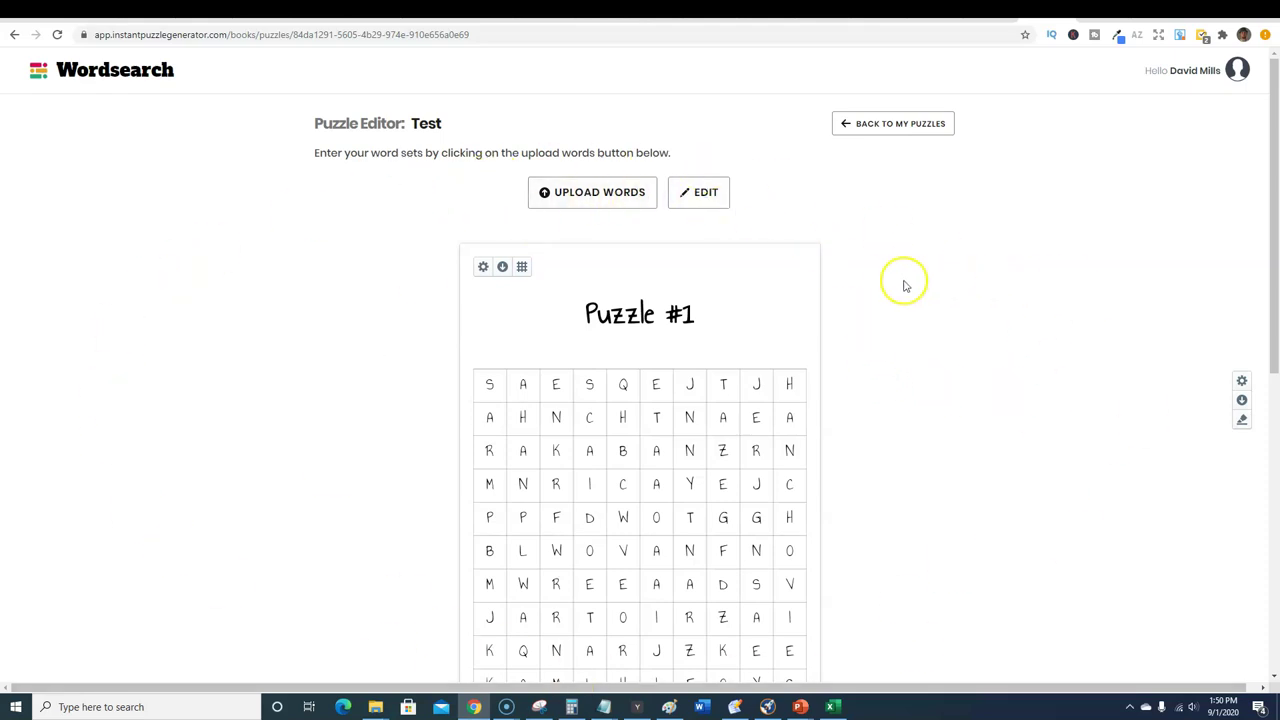
- Load the Birds Animals Fishes (I & J) word list from the Animals folder into Puzzle #1
click(610, 193)
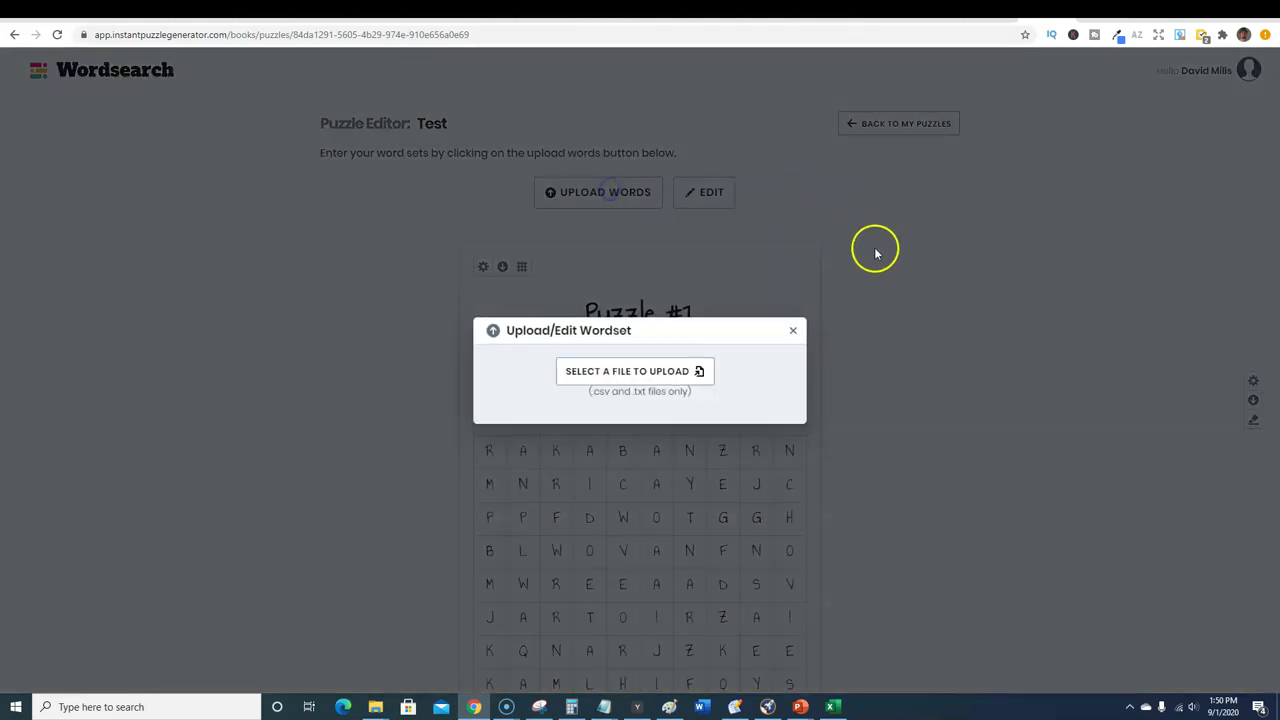
click(640, 370)
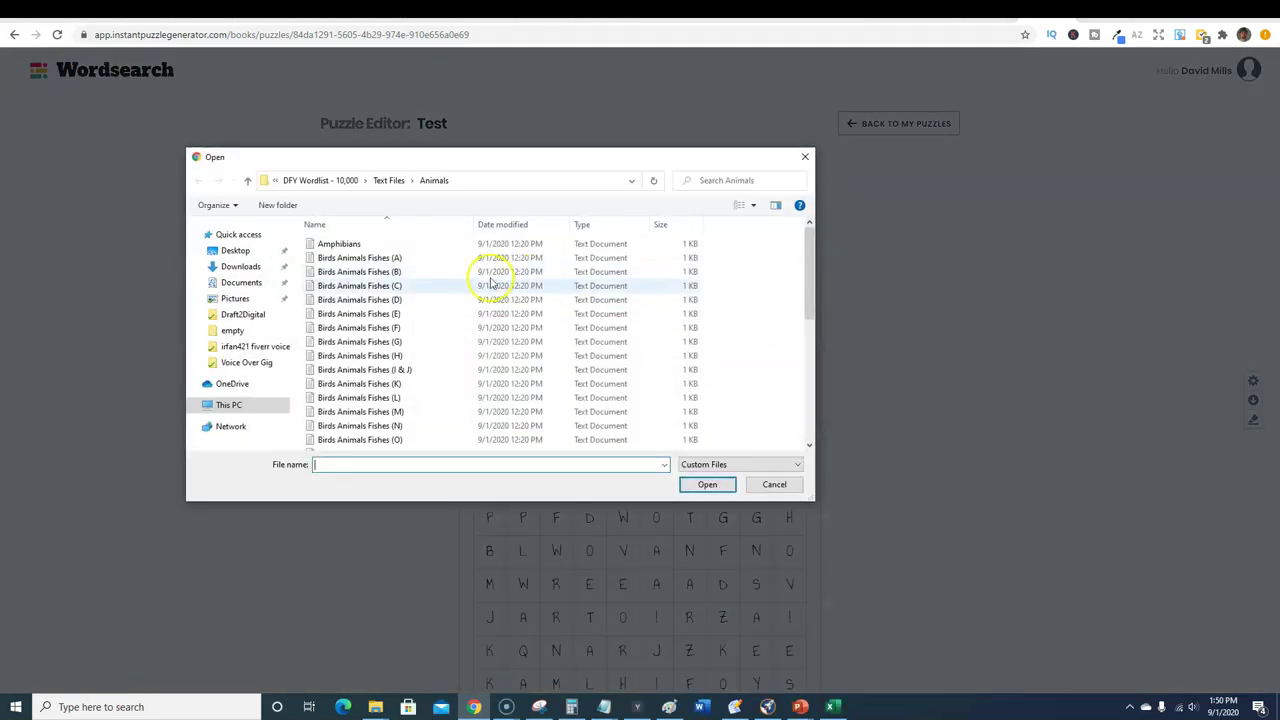
click(347, 369)
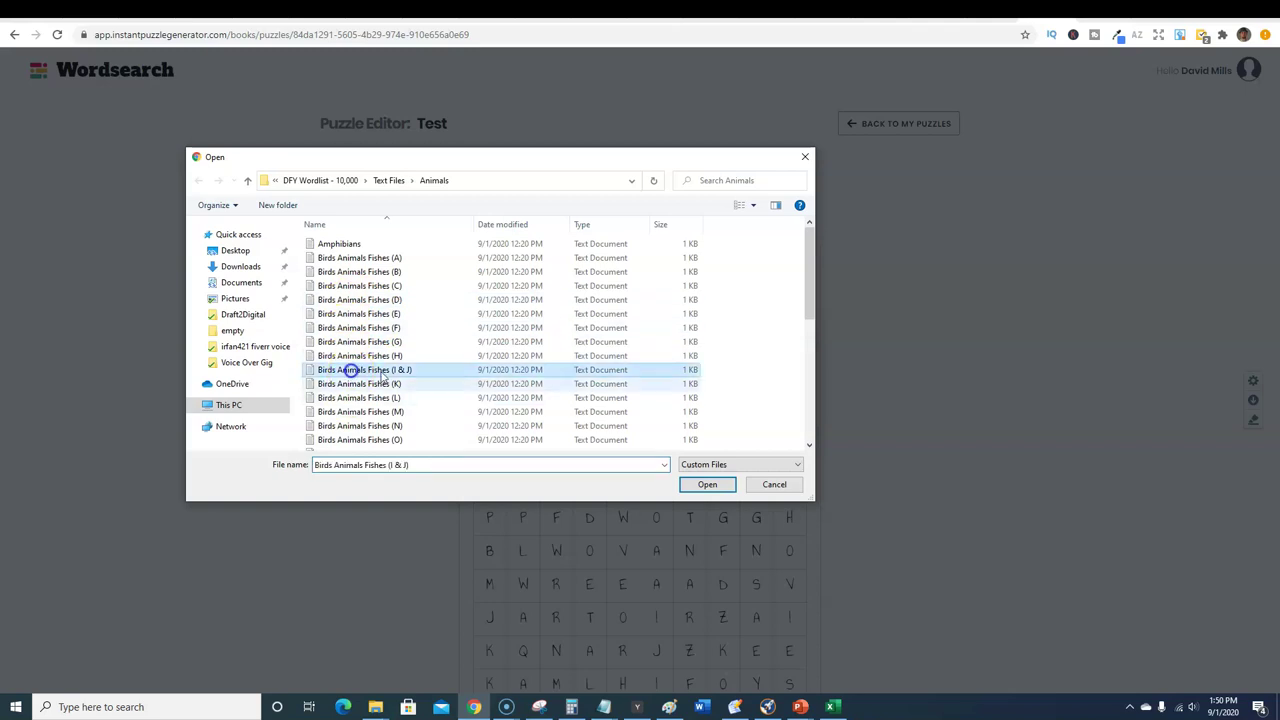
click(700, 484)
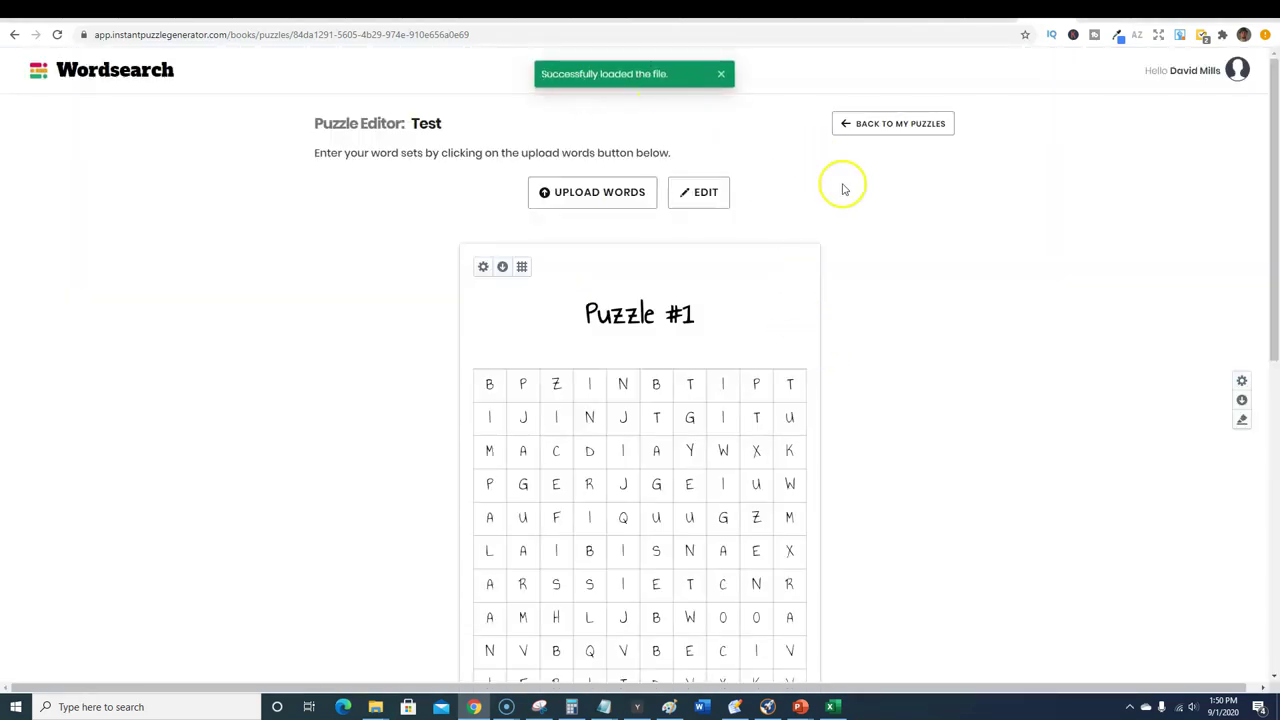
scroll(870, 413, down, 7)
scroll(848, 425, up, 7)
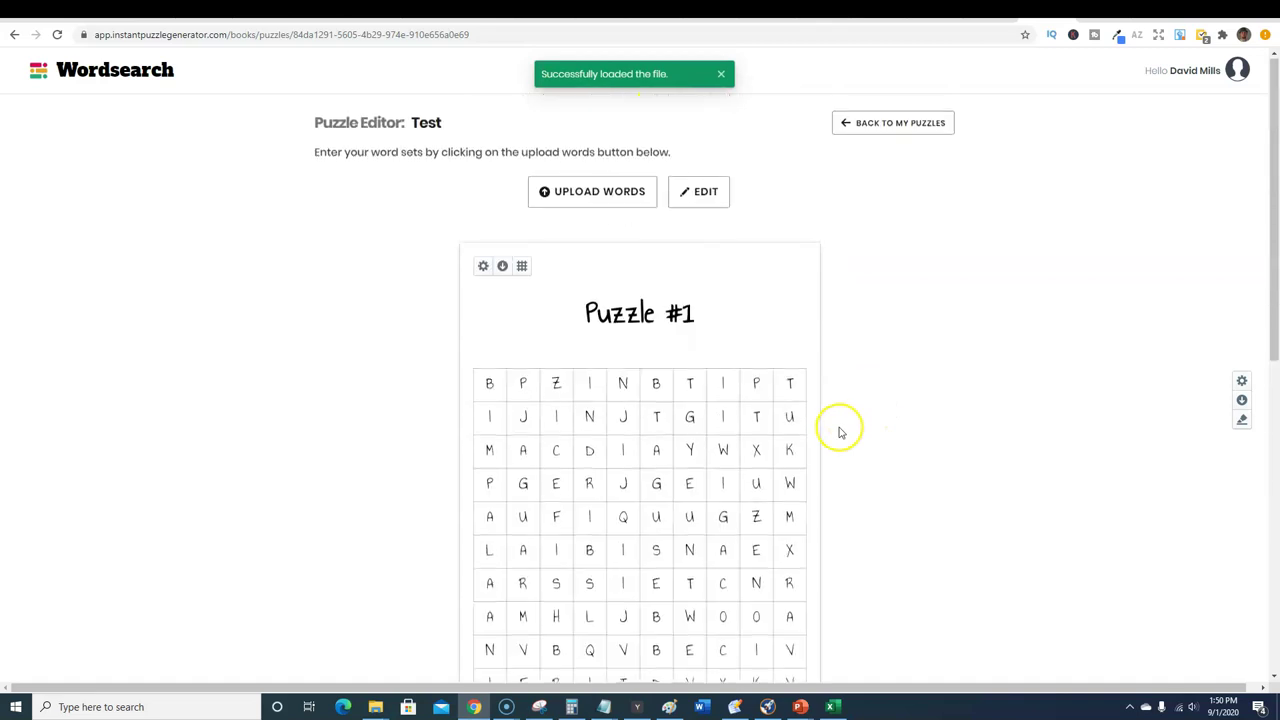
scroll(811, 434, down, 4)
scroll(645, 435, up, 1)
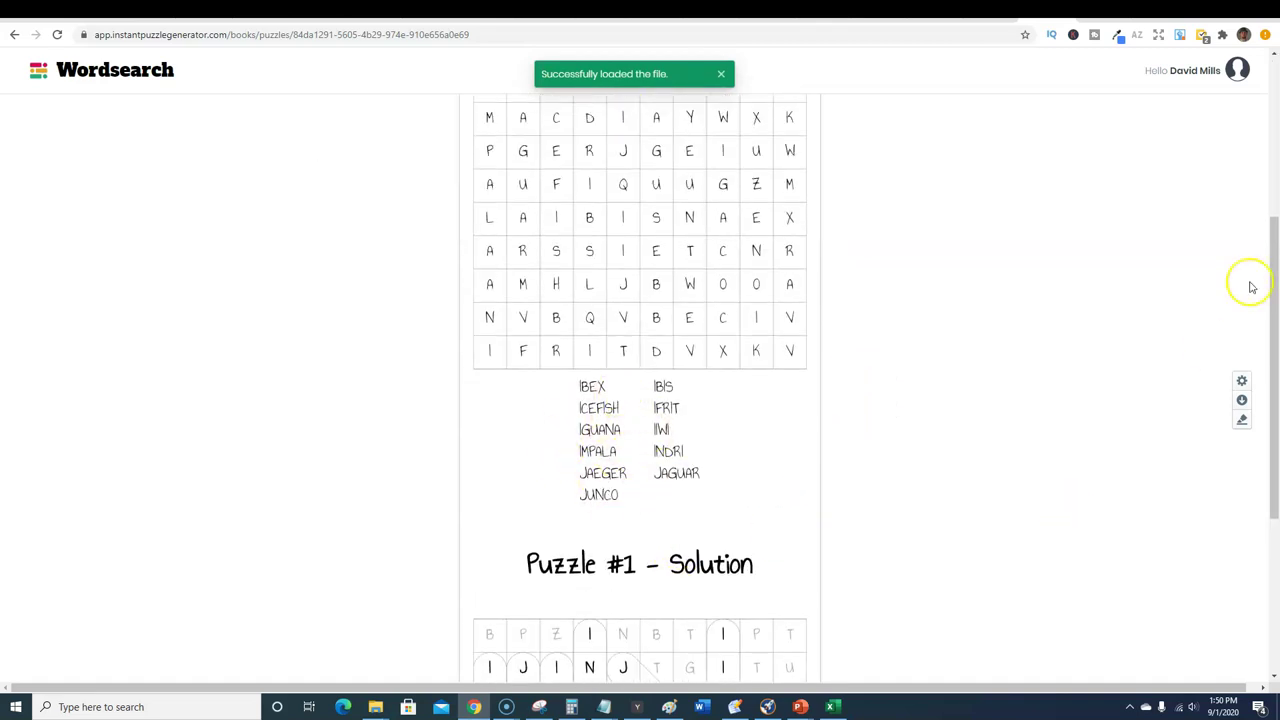
- Download the puzzles as a PDF with 6" x 9" page trim and Page 1 numbering
click(1241, 401)
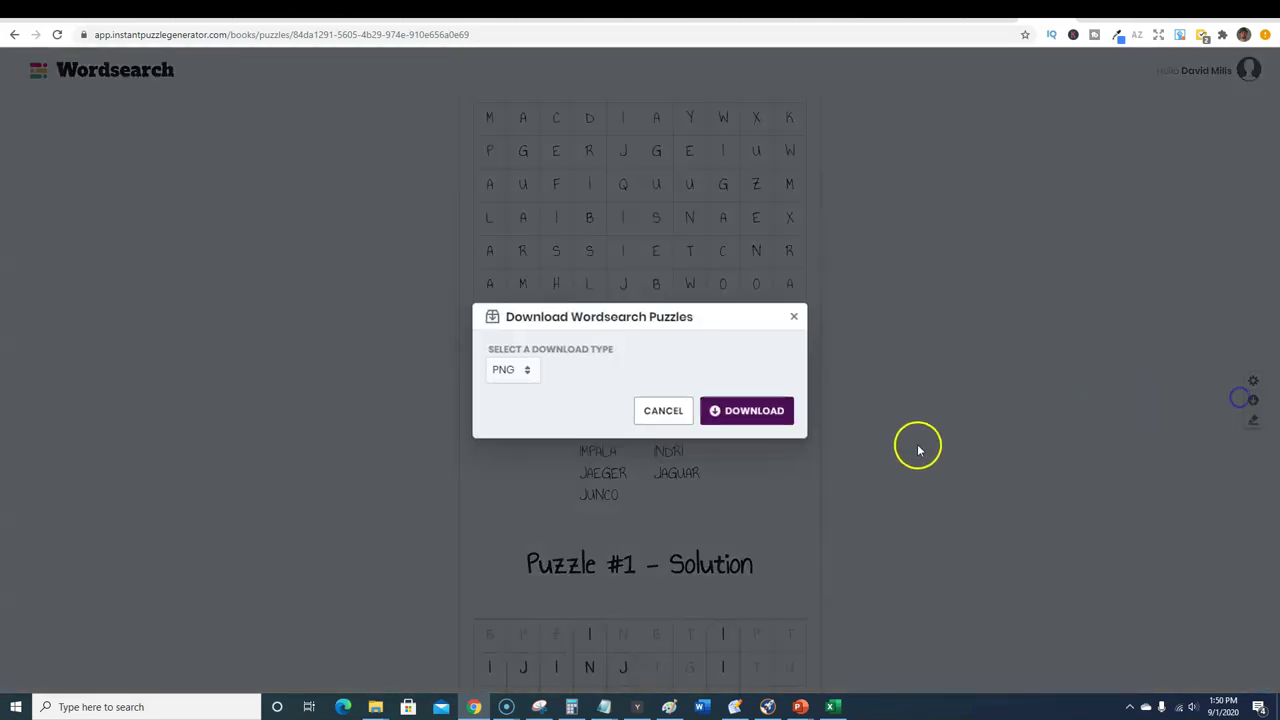
click(536, 373)
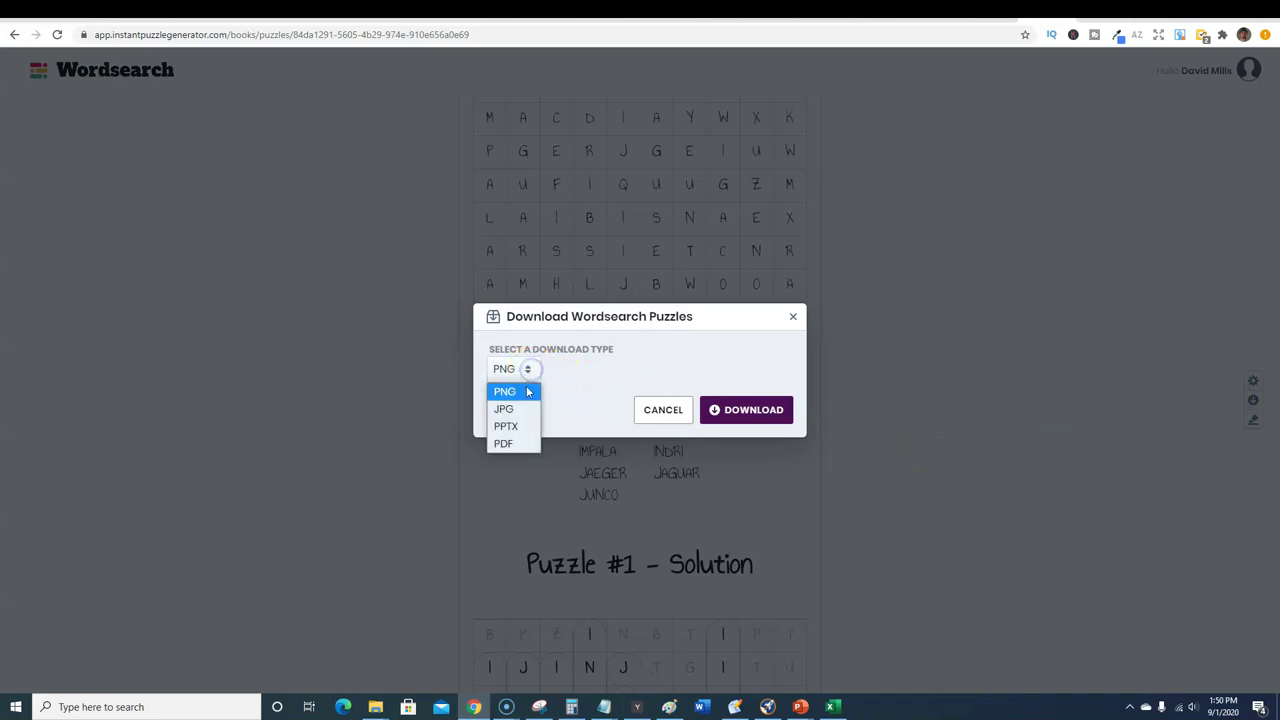
click(519, 443)
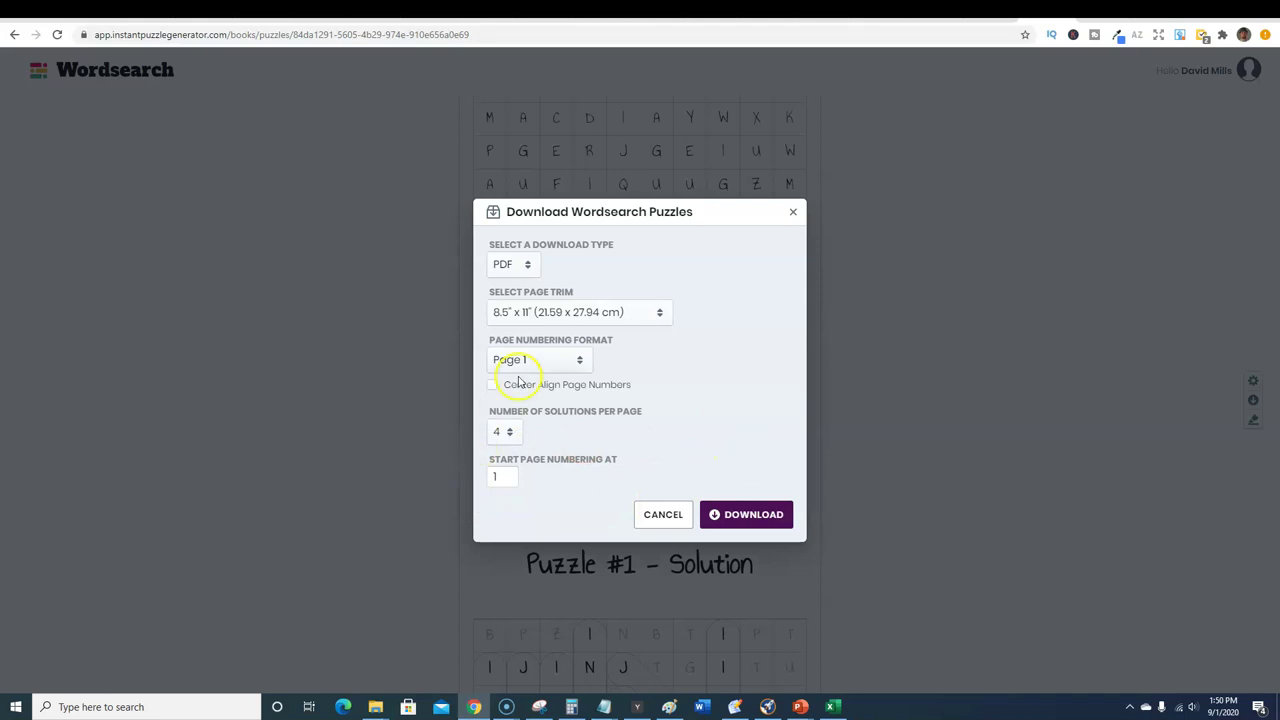
click(647, 315)
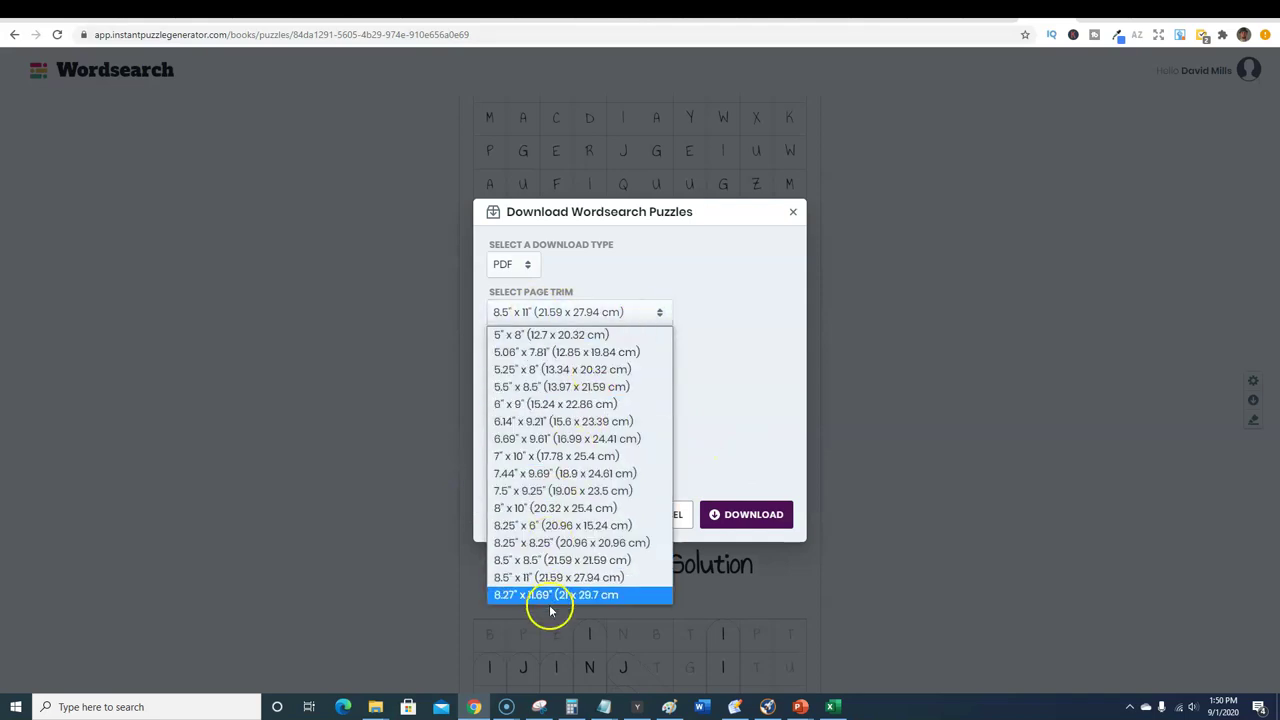
click(743, 295)
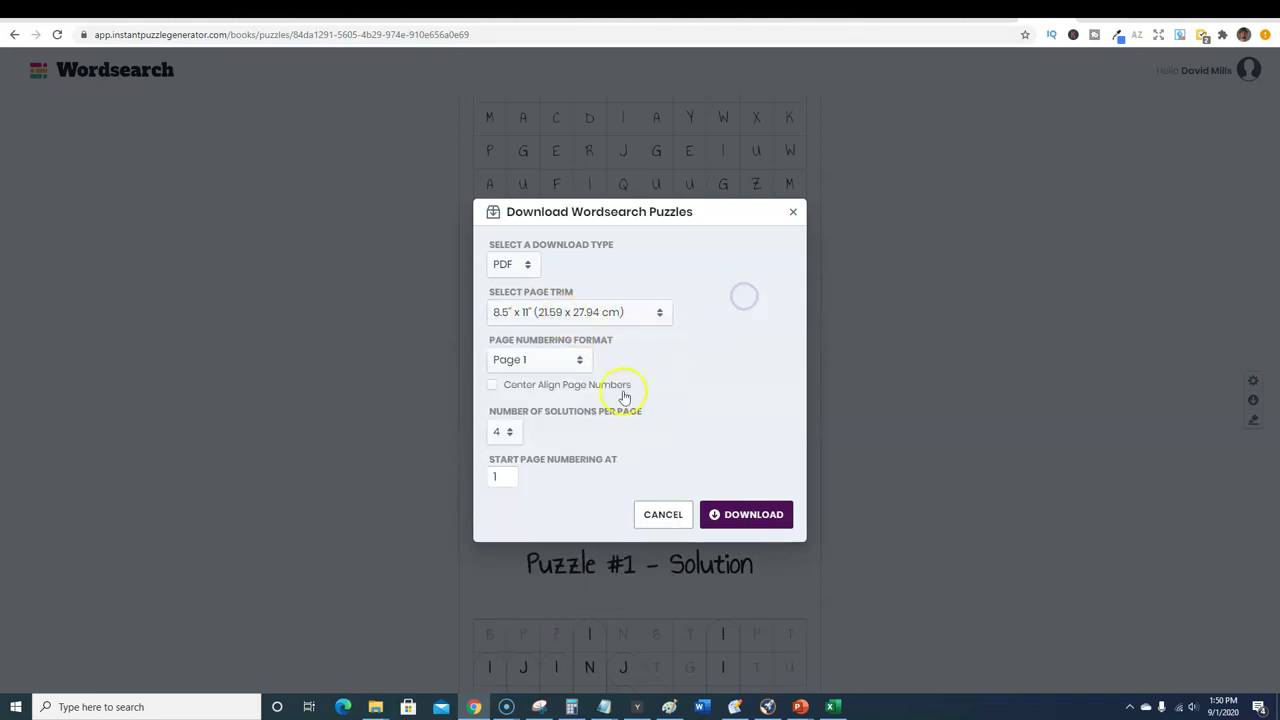
click(655, 318)
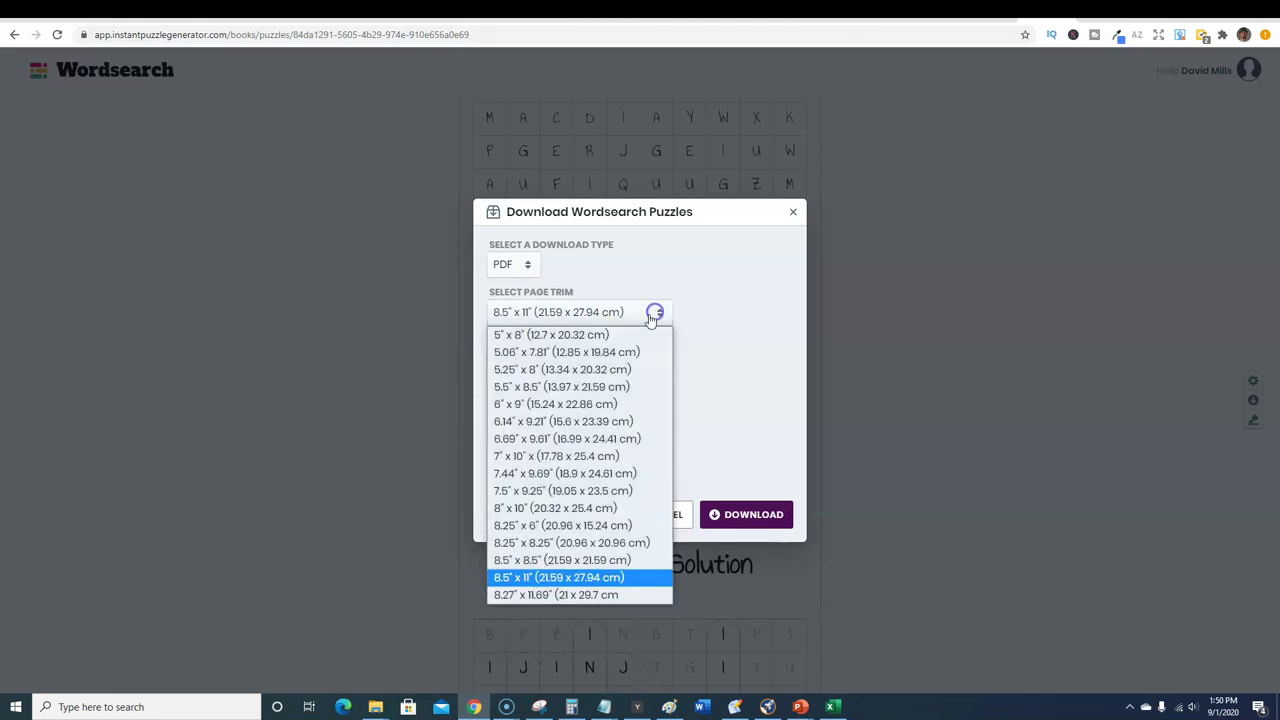
click(547, 406)
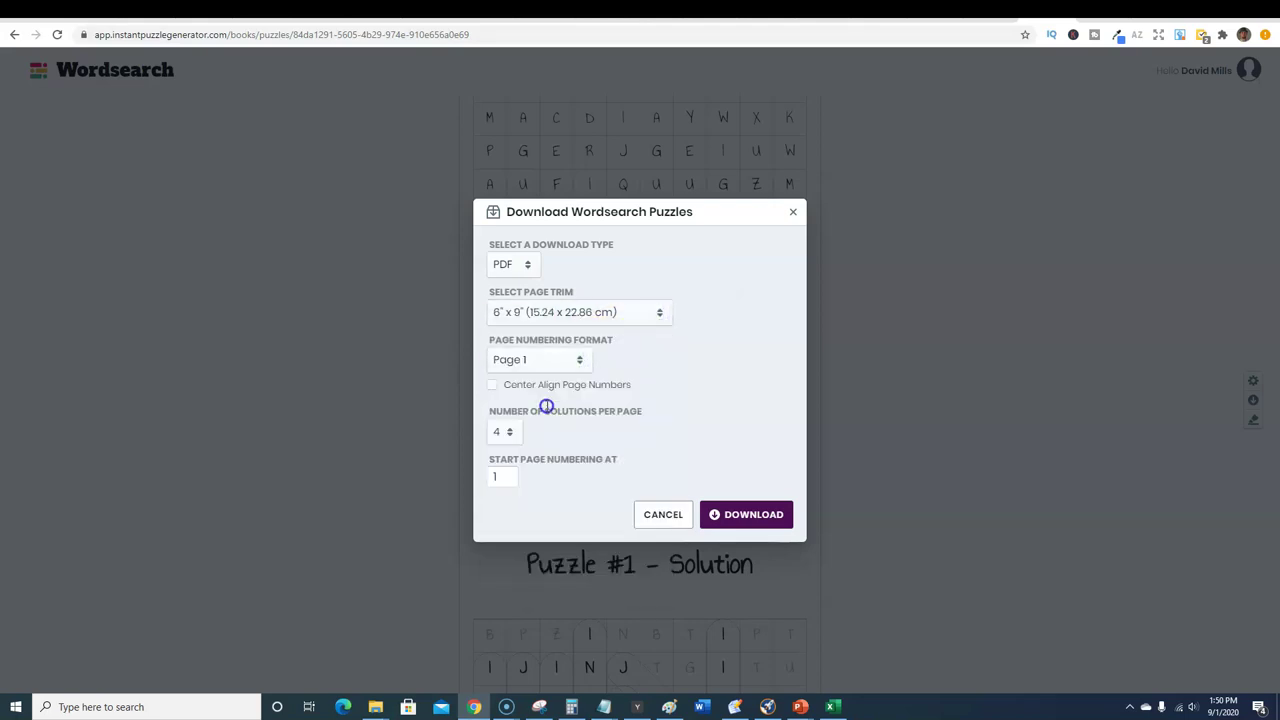
click(573, 362)
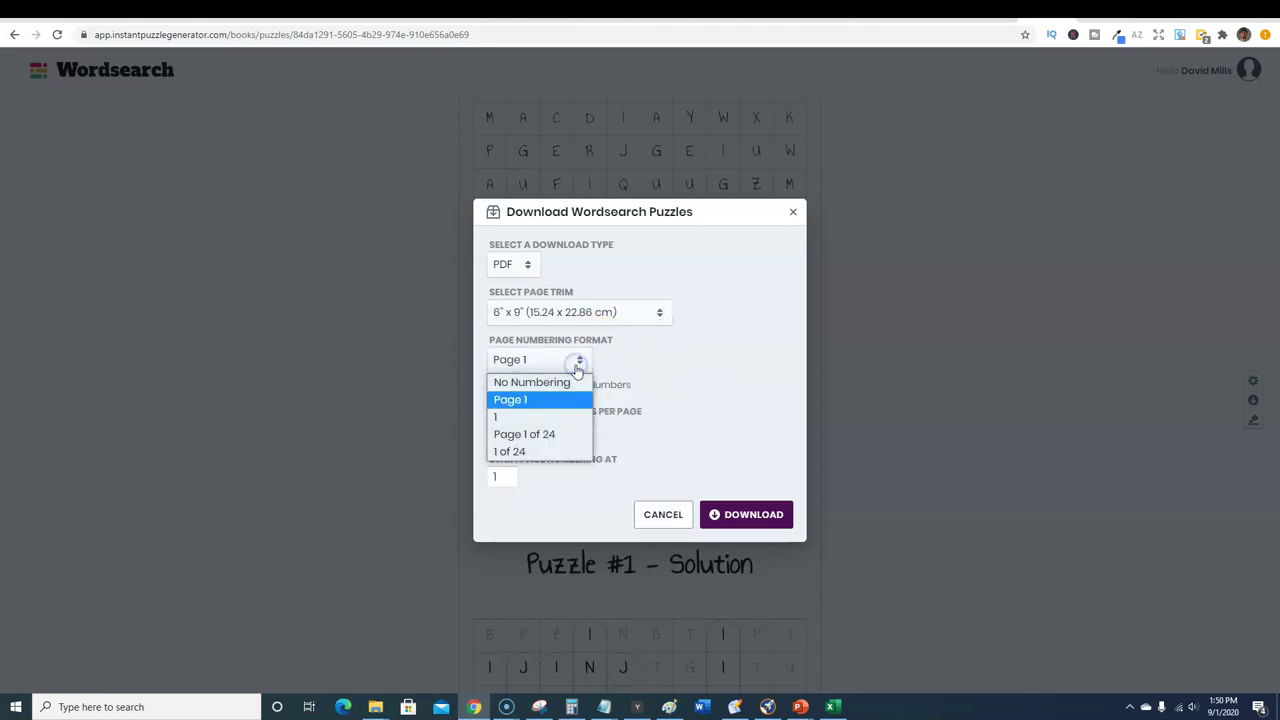
click(729, 395)
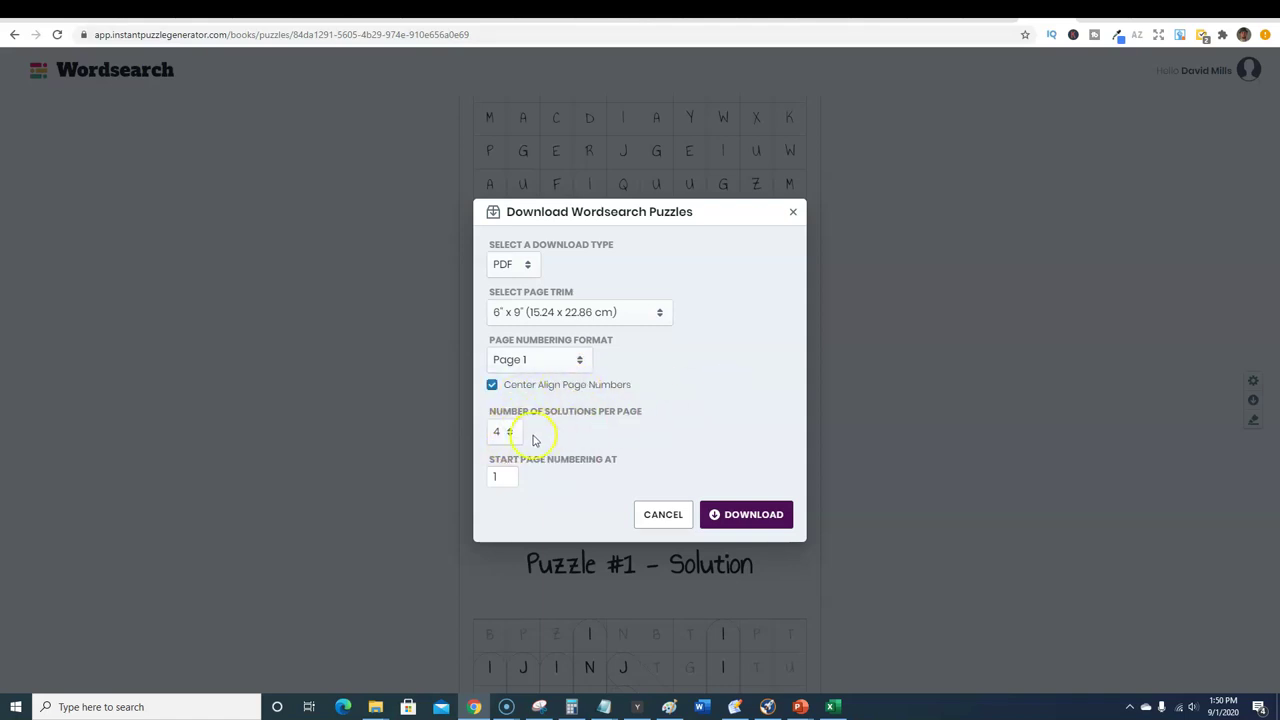
click(733, 515)
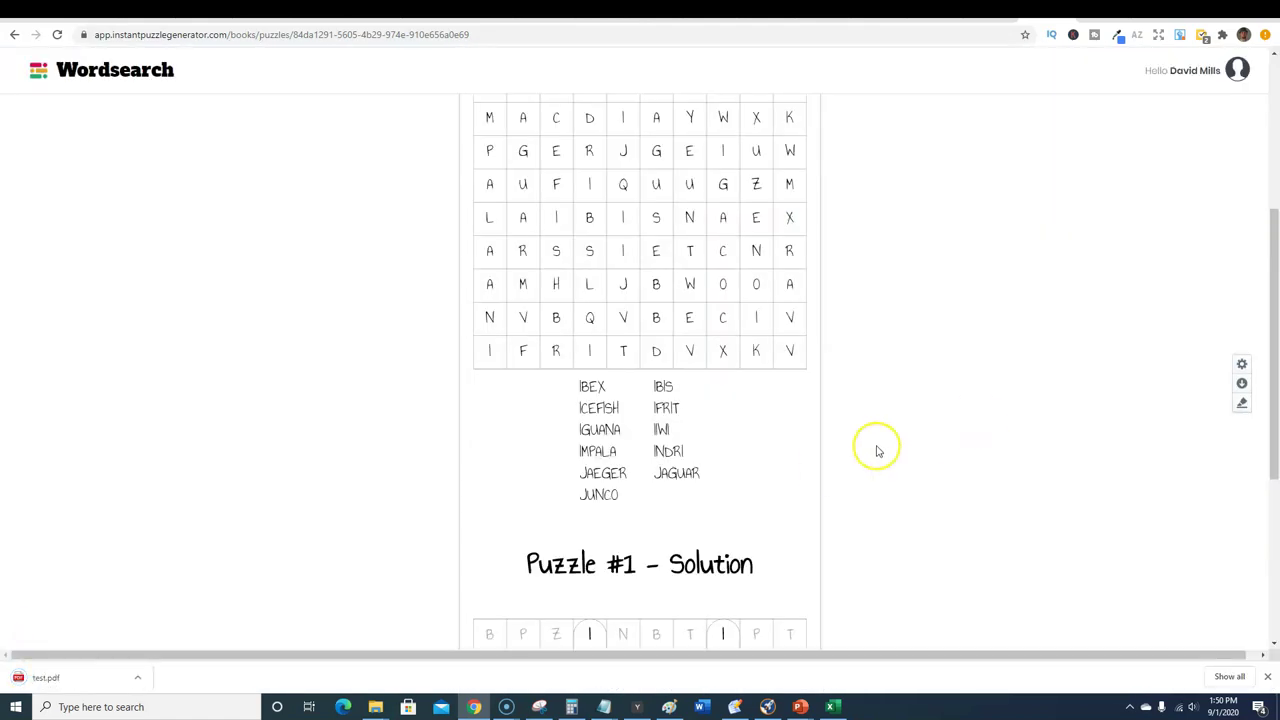
- Reopen the word-list upload and cancel choosing another file
scroll(914, 363, up, 4)
click(590, 192)
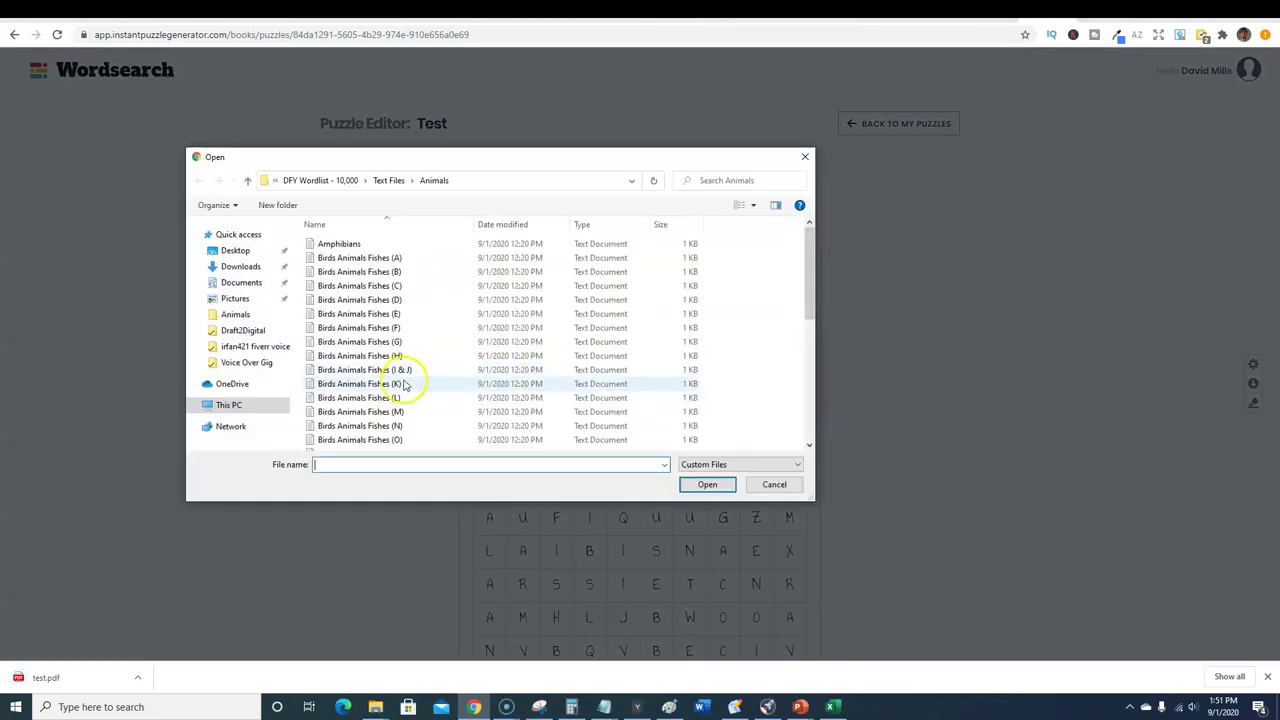
click(792, 482)
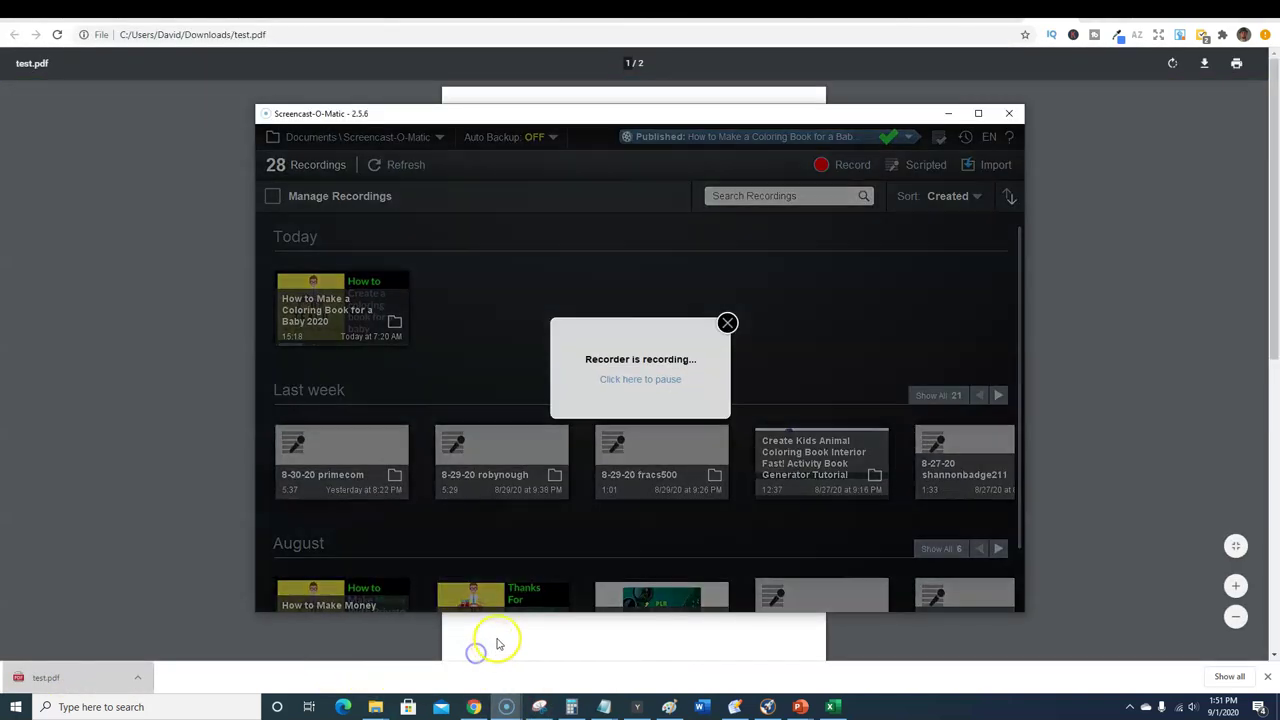
- Review Puzzle #1 and its solution in test.pdf, then go to the DFY Covers - 30 tab
click(640, 379)
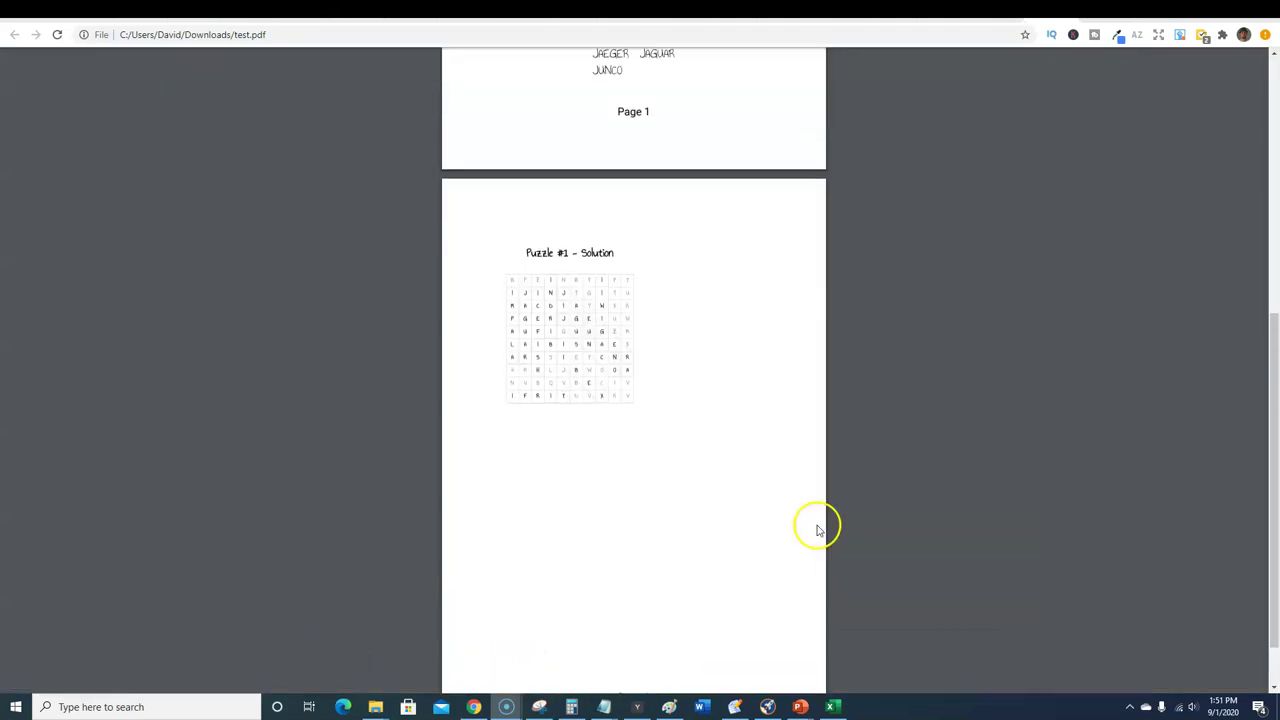
scroll(786, 517, down, 1)
scroll(566, 549, up, 6)
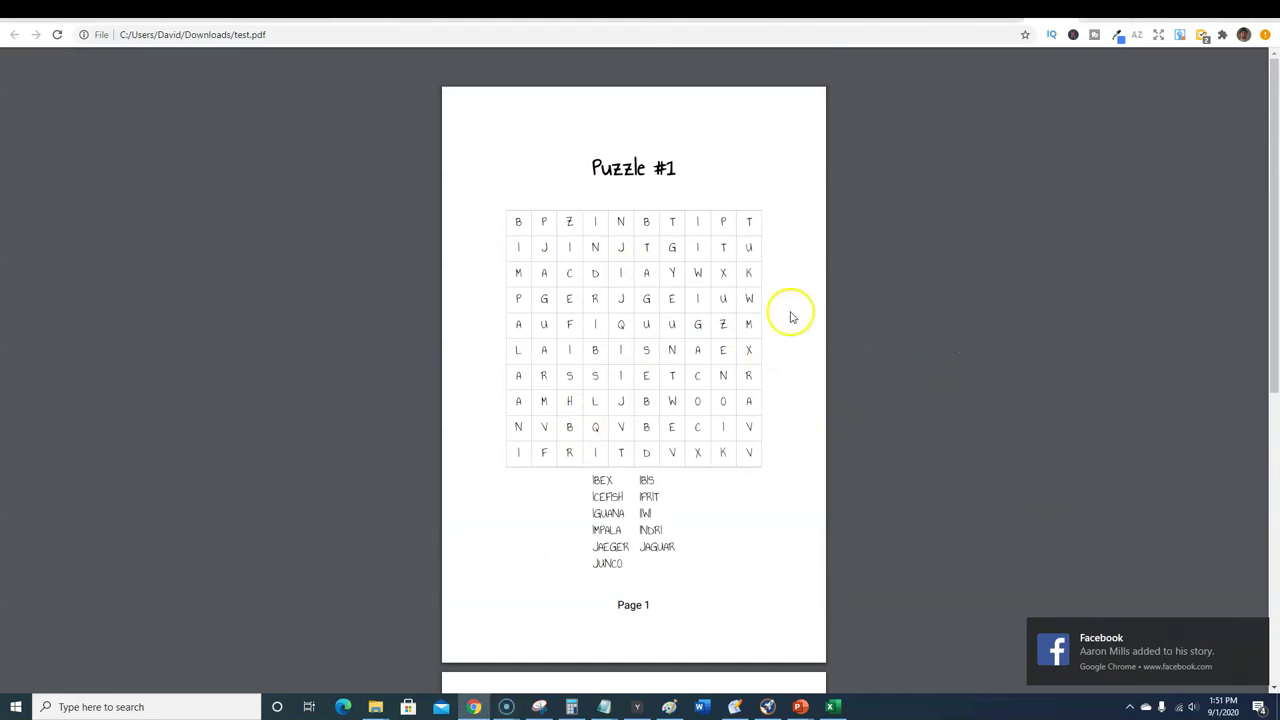
scroll(666, 380, down, 5)
scroll(688, 470, up, 4)
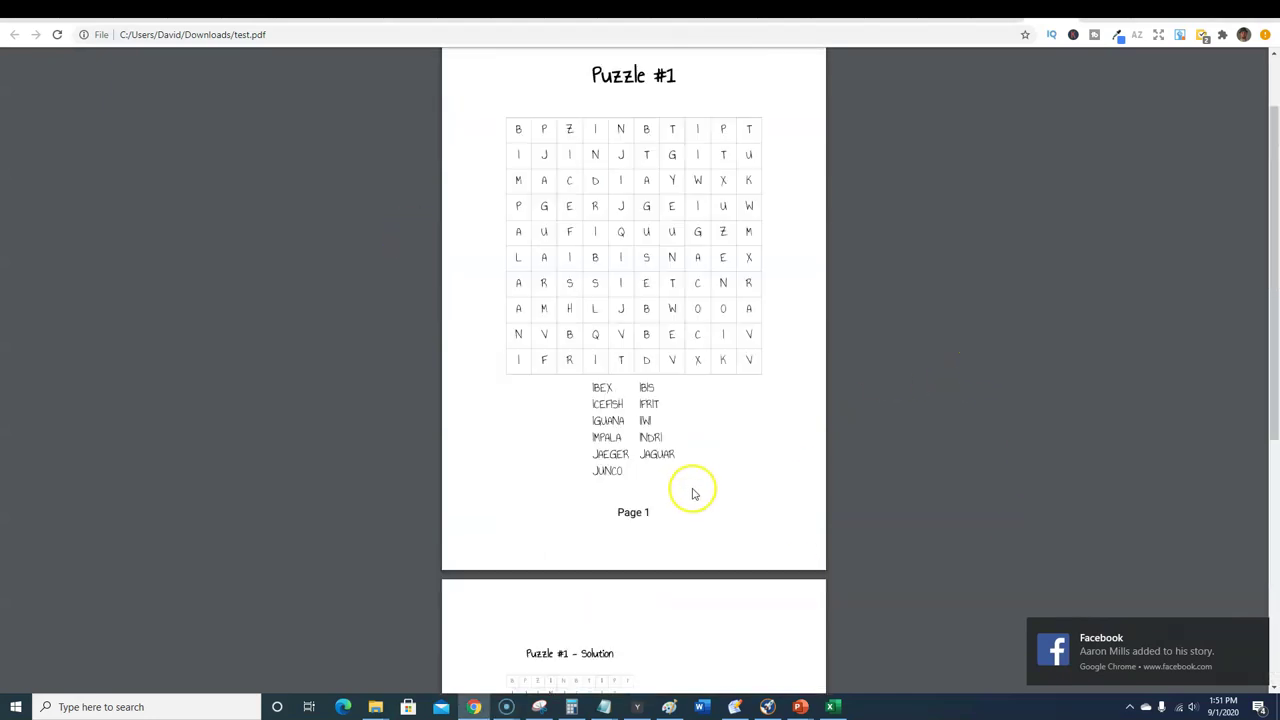
scroll(693, 493, up, 2)
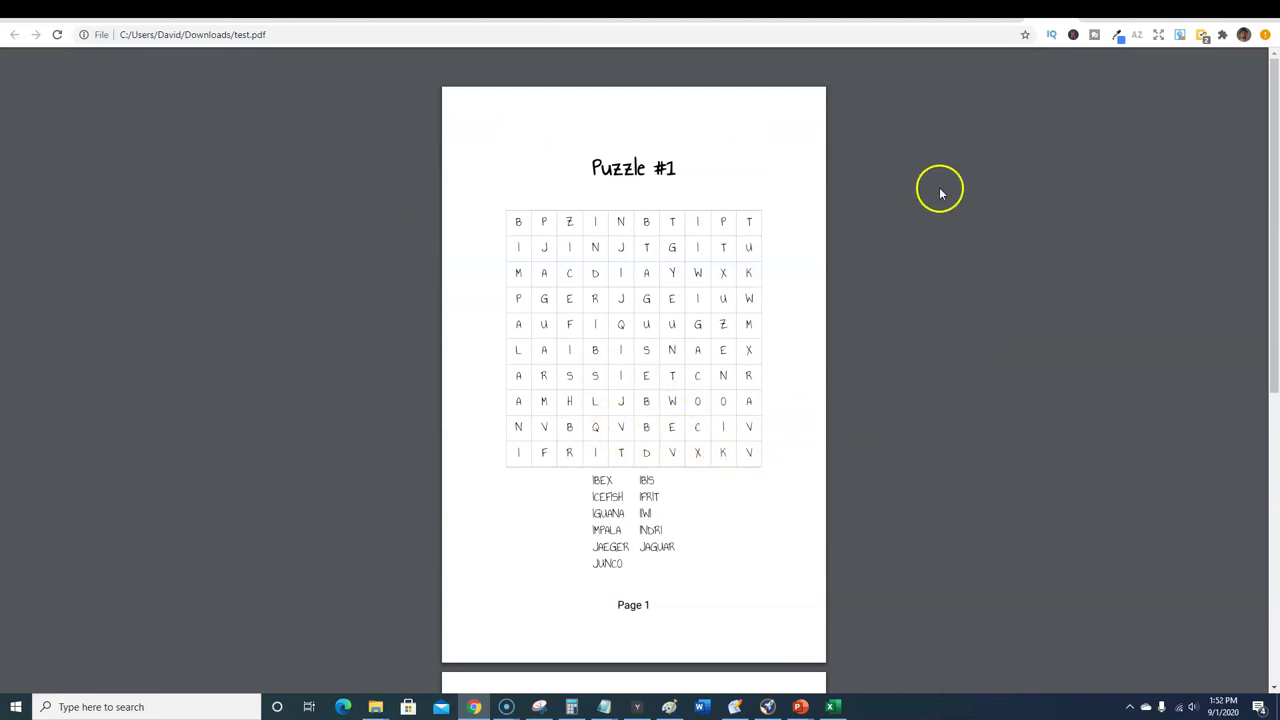
click(1098, 16)
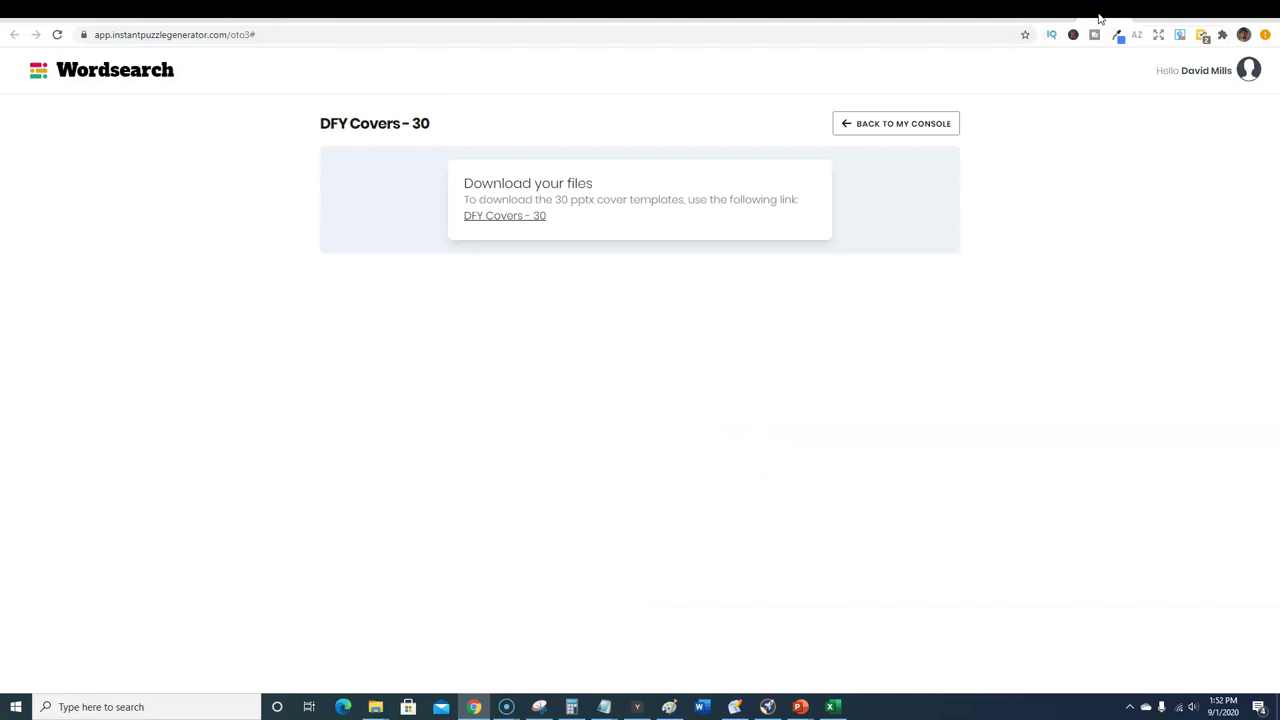
click(1044, 18)
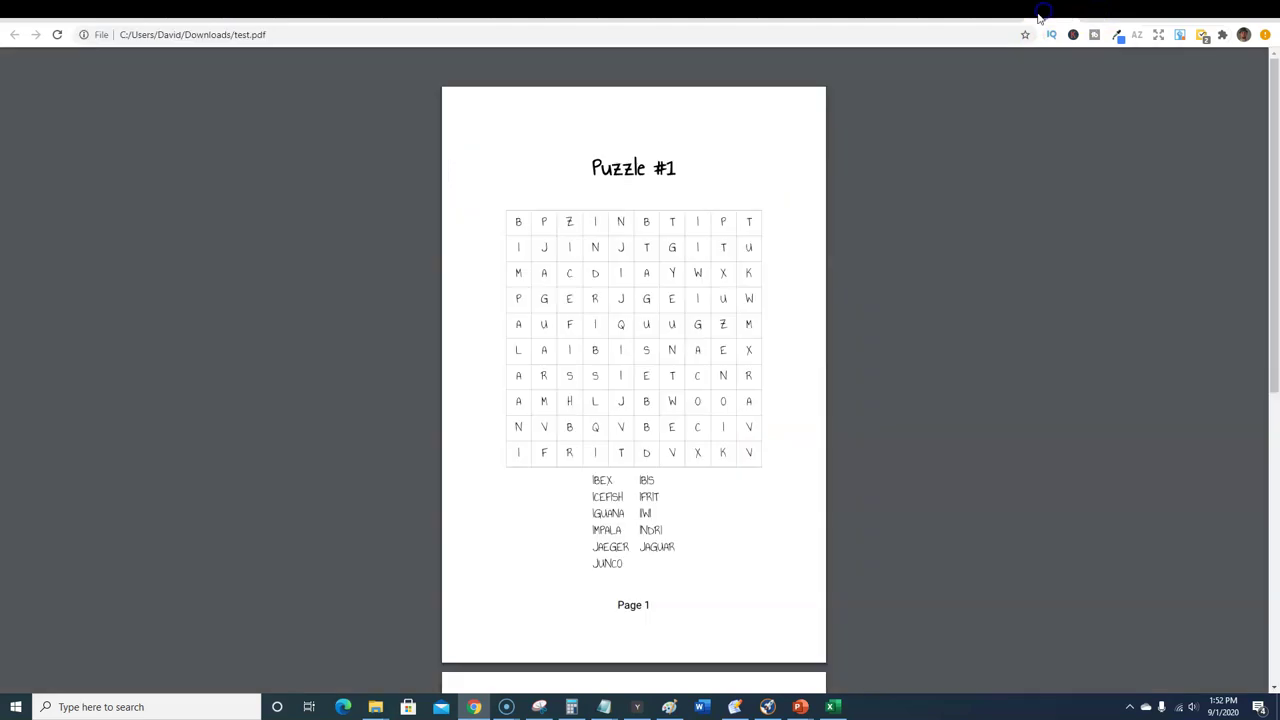
click(985, 16)
click(137, 77)
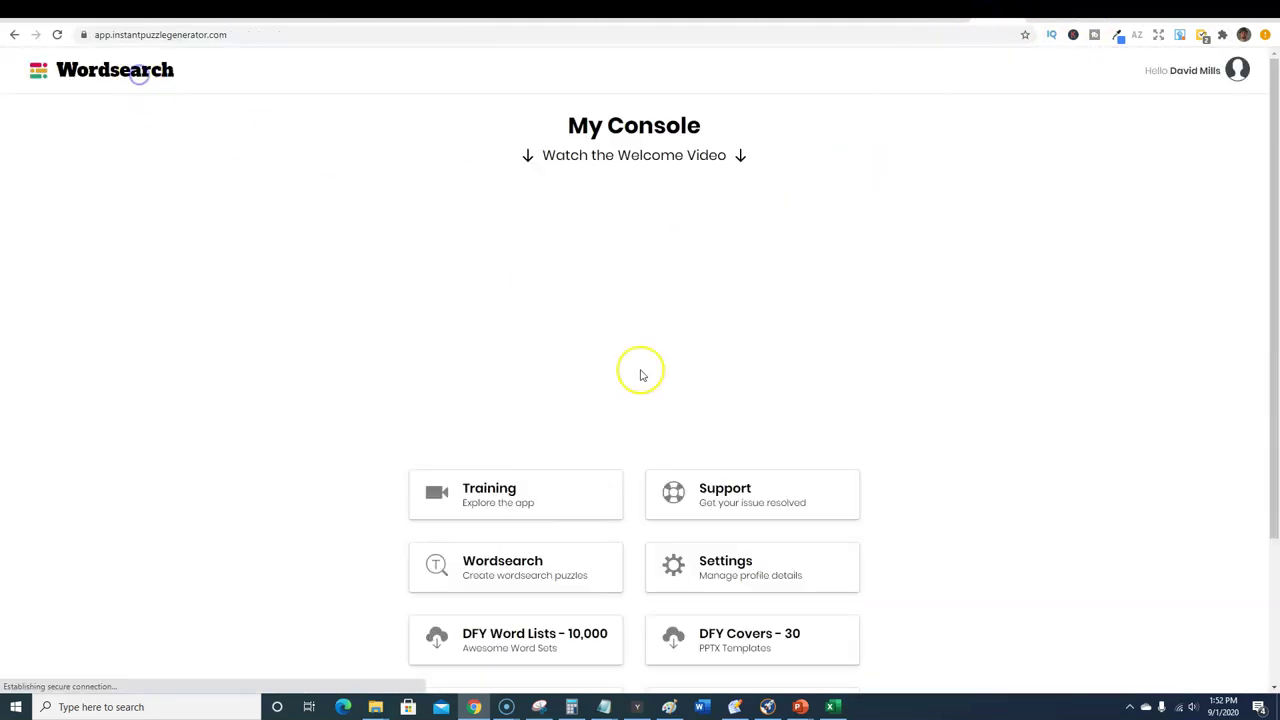
scroll(586, 634, down, 2)
scroll(572, 626, up, 1)
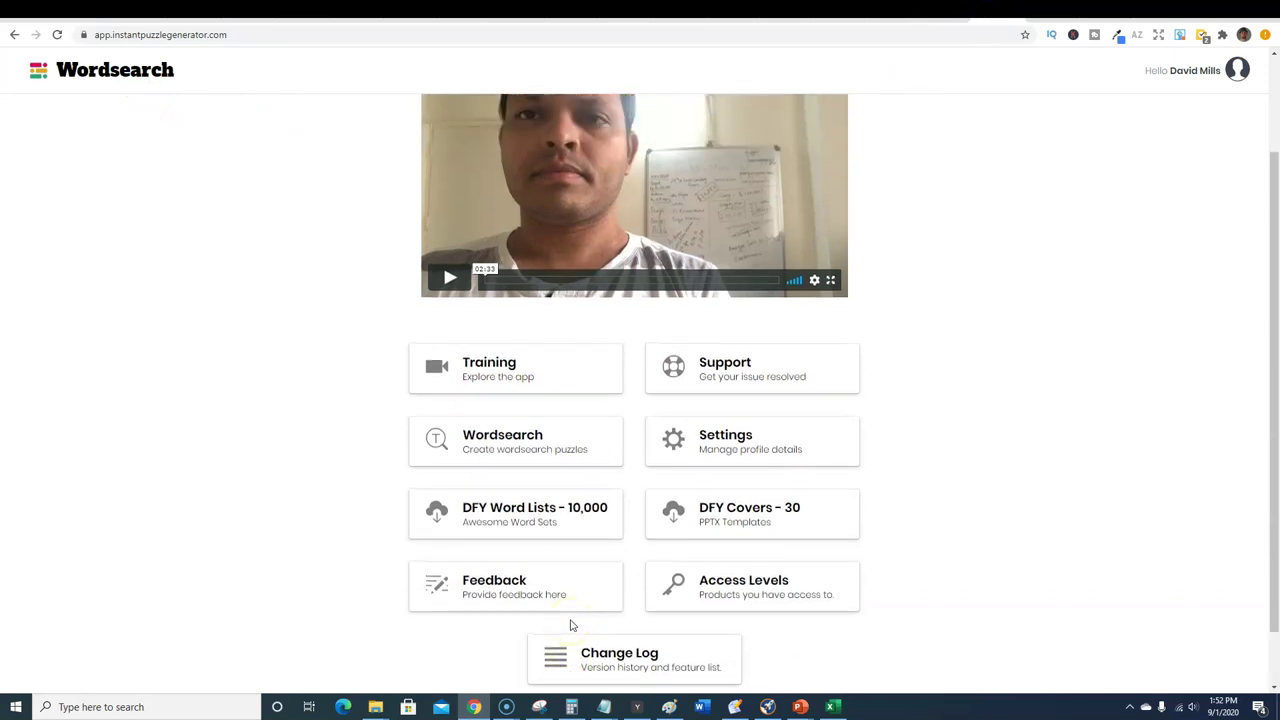
click(528, 518)
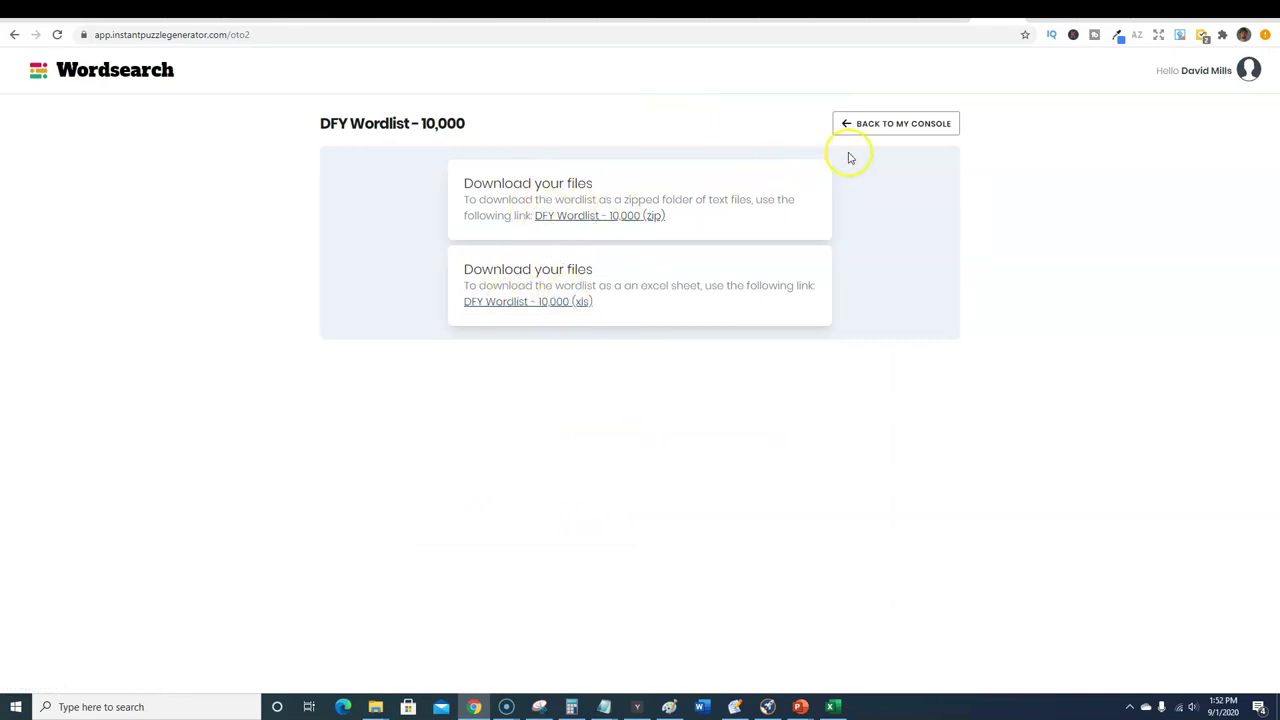
click(872, 123)
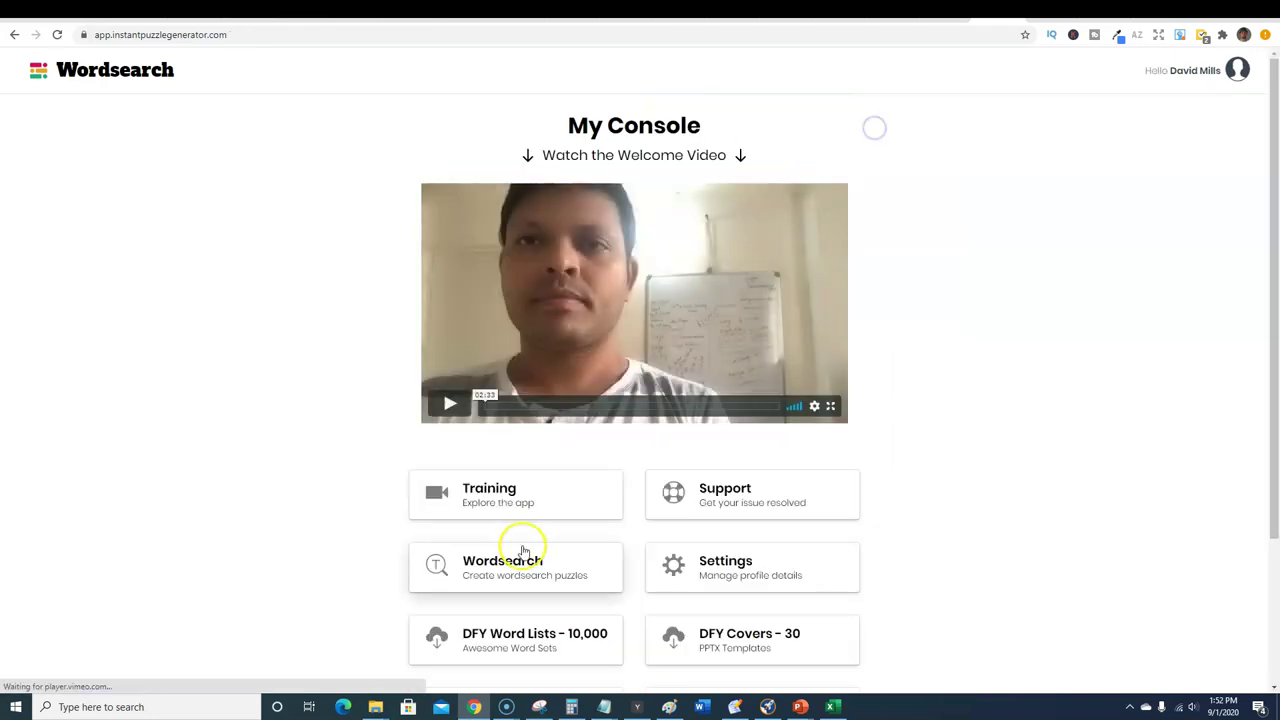
click(727, 641)
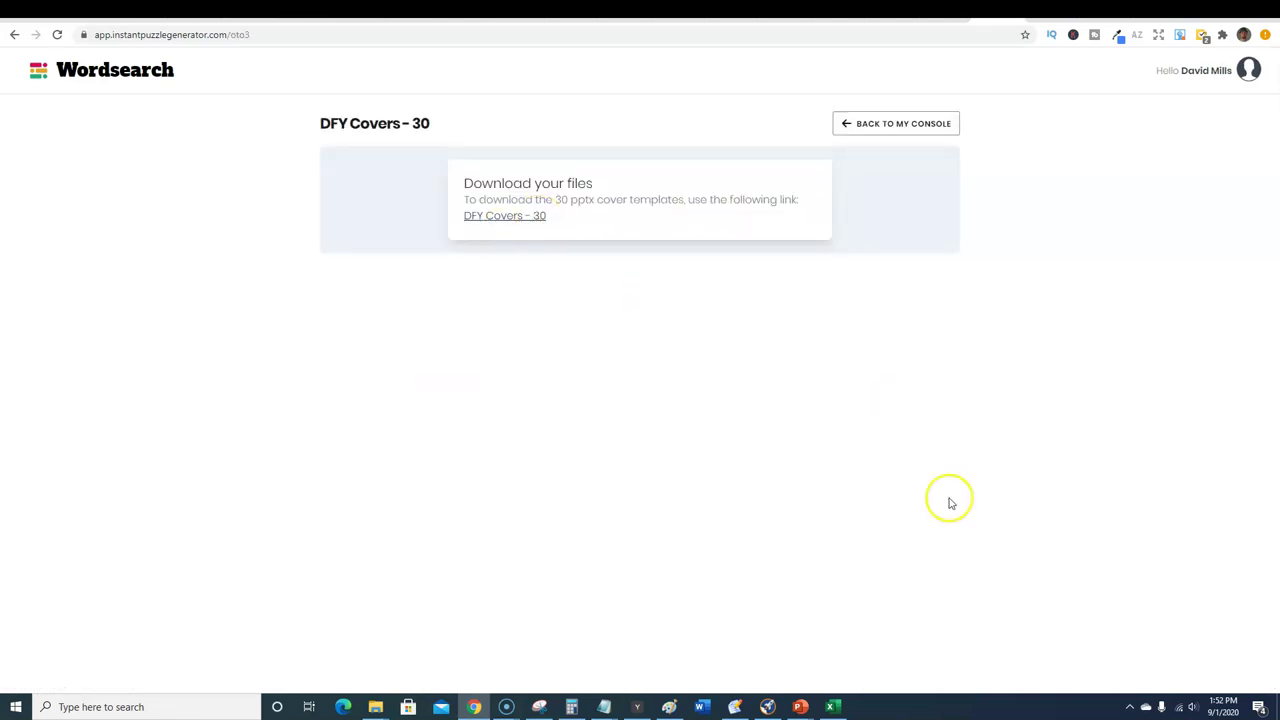
mouse_move(803, 707)
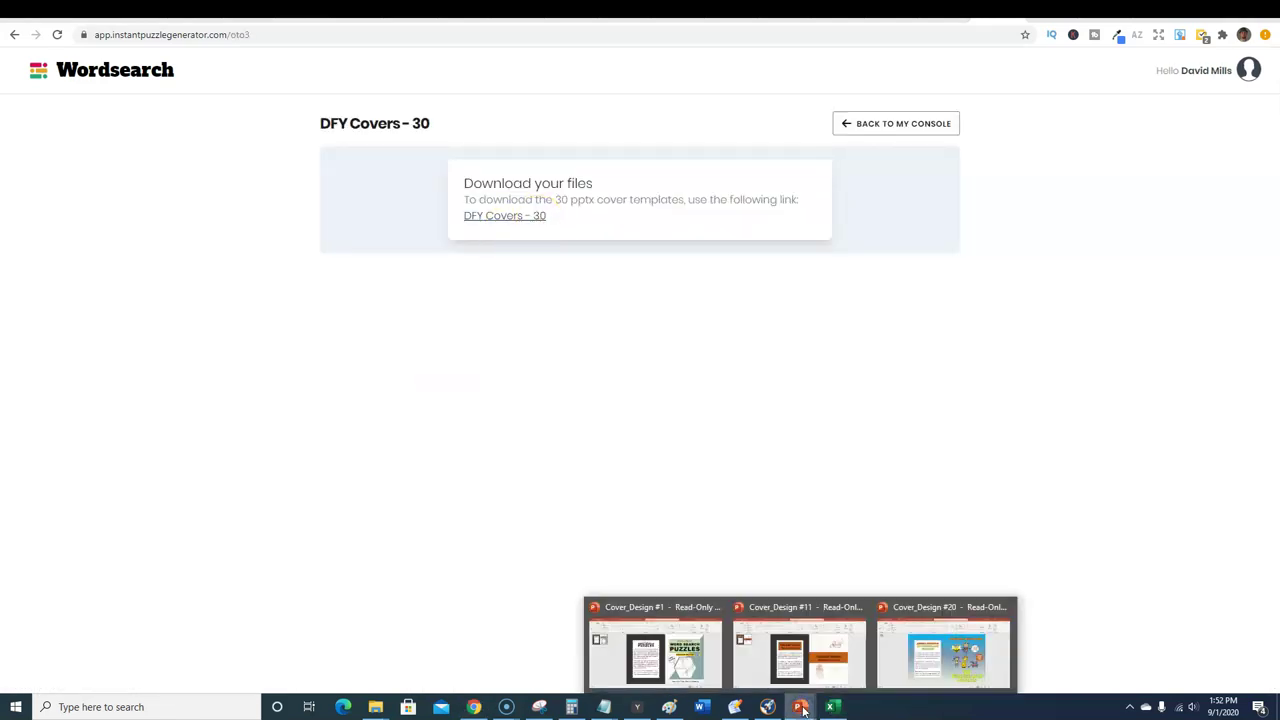
- Enlarge the Cover_Design #1 window, inspect its title and SOLUTIONS INCLUDED text, and view File > Export
click(945, 660)
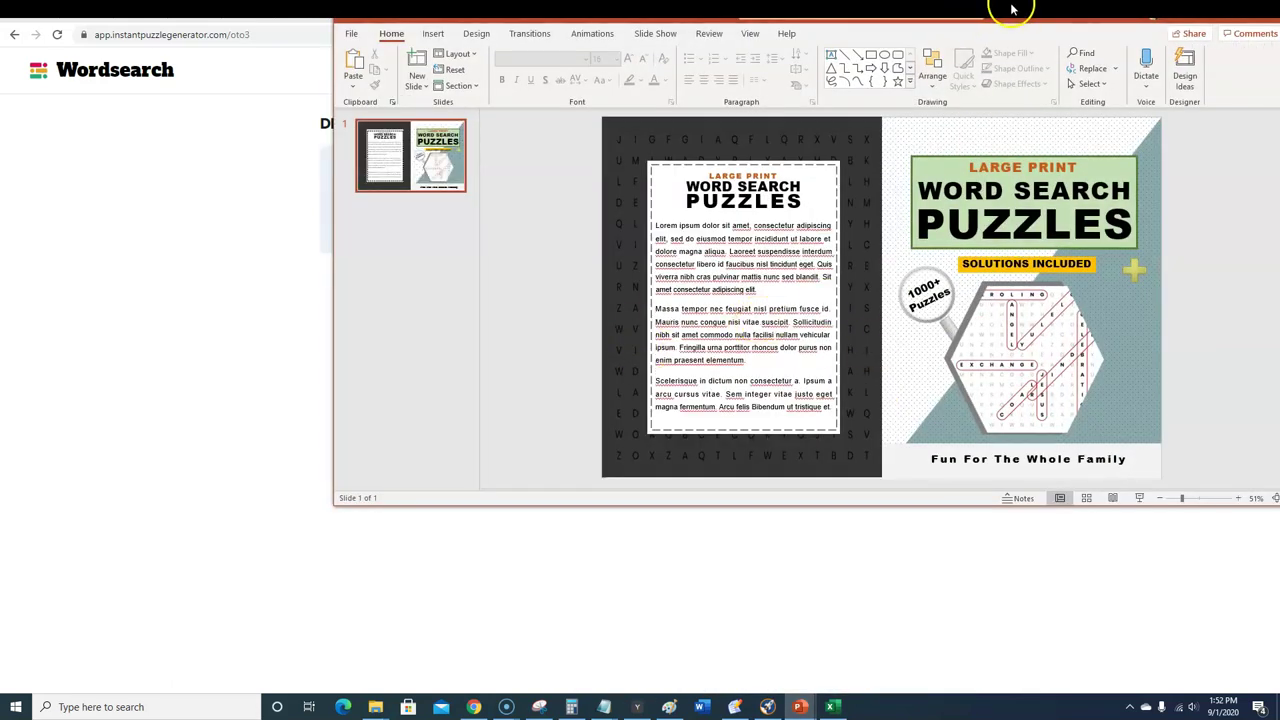
drag(1006, 9, 865, 81)
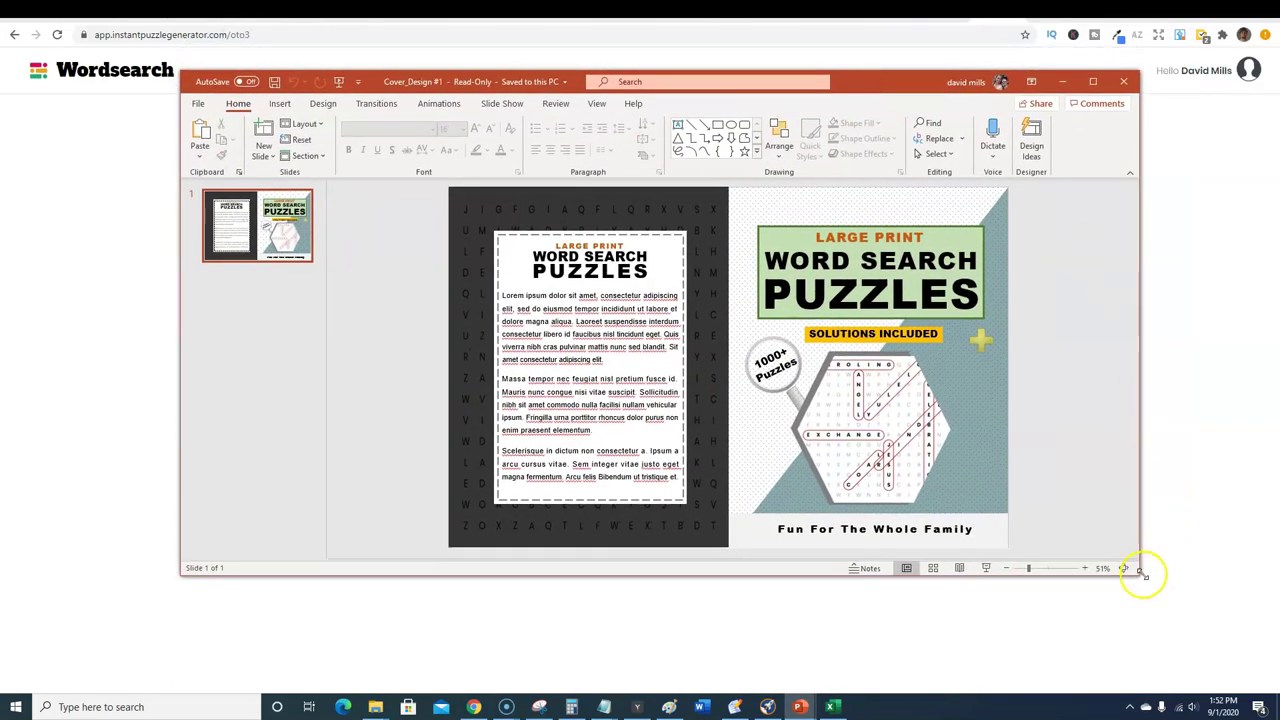
drag(1142, 574, 1185, 667)
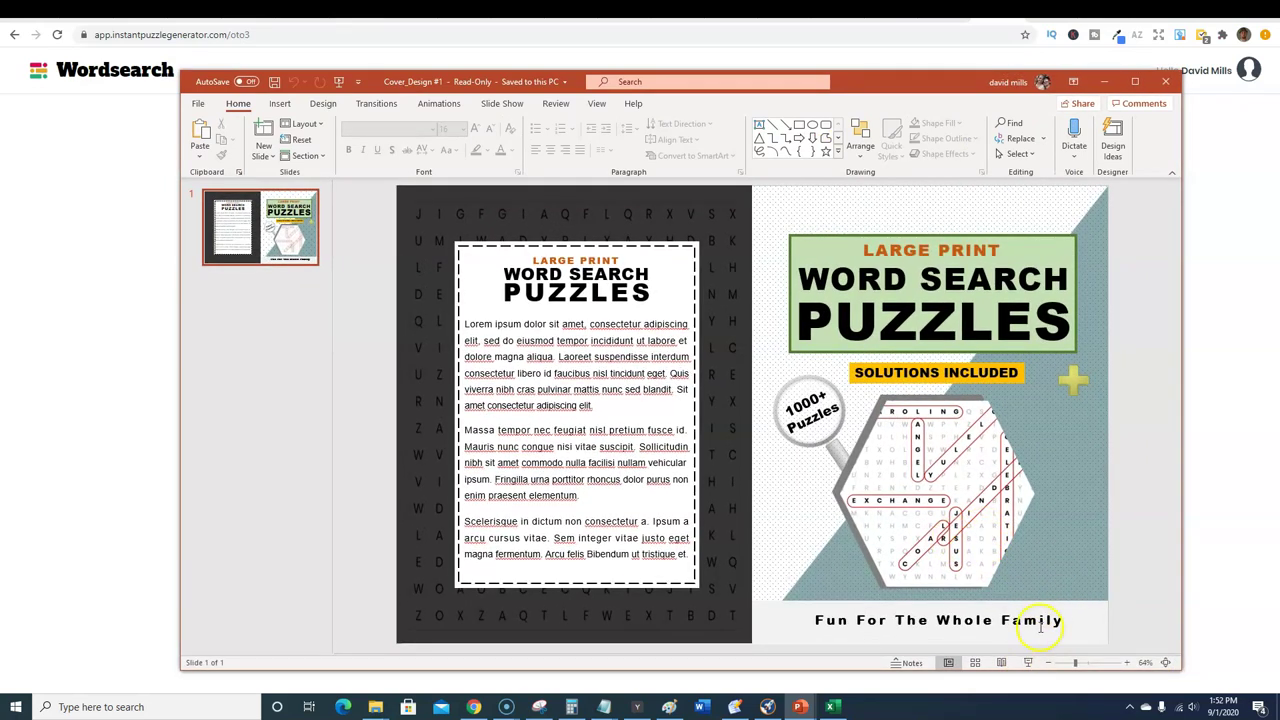
click(998, 326)
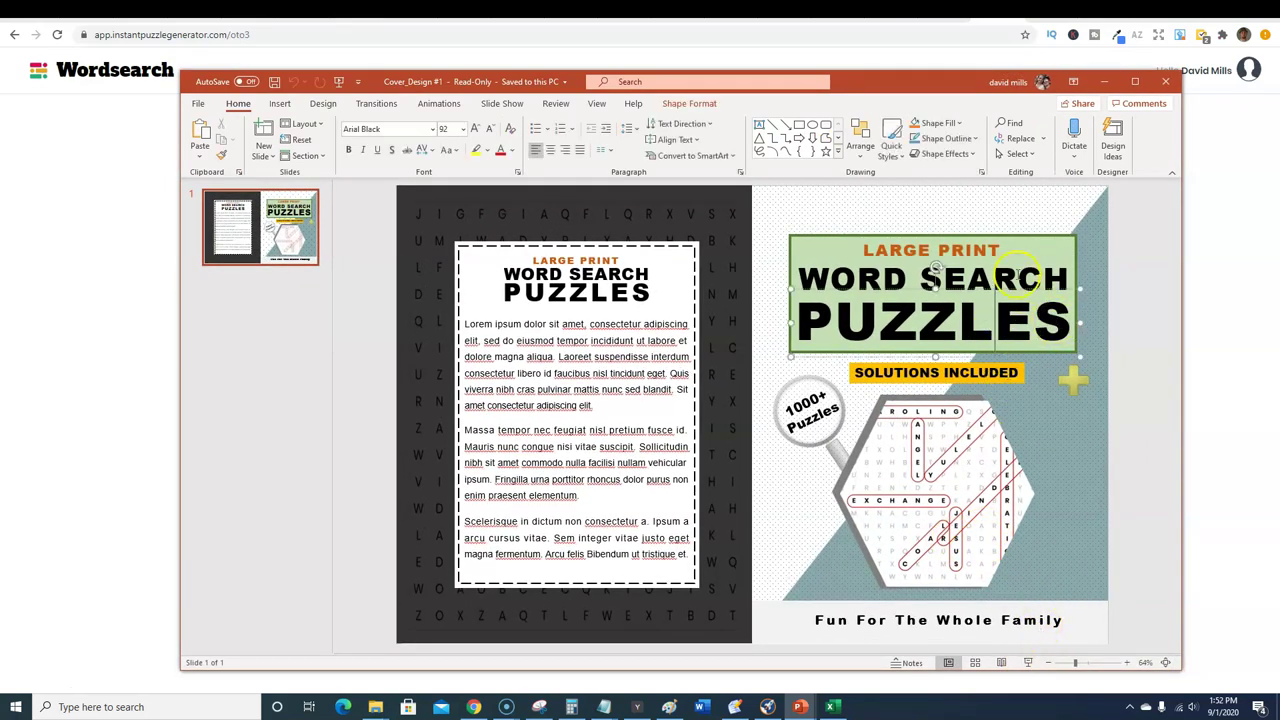
click(974, 377)
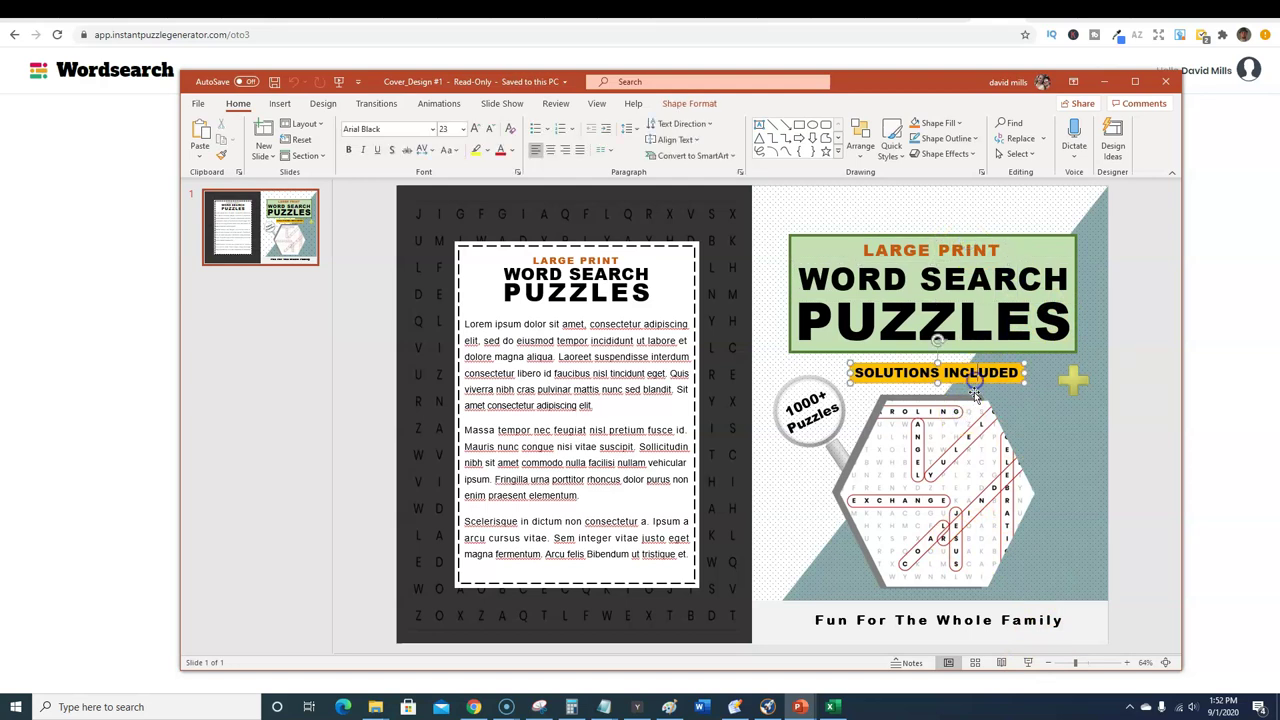
click(202, 110)
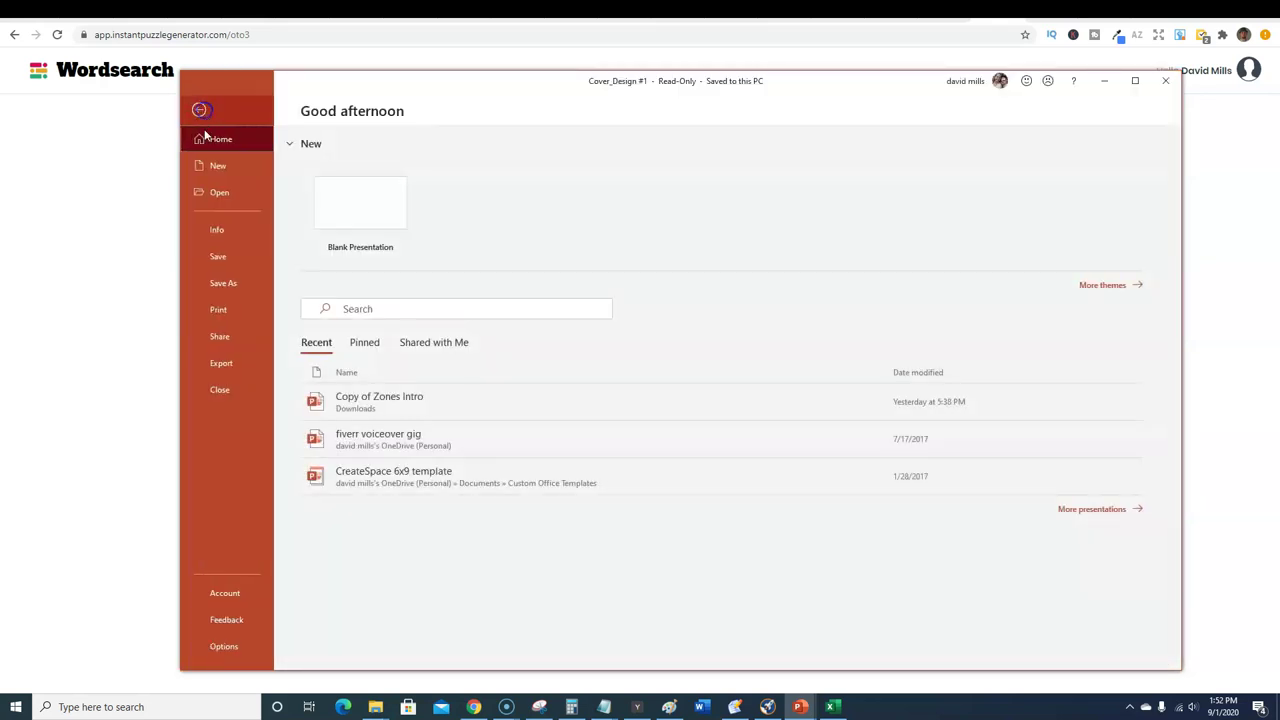
click(222, 363)
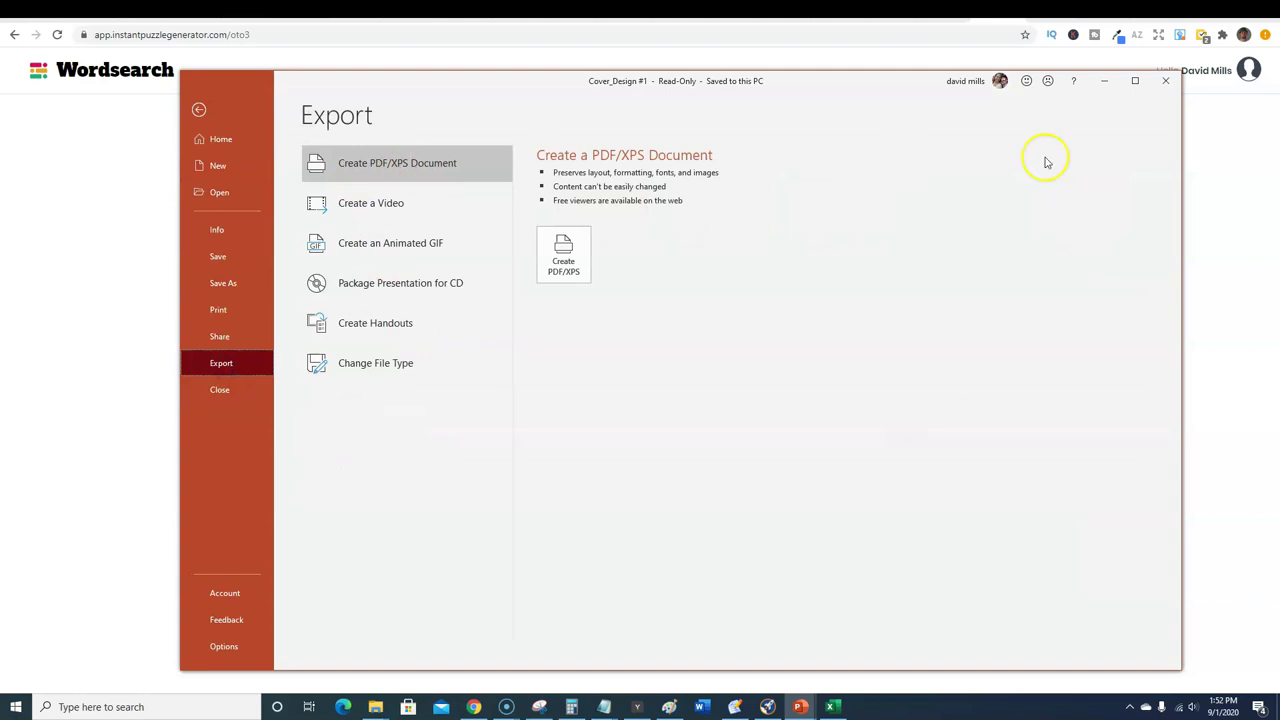
click(199, 109)
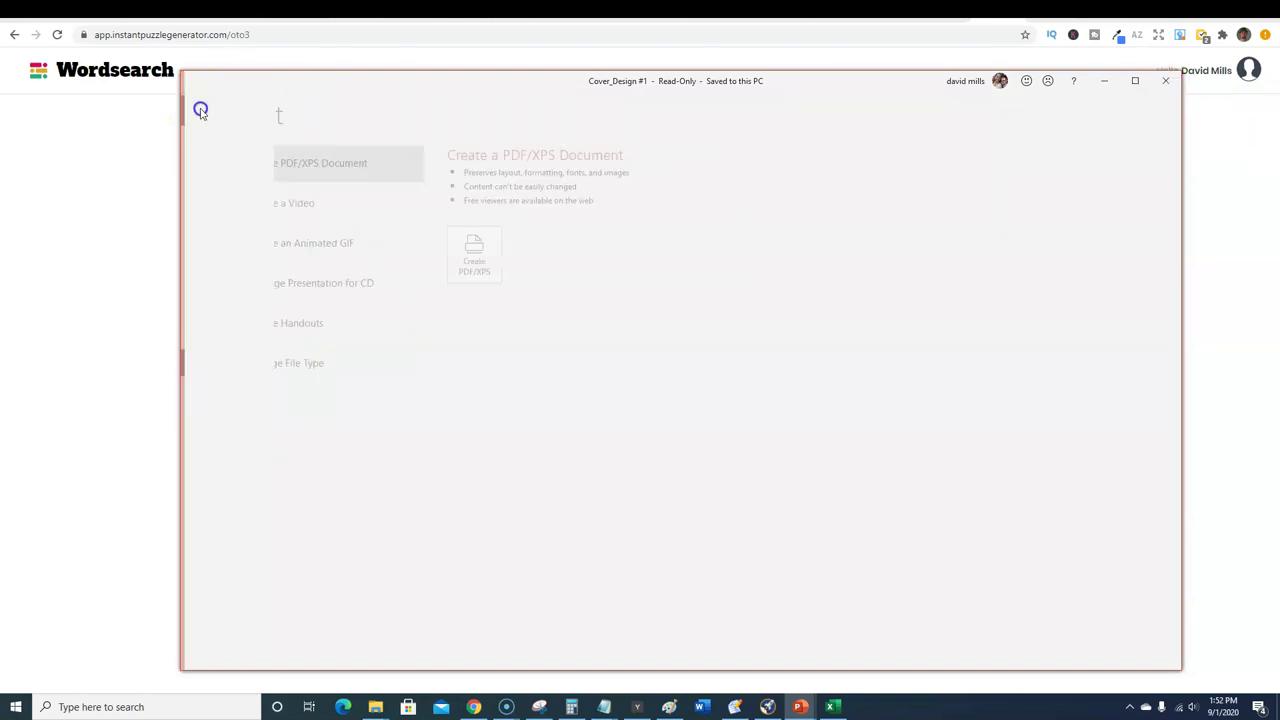
- Bring the Natural History cover into view and inspect its dinosaur, jellyfish and banner elements
mouse_move(800, 706)
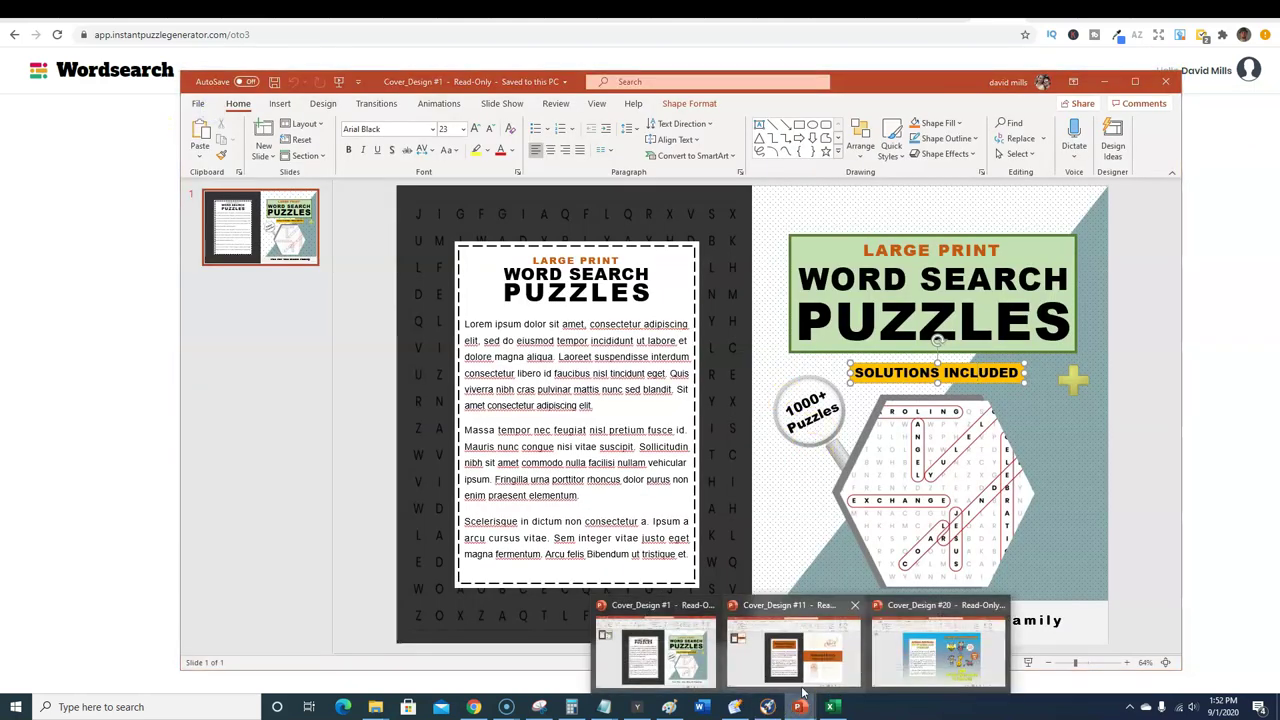
click(806, 655)
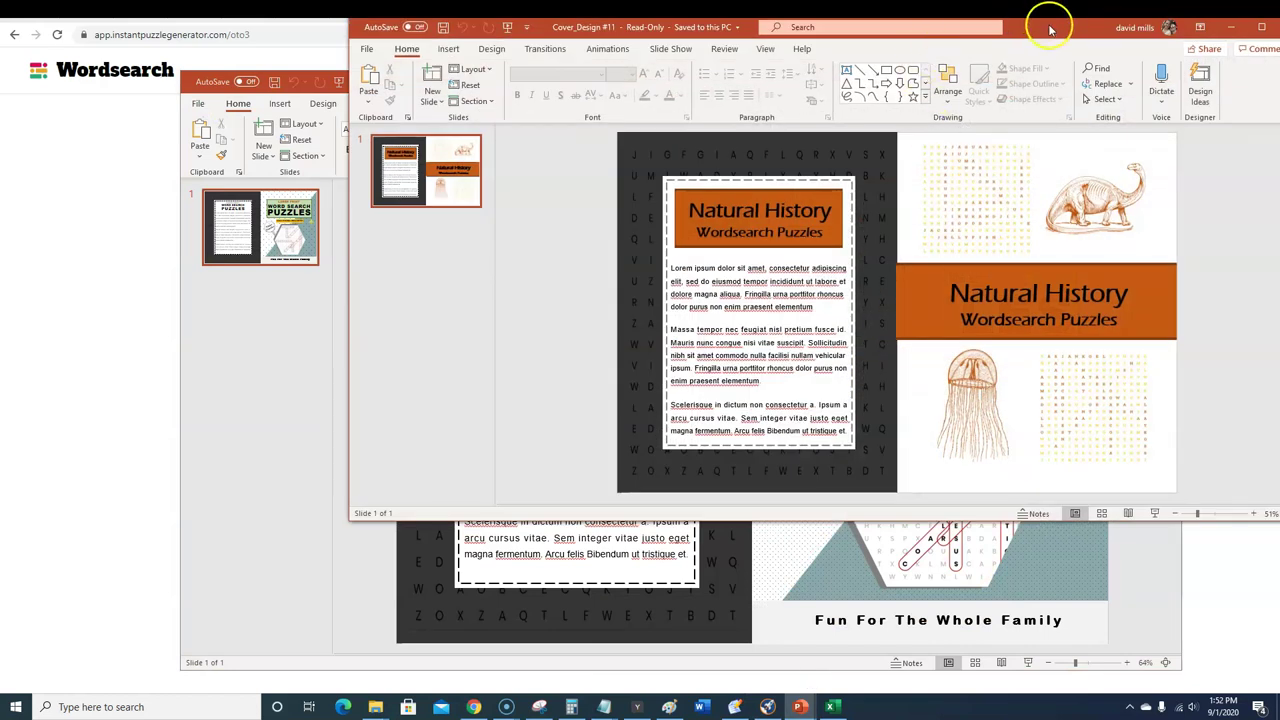
drag(1050, 30, 943, 114)
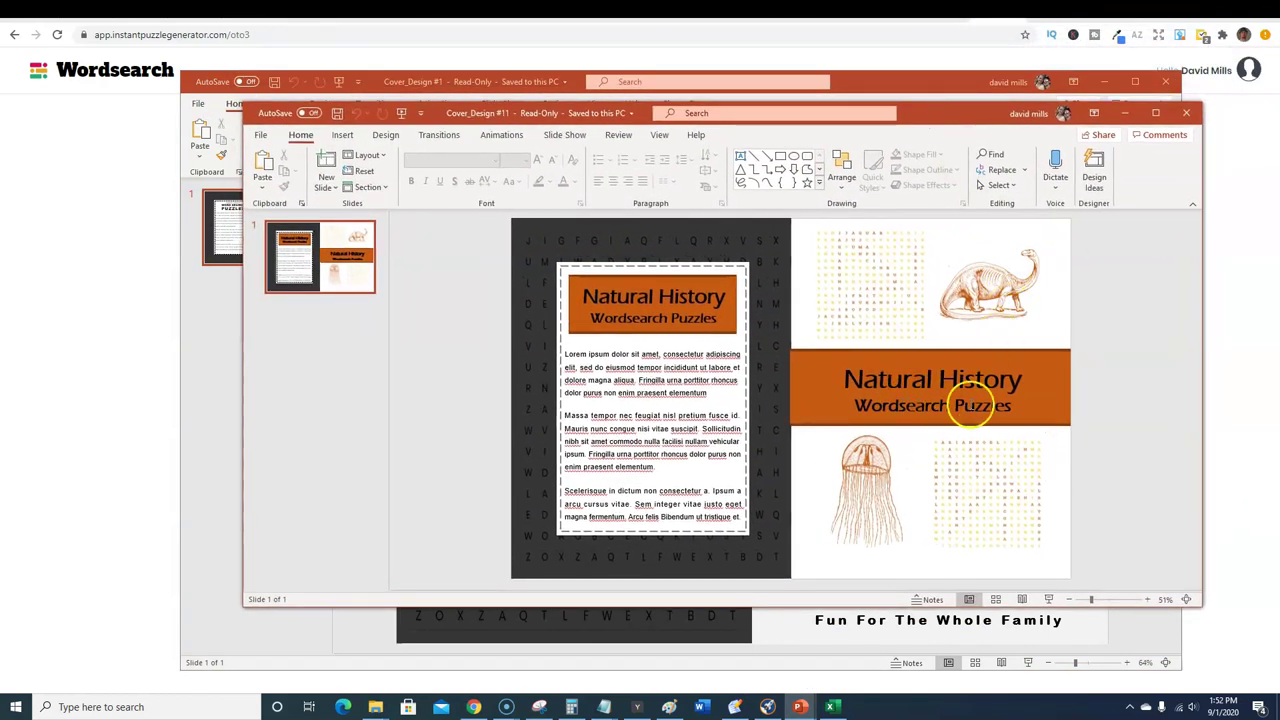
click(1000, 311)
click(880, 482)
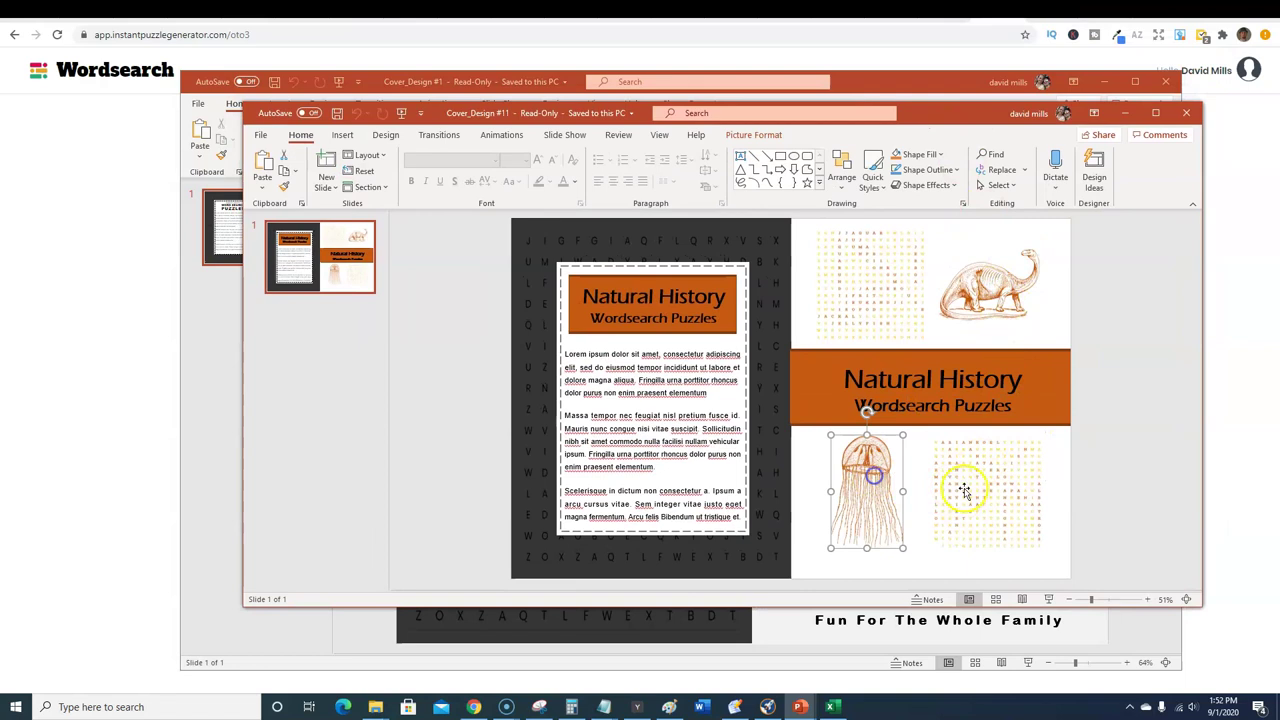
click(975, 397)
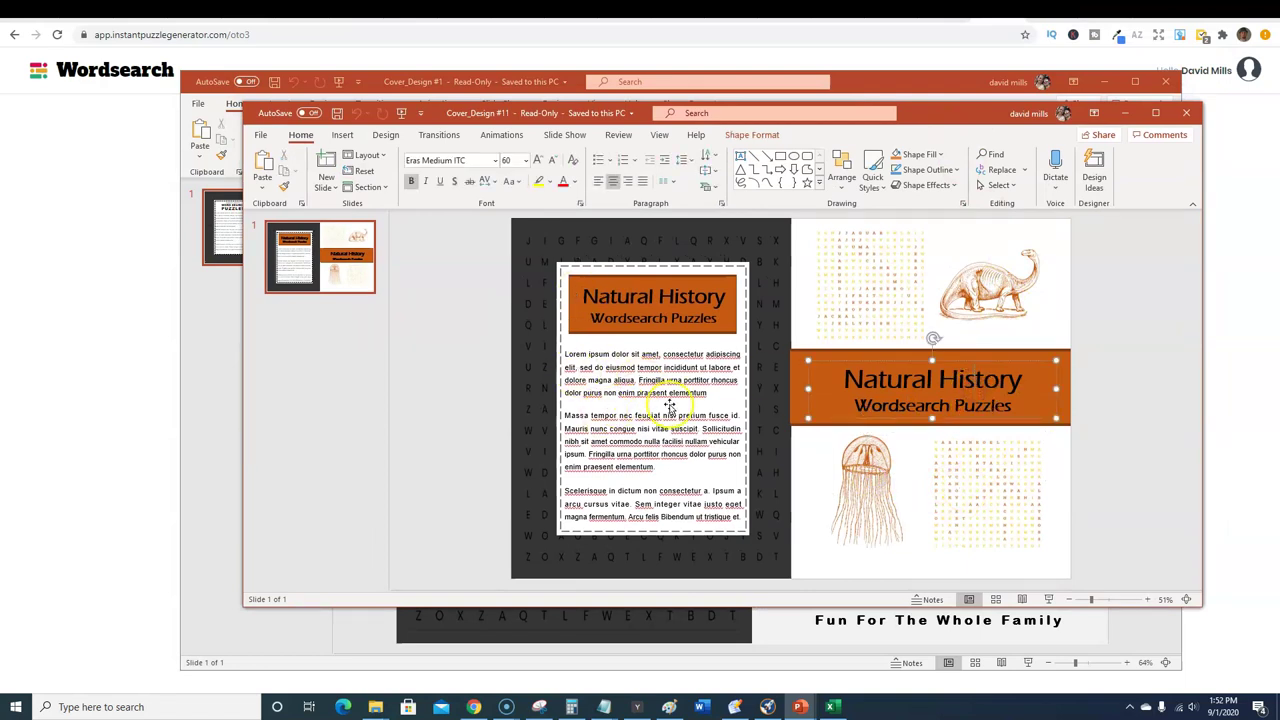
- Bring Cover_Design #20's Animal Kingdom cover forward and select its back-cover blurb
mouse_move(810, 710)
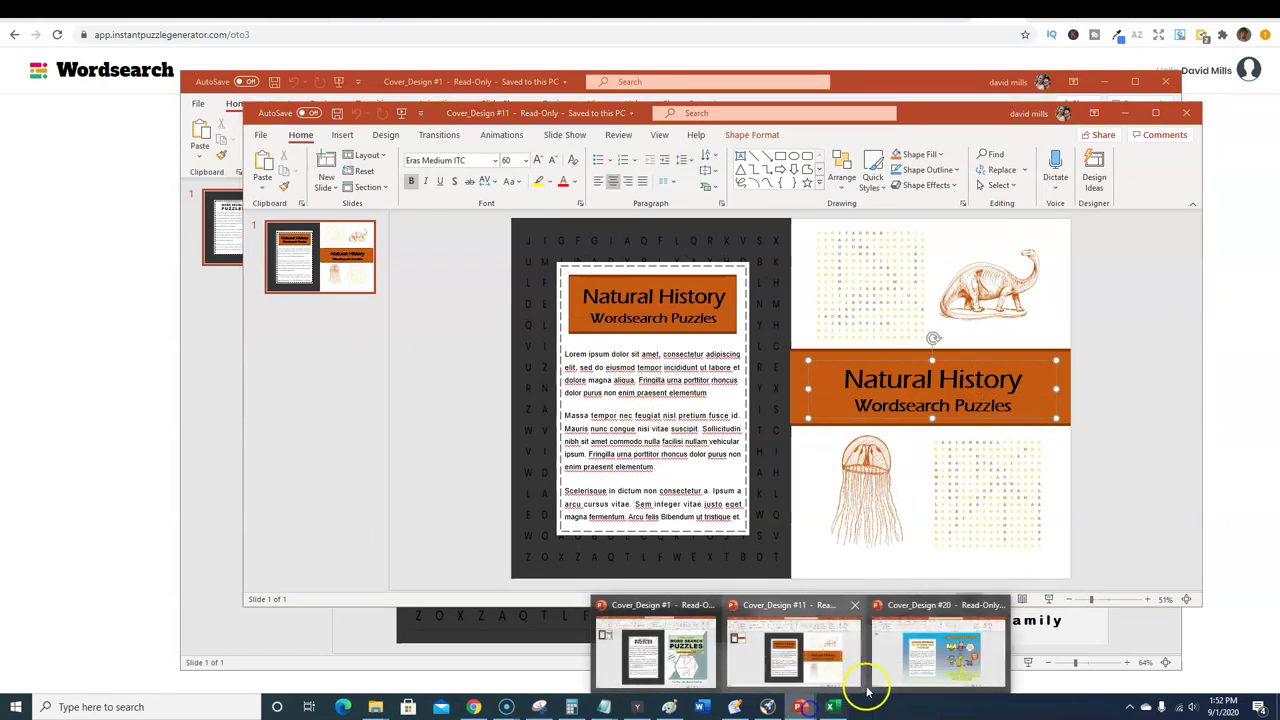
click(934, 667)
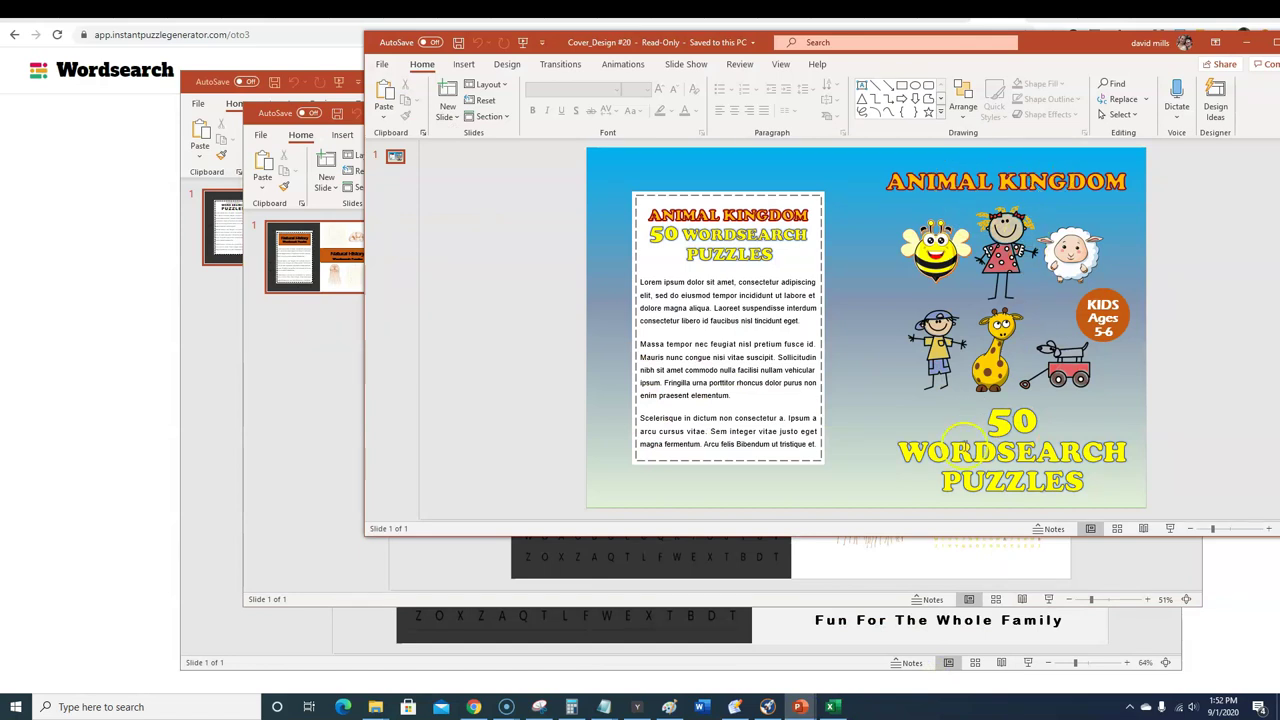
click(762, 334)
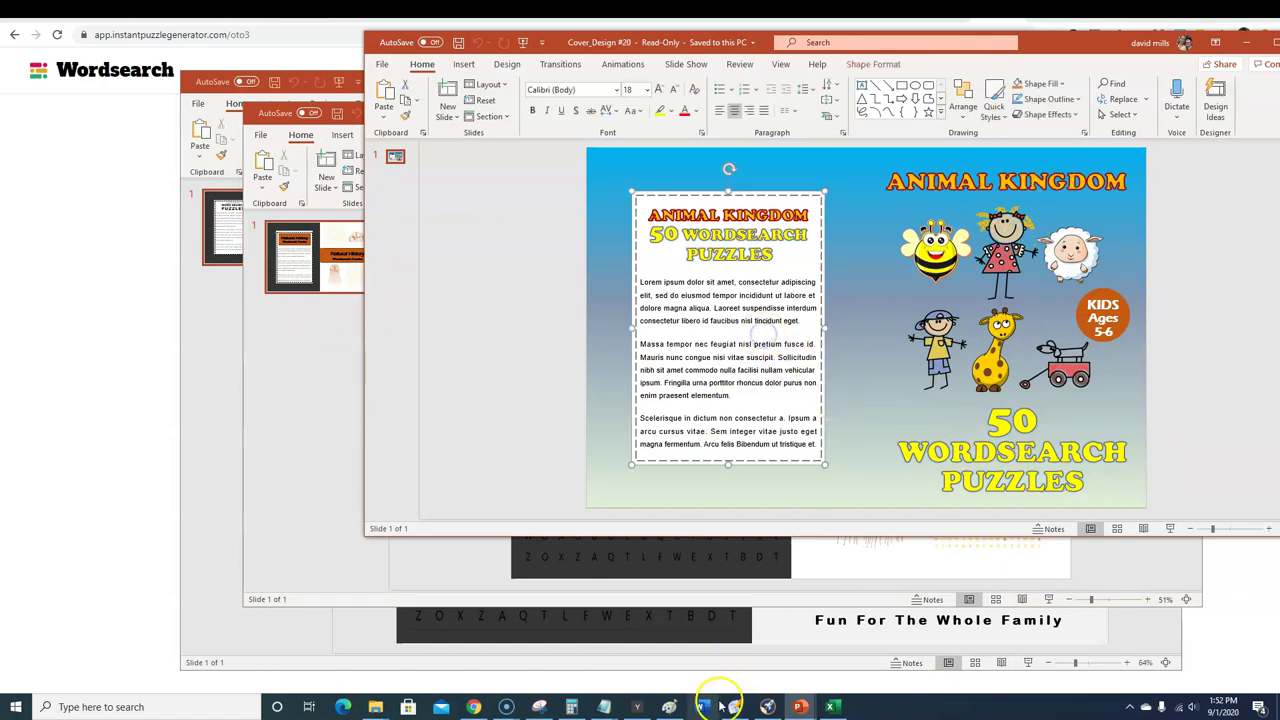
- Move from the Cover_Design #20 folder to Cover_Design #30 and preview its JPG cover in Photos
mouse_move(377, 712)
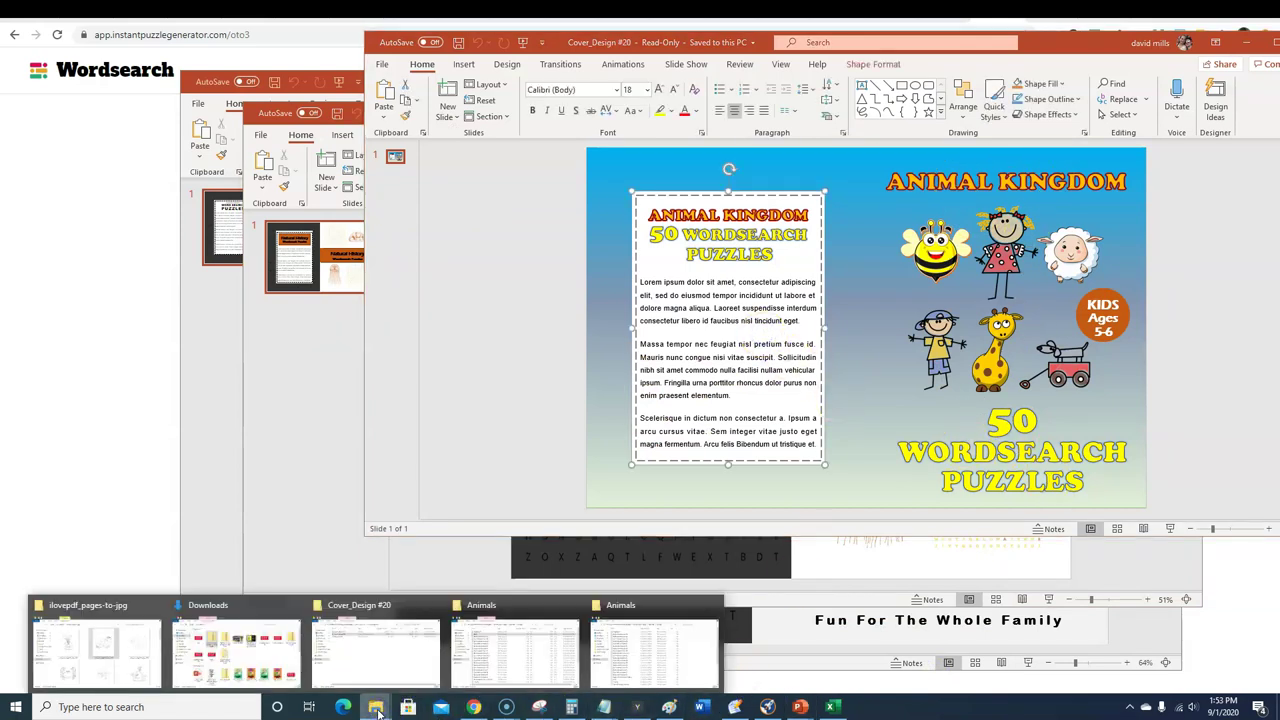
click(400, 660)
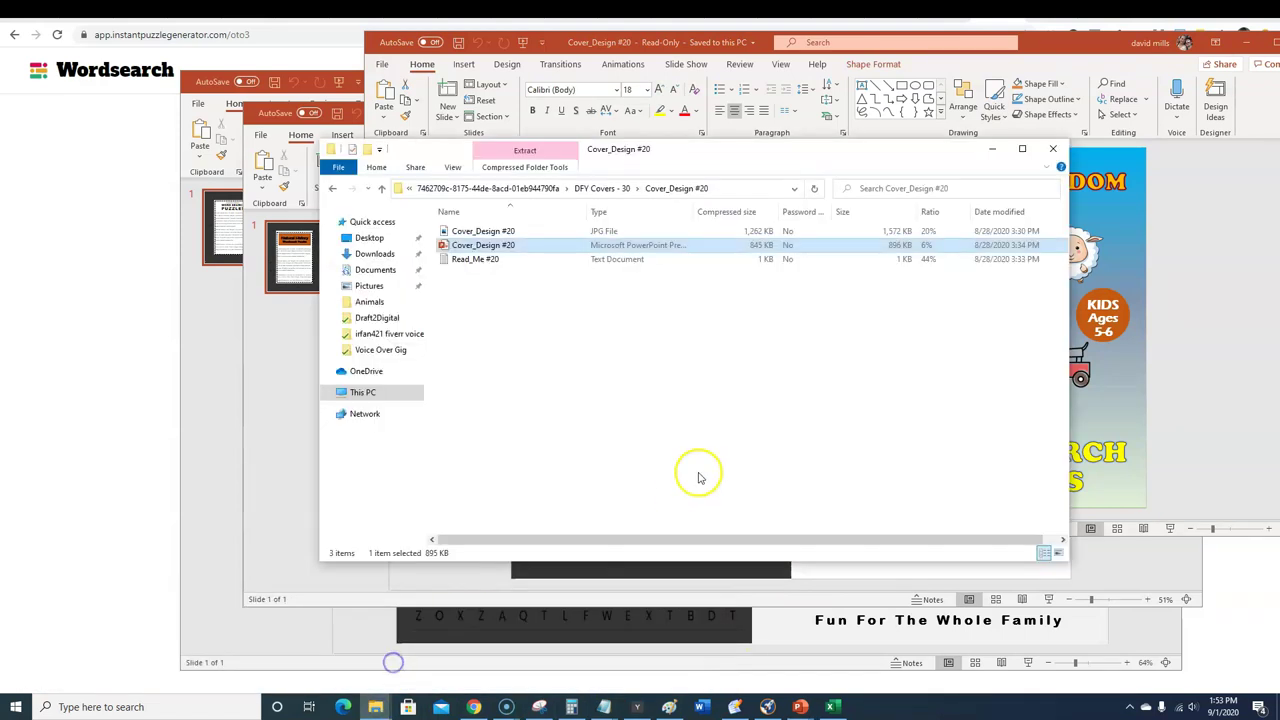
click(602, 188)
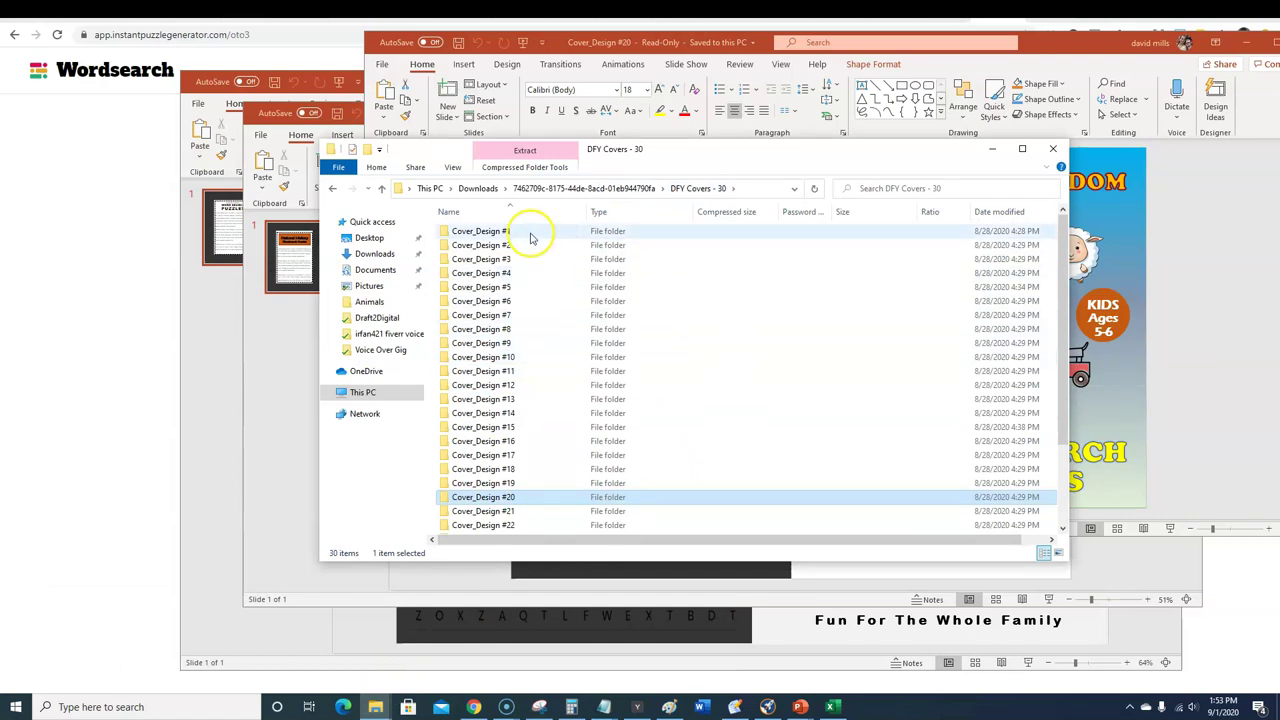
scroll(548, 490, down, 3)
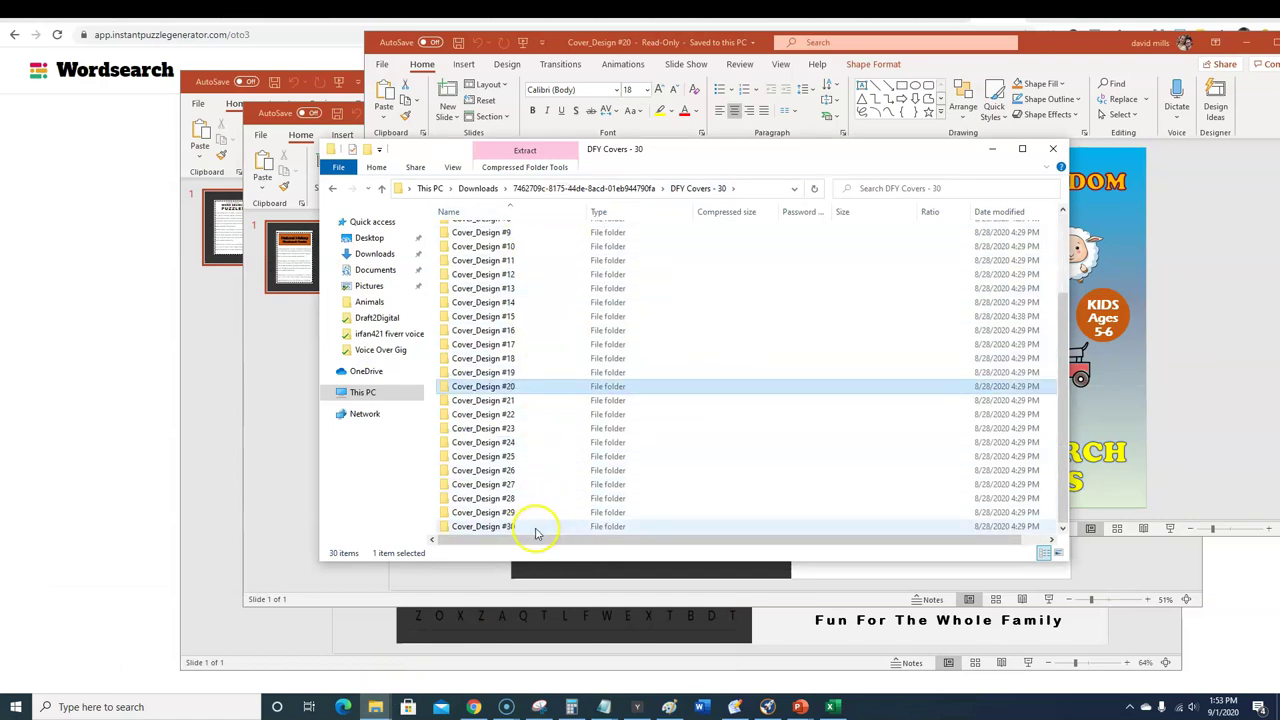
double_click(532, 527)
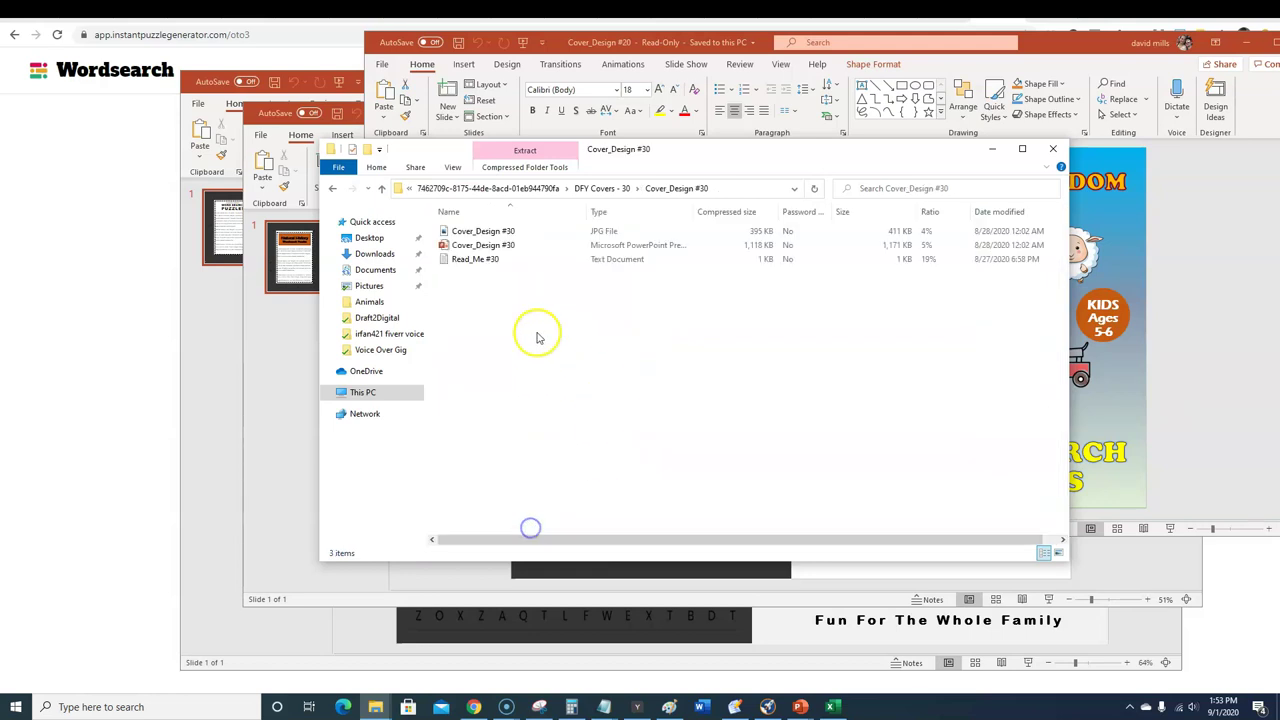
double_click(490, 231)
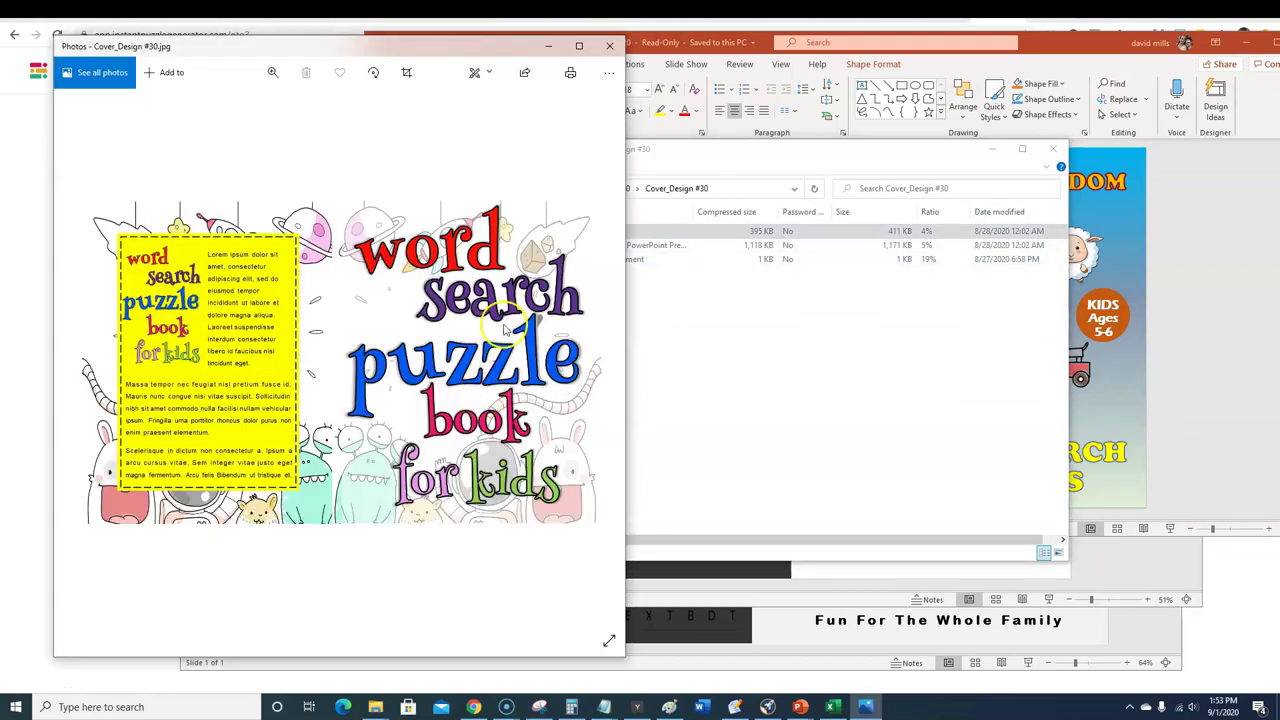
mouse_move(625, 296)
mouse_down()
mouse_move(711, 320)
mouse_move(877, 320)
mouse_move(626, 320)
mouse_up()
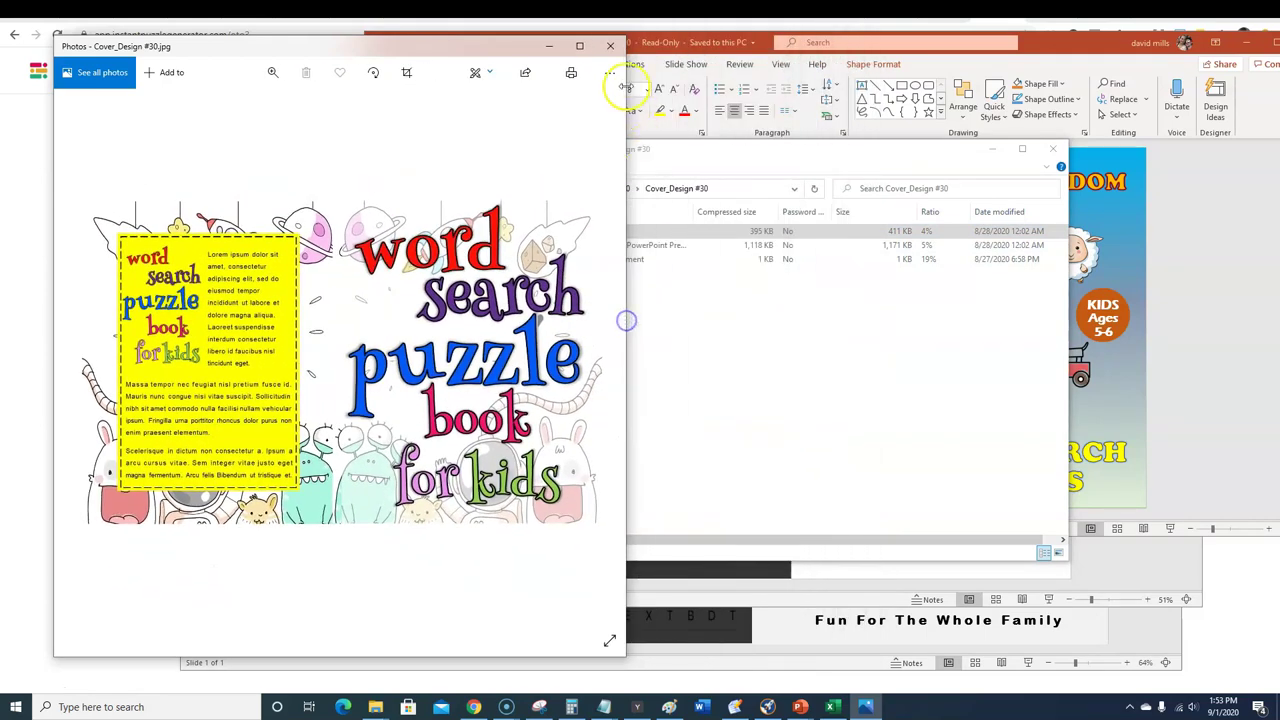
- Open Cover_Design #30.pptx, check its title text fonts, and bring the #20 window forward
click(613, 46)
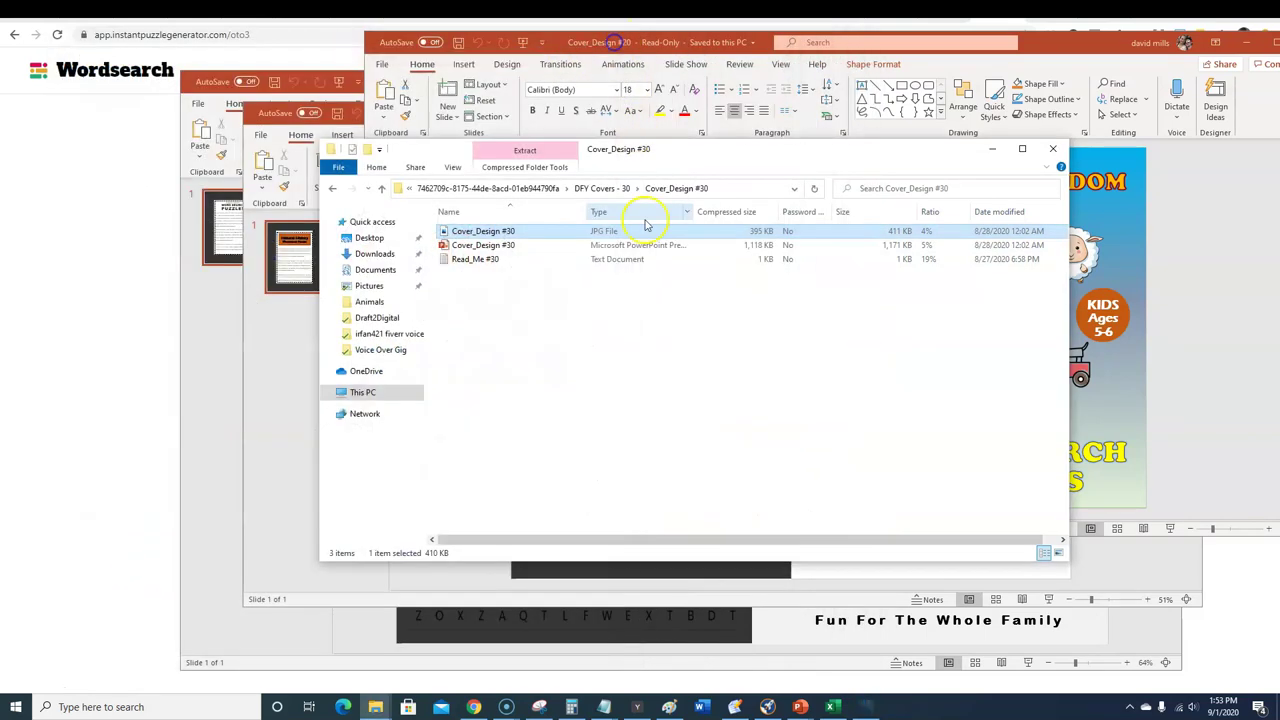
click(488, 246)
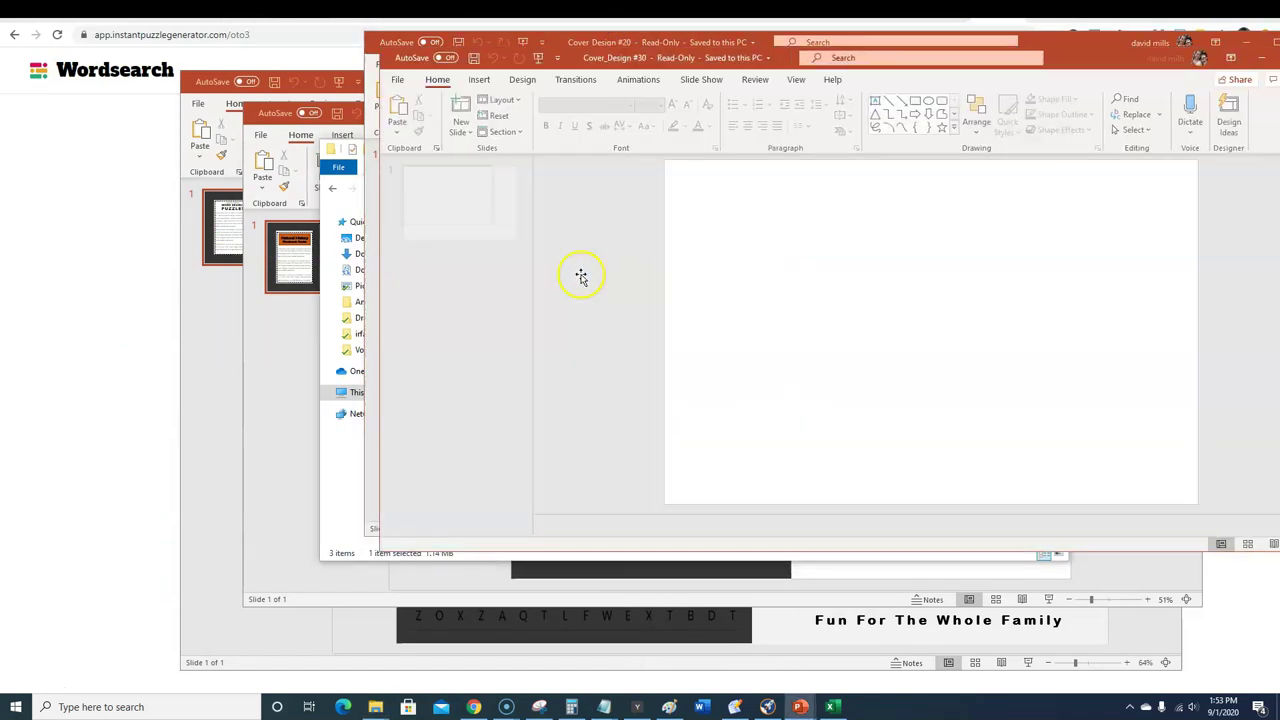
click(1005, 378)
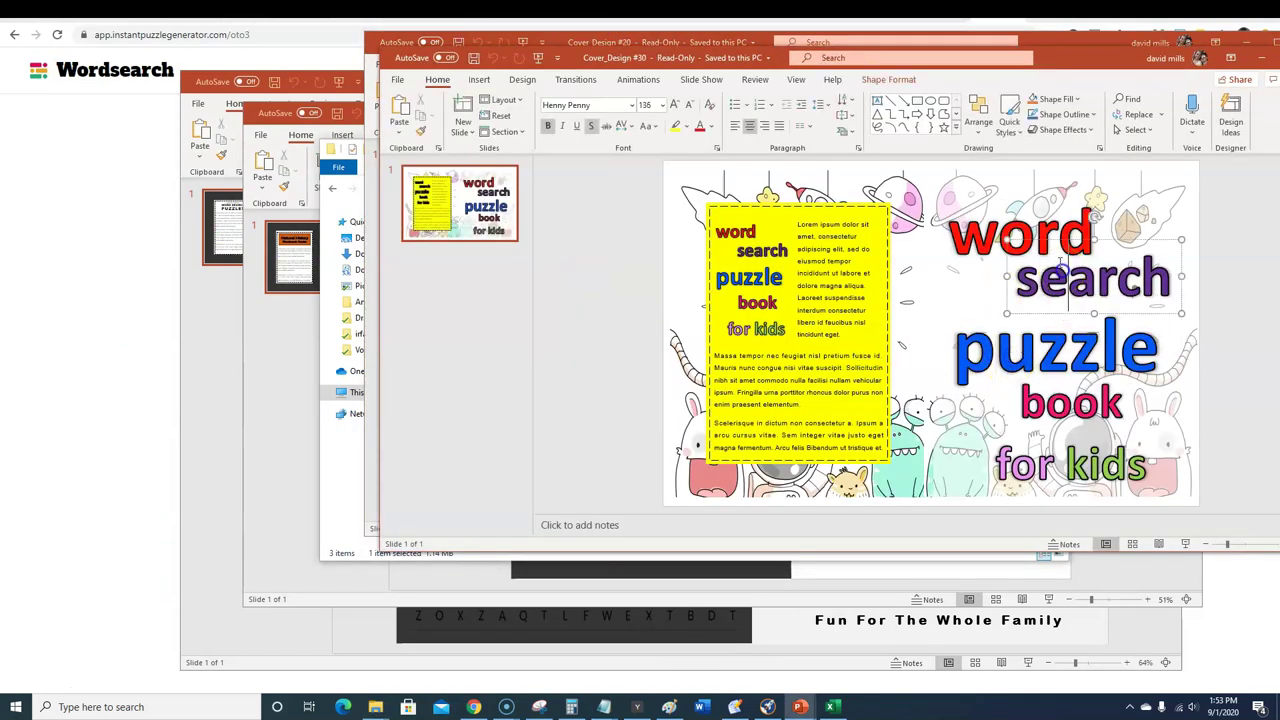
click(1033, 231)
drag(1100, 52, 1052, 113)
drag(1186, 40, 922, 109)
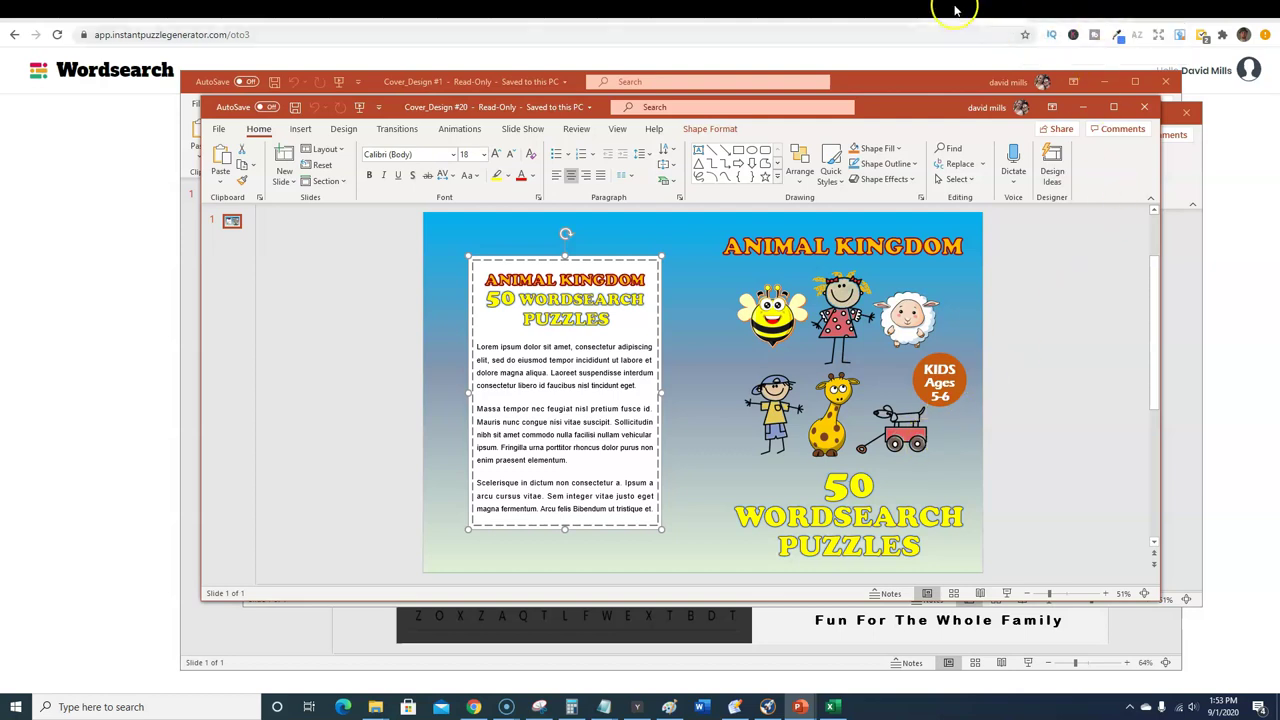
- In Publisher Rocket, flip between the kids puzzle books, kids word search and kids word search animals keyword tabs
click(766, 707)
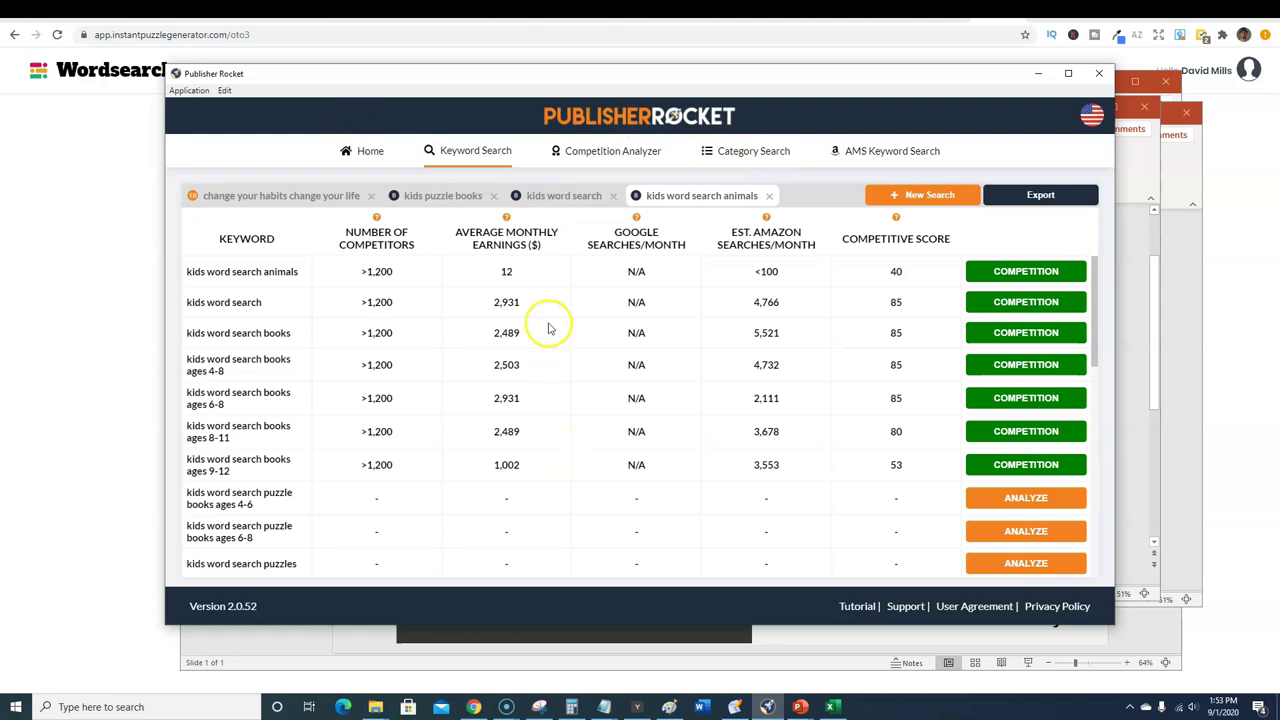
click(450, 197)
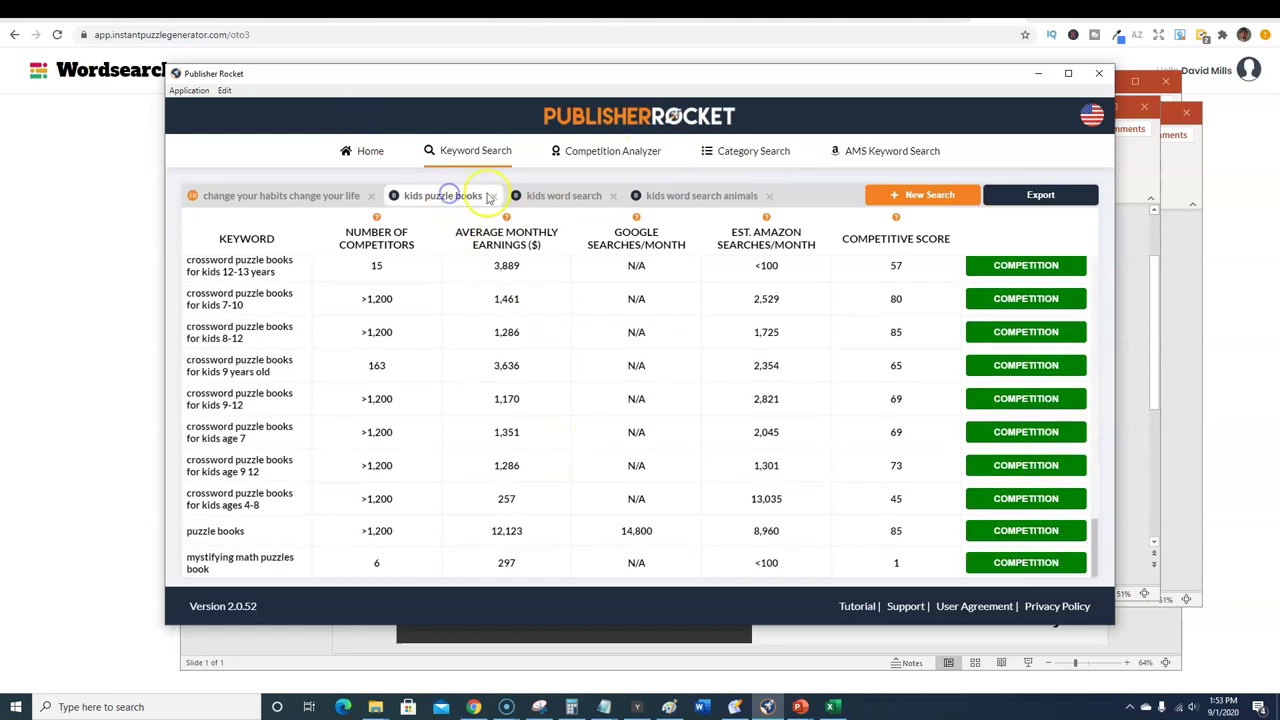
click(560, 196)
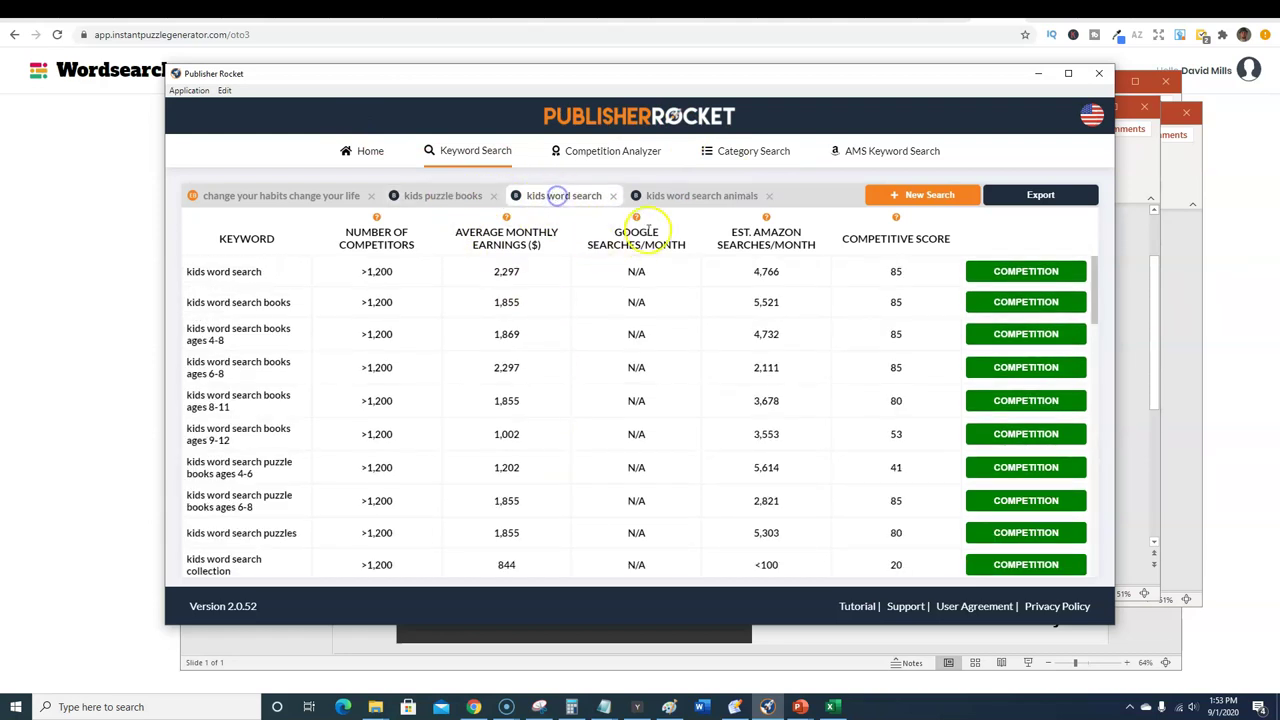
click(691, 200)
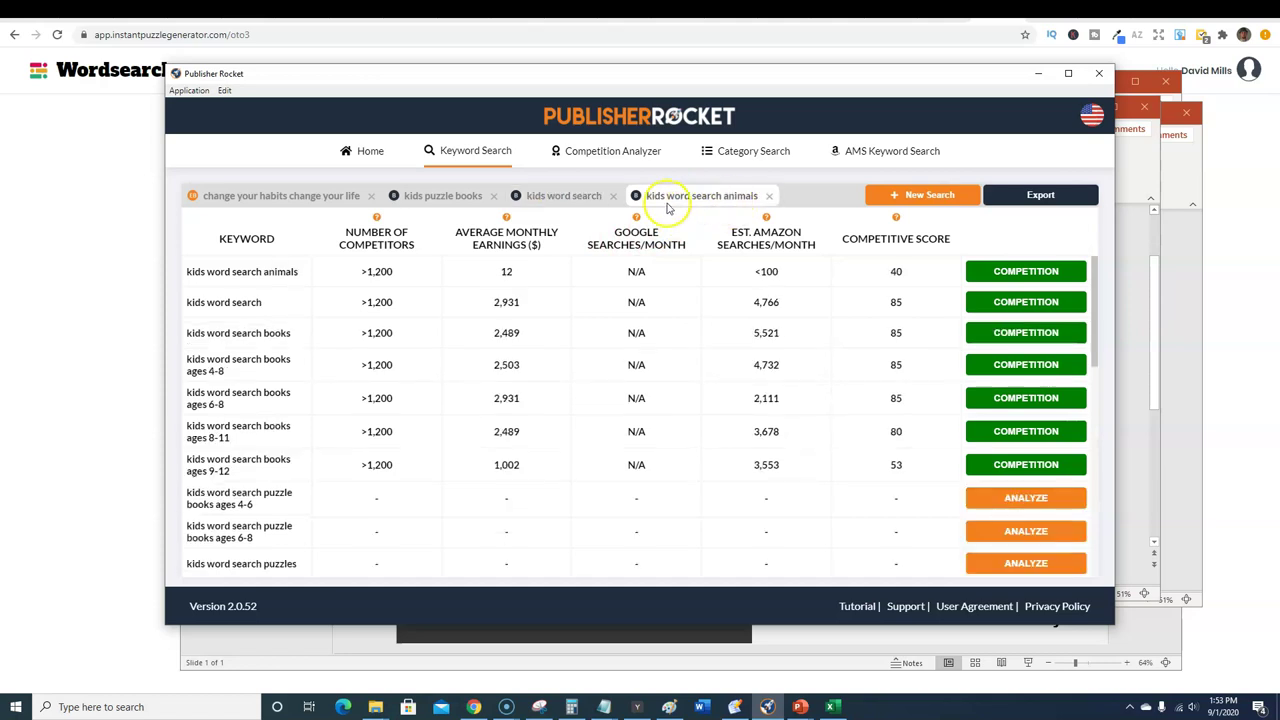
click(472, 202)
- Scan the kids puzzle books keyword table, then return to Chrome's Amazon results for 'crossword puzzle books for kids 12-13 years'
scroll(445, 385, up, 10)
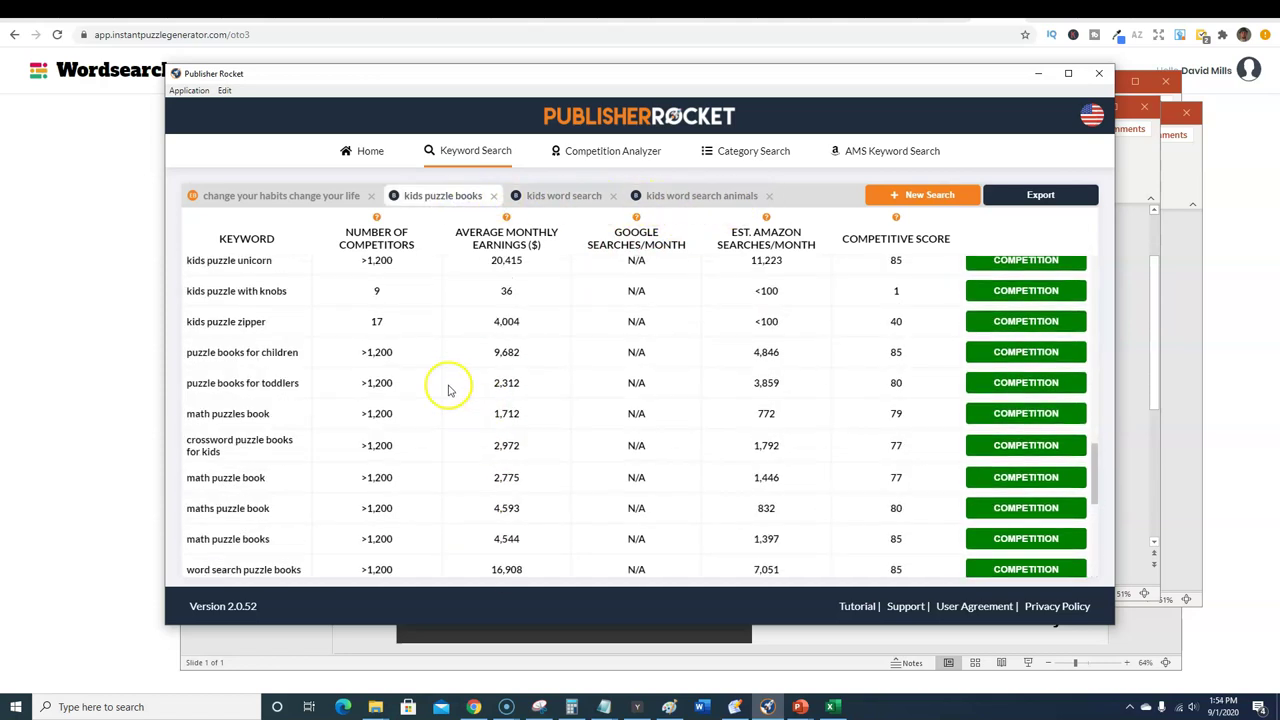
scroll(600, 375, down, 6)
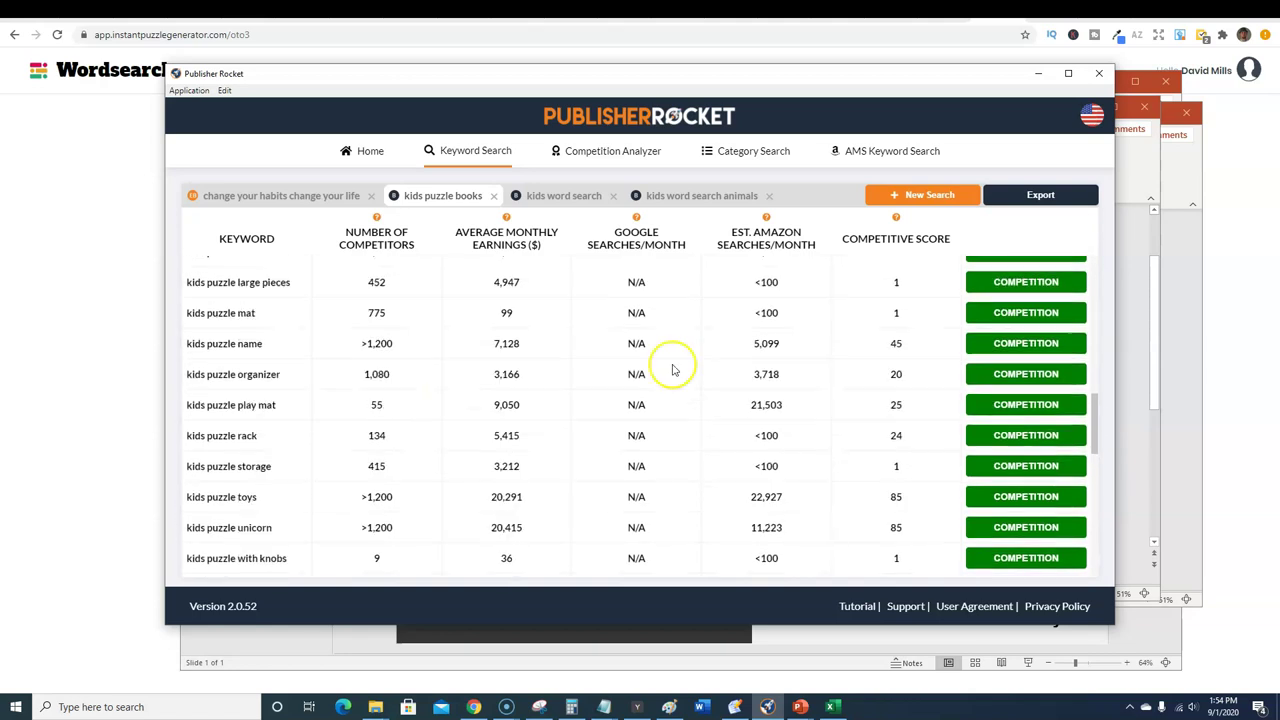
scroll(865, 400, up, 8)
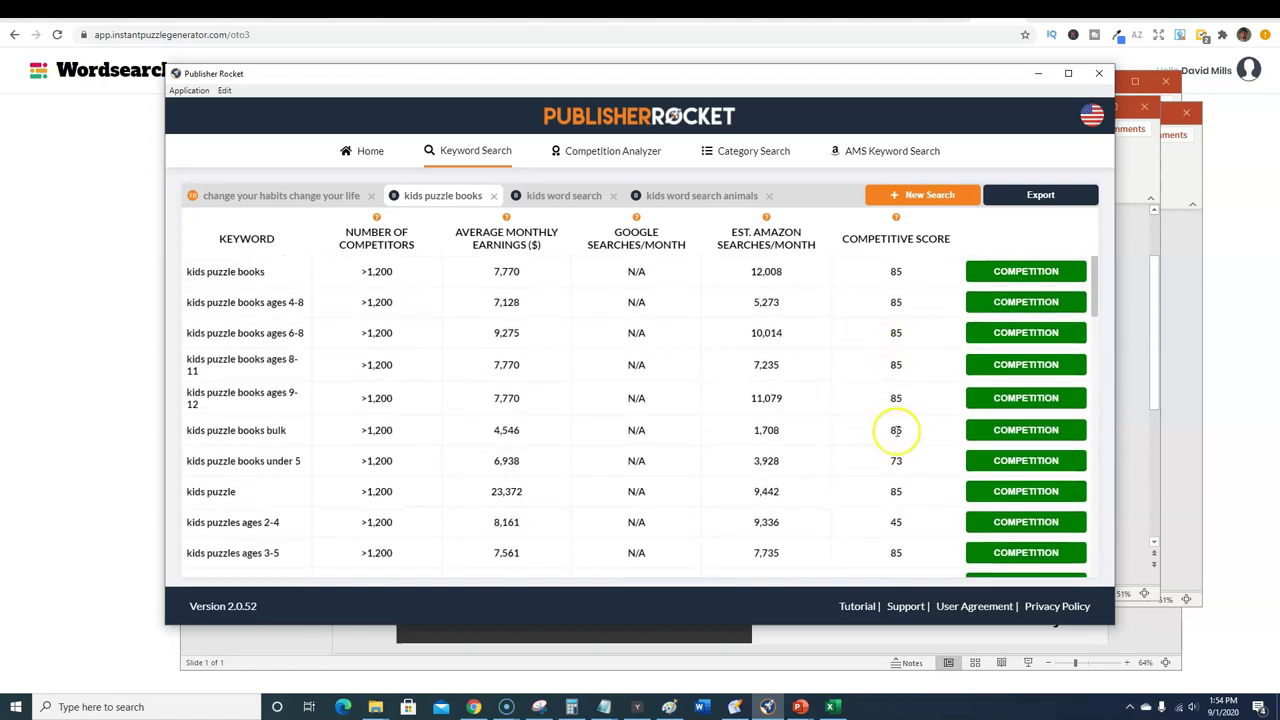
scroll(908, 405, down, 8)
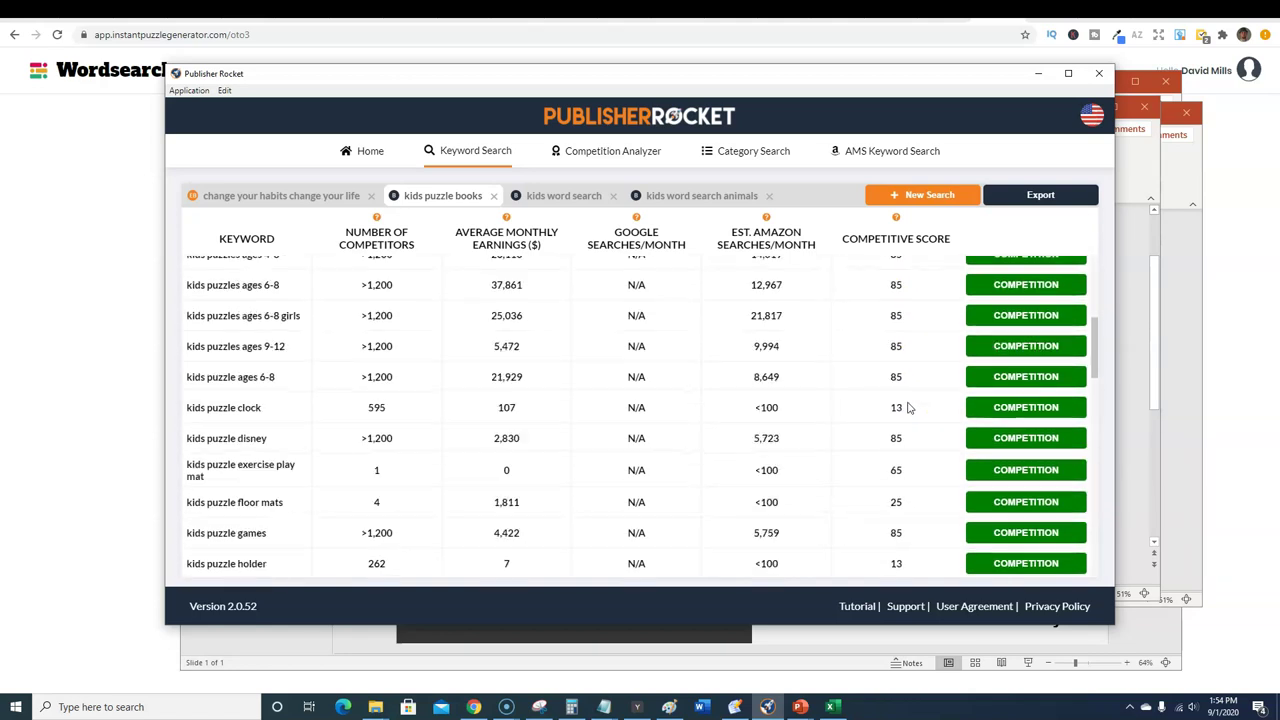
scroll(910, 392, up, 3)
scroll(900, 390, up, 3)
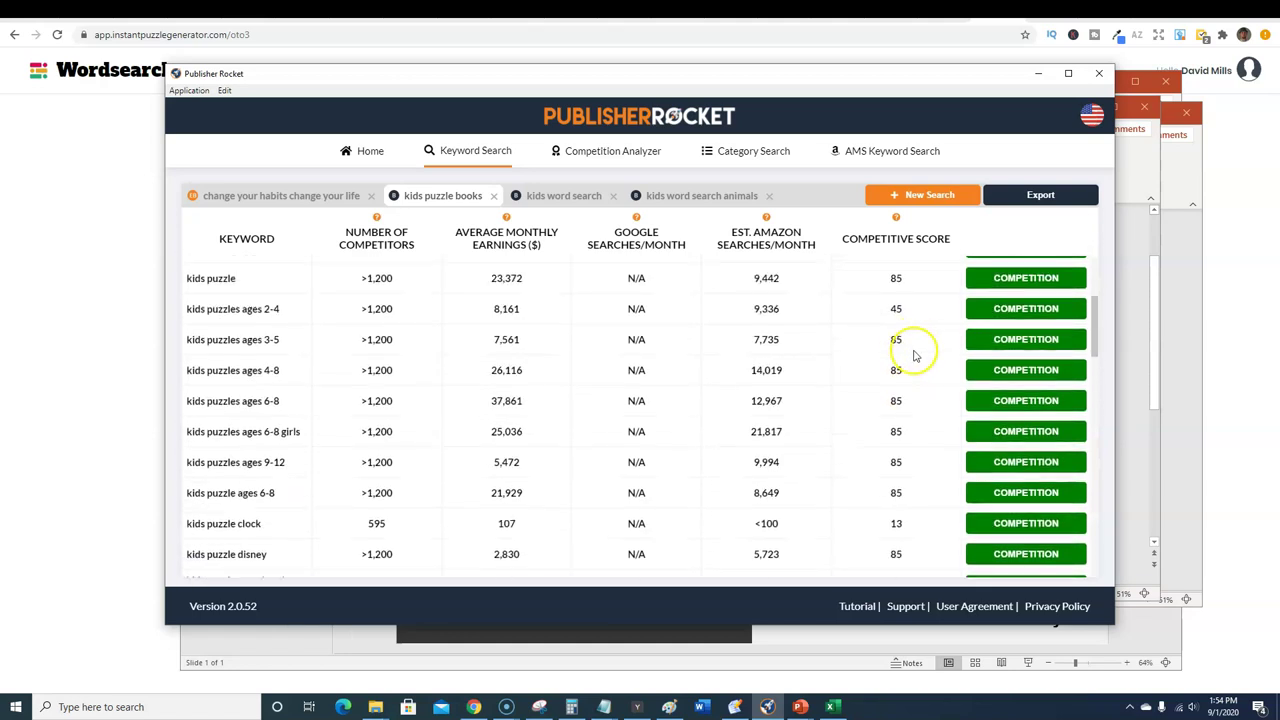
scroll(847, 485, down, 15)
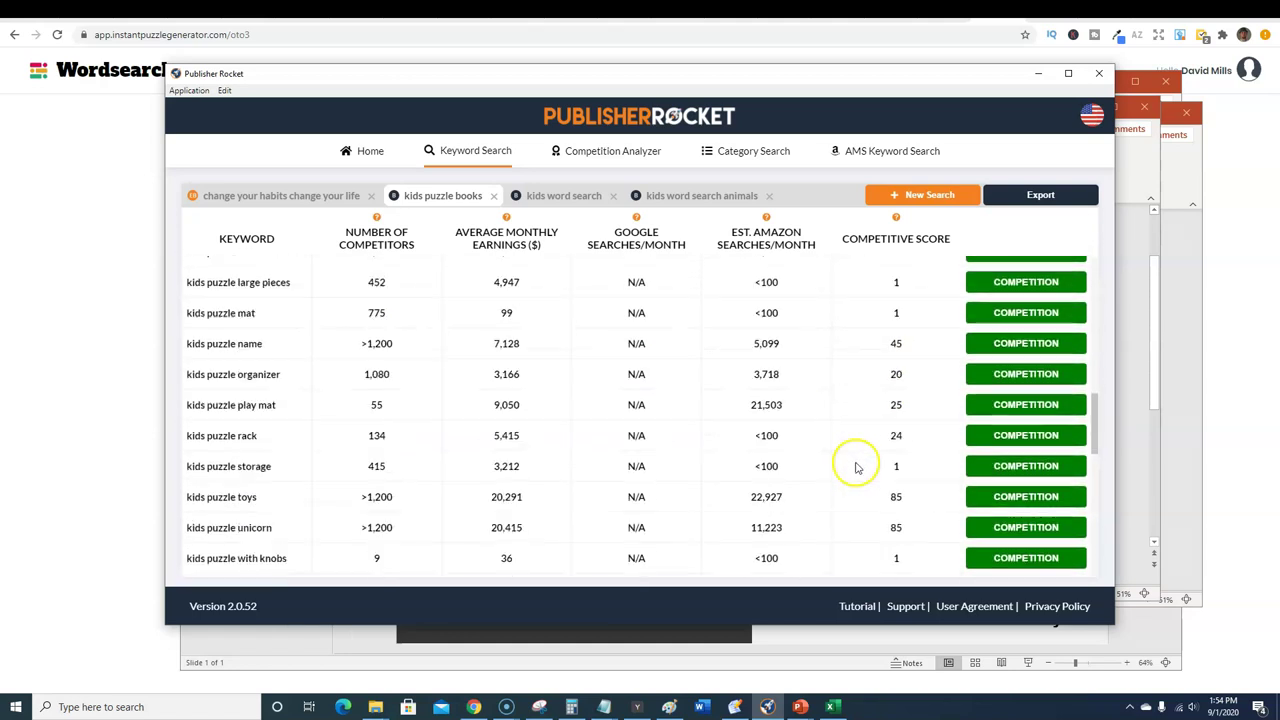
click(110, 228)
click(935, 14)
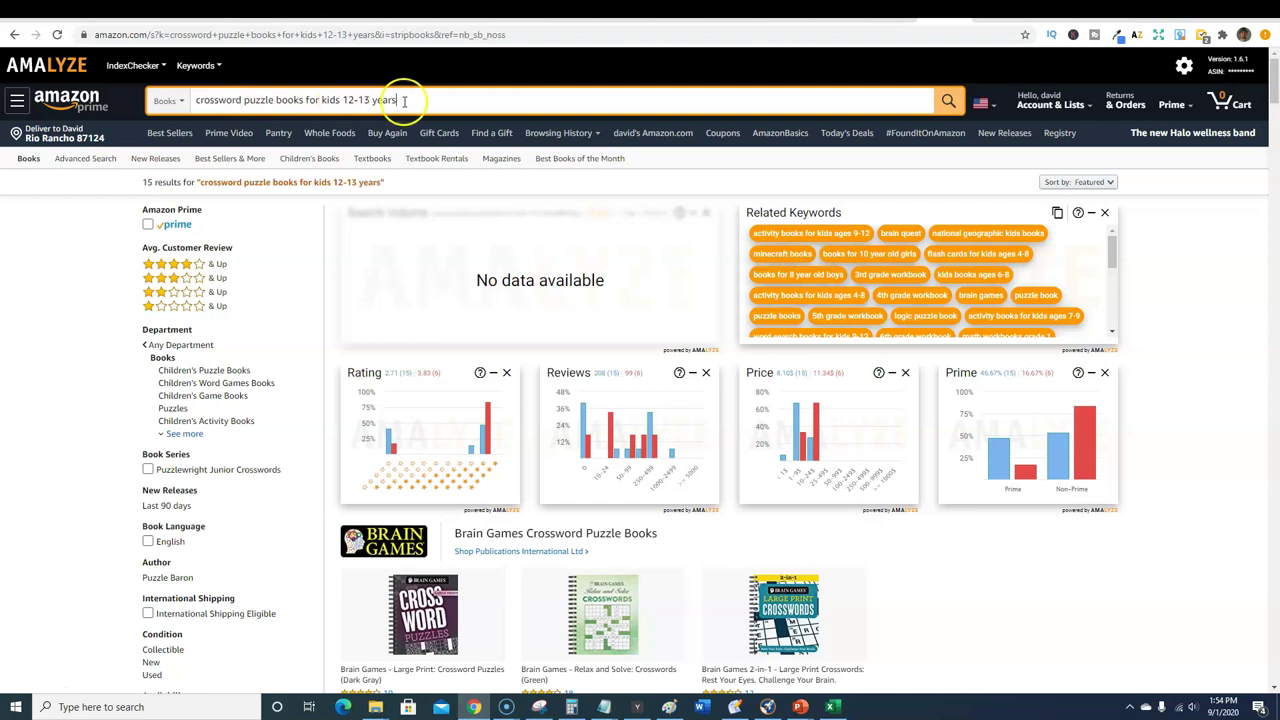
drag(404, 100, 182, 102)
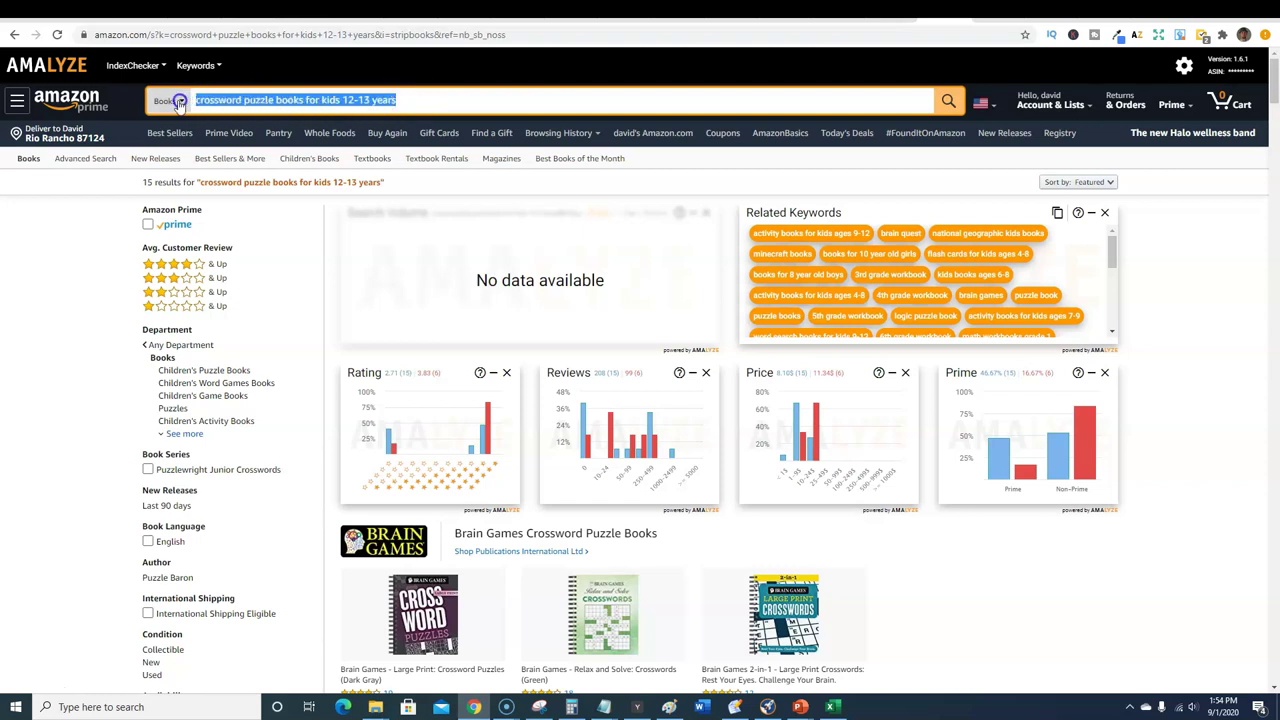
click(88, 195)
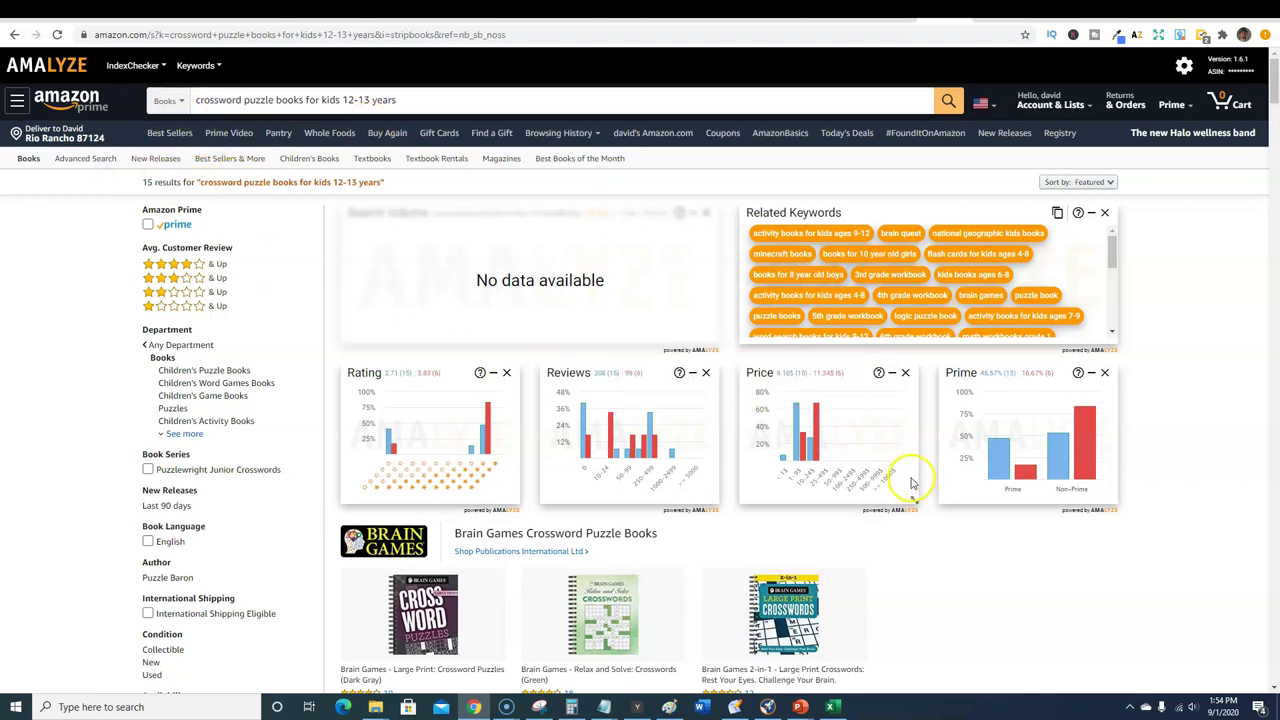
scroll(886, 500, down, 6)
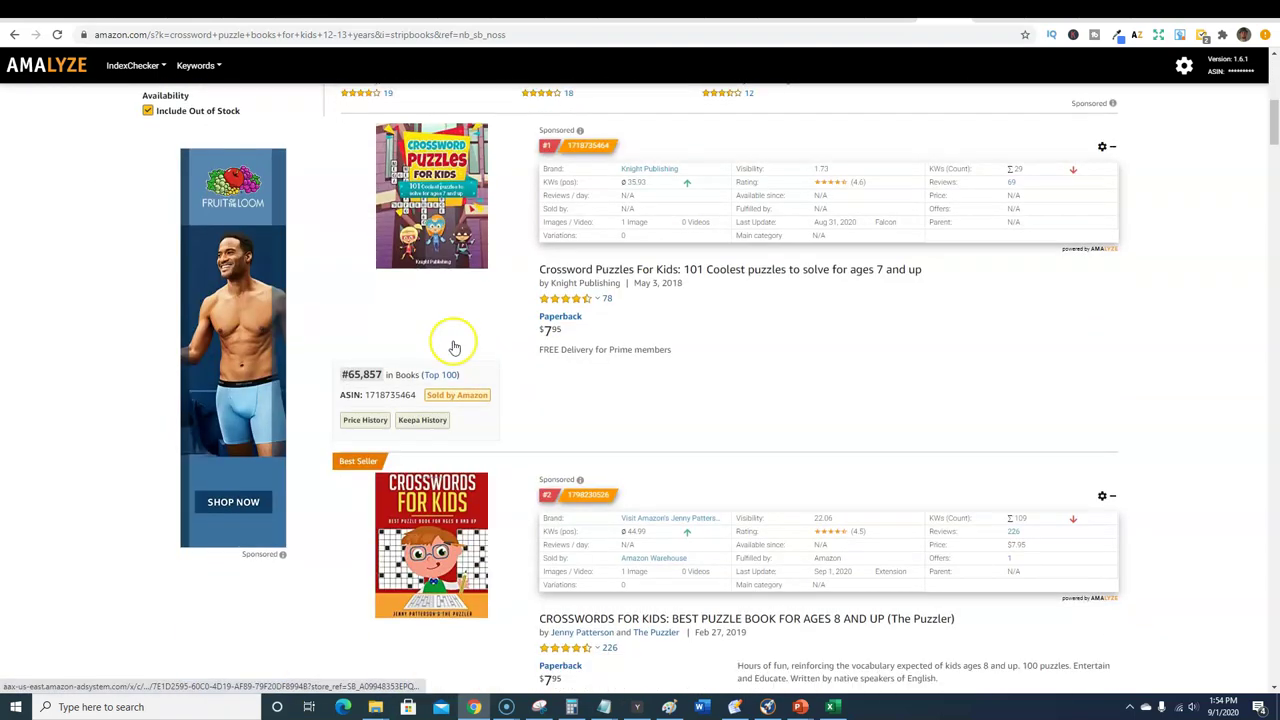
scroll(505, 390, down, 6)
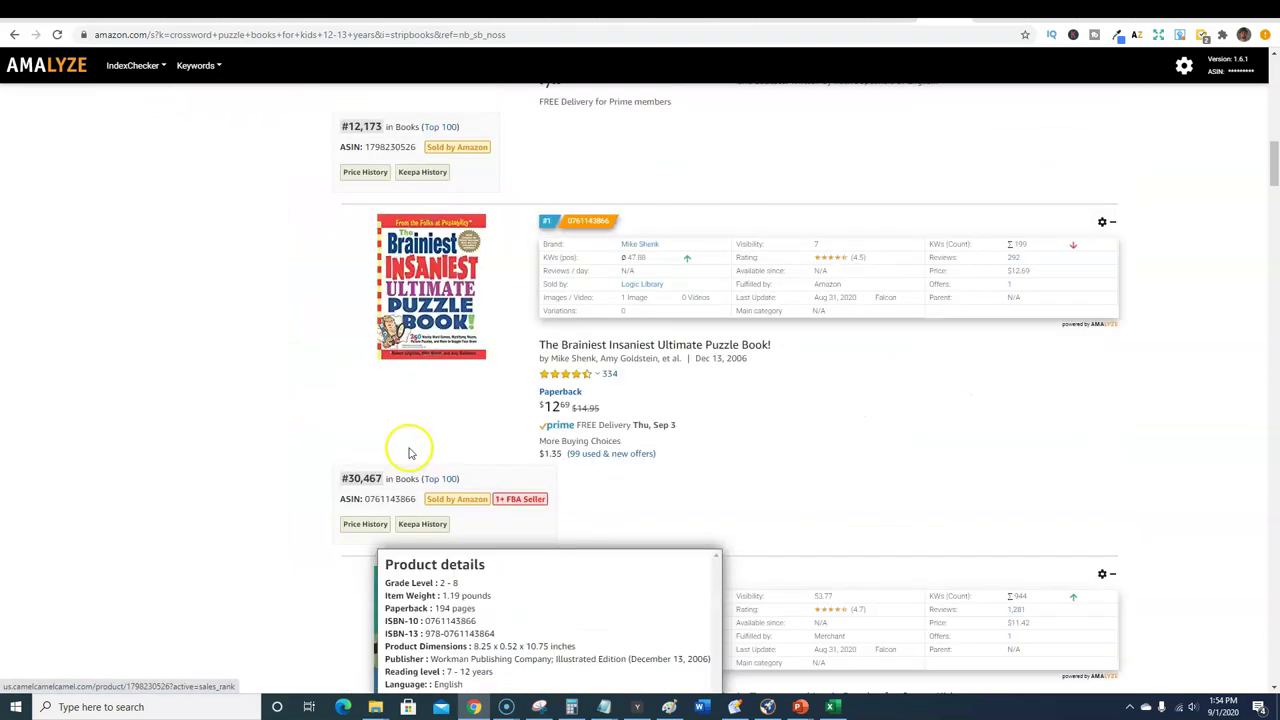
scroll(408, 453, down, 2)
scroll(380, 357, down, 4)
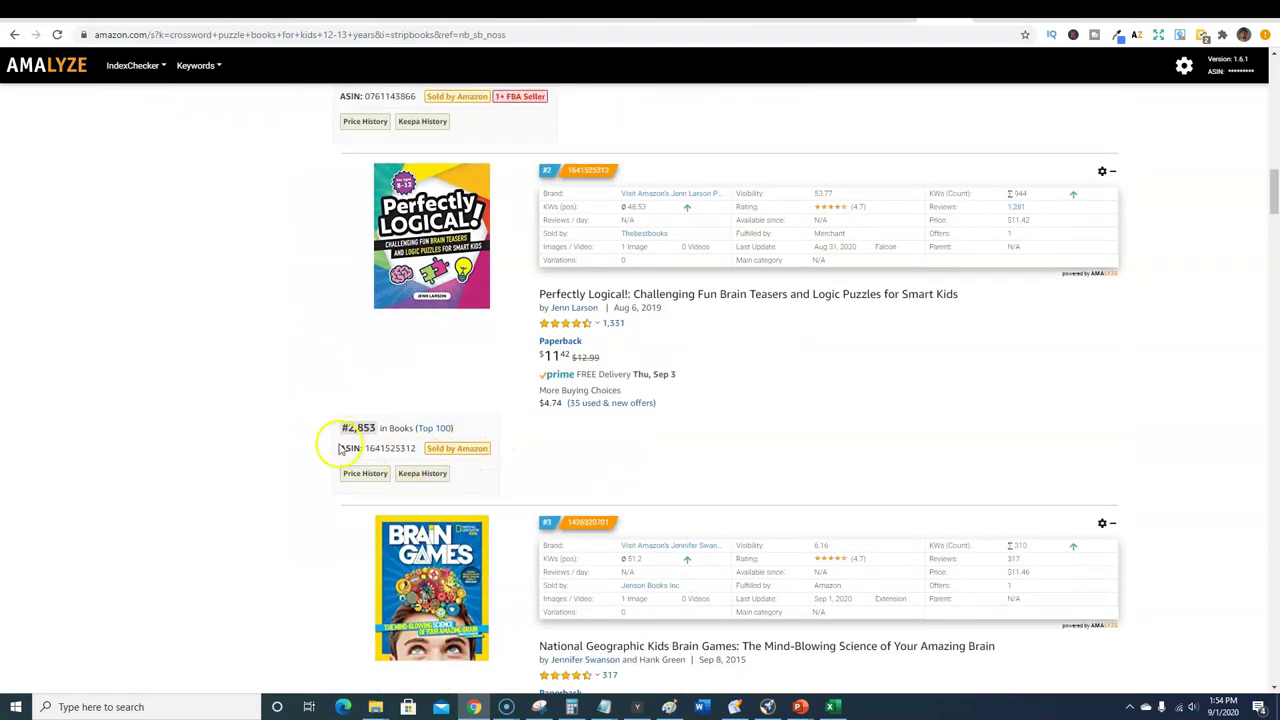
scroll(300, 450, down, 7)
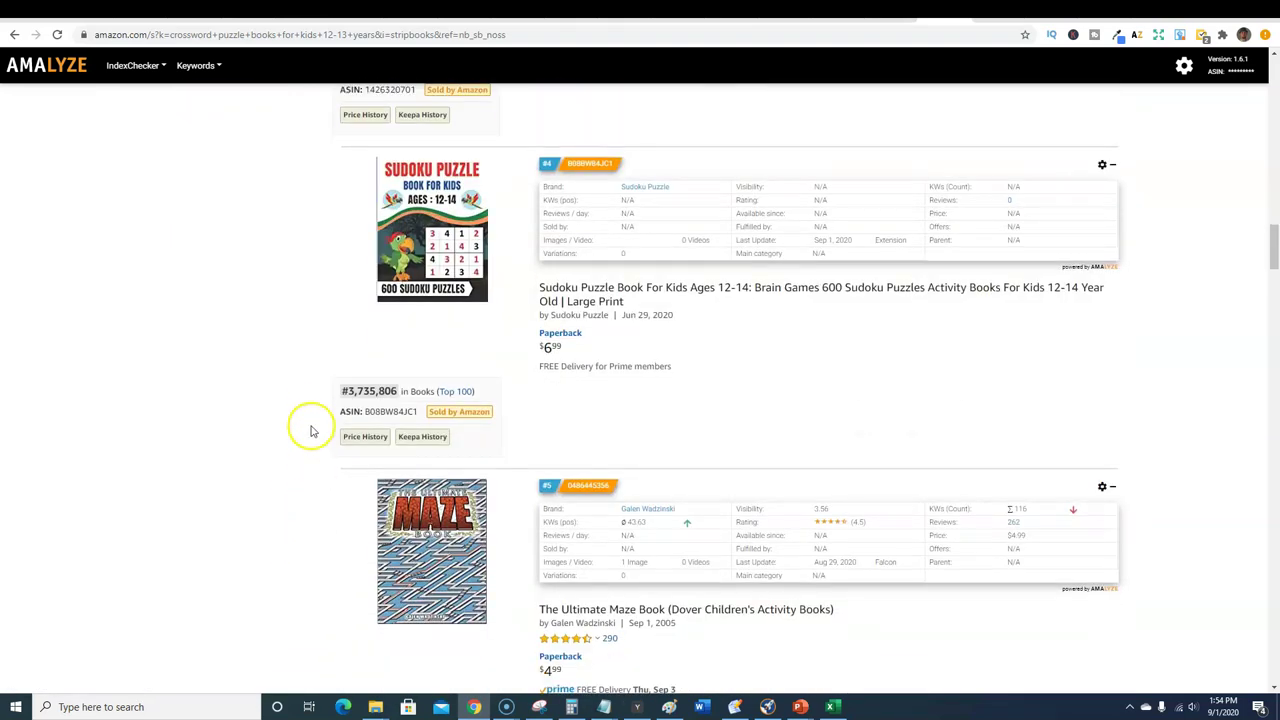
scroll(310, 432, down, 3)
scroll(440, 500, down, 4)
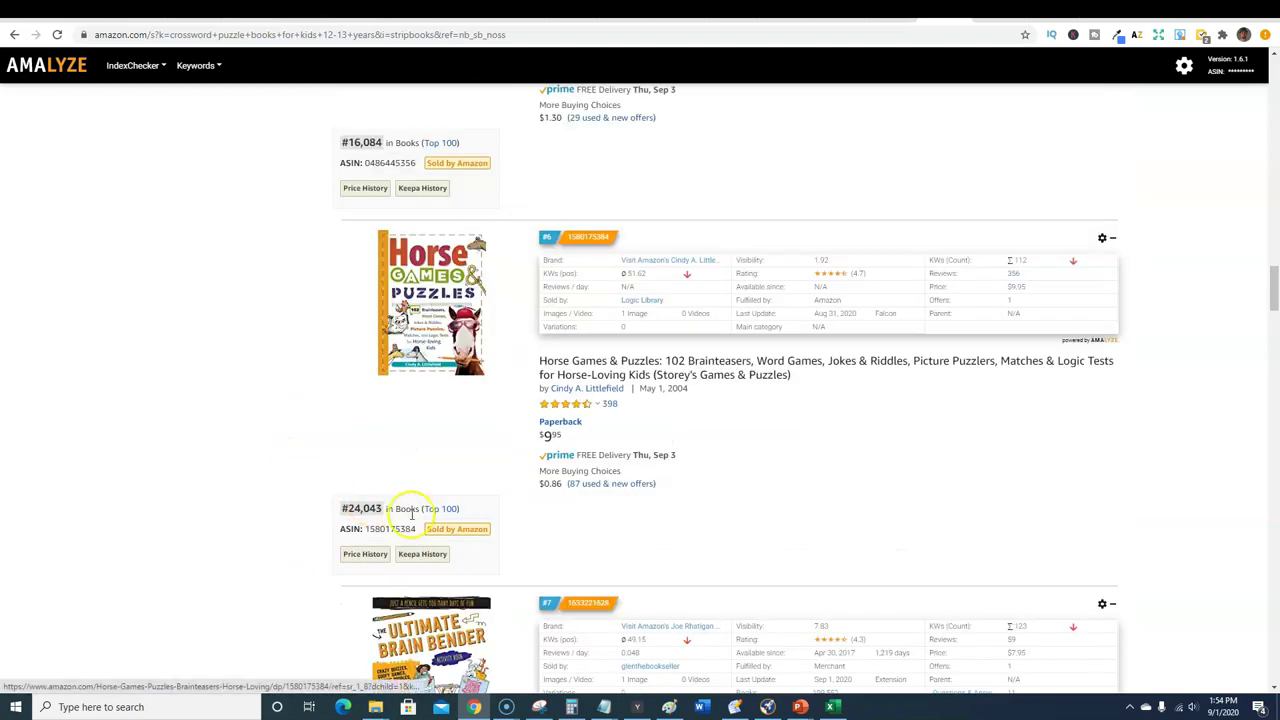
scroll(355, 508, up, 20)
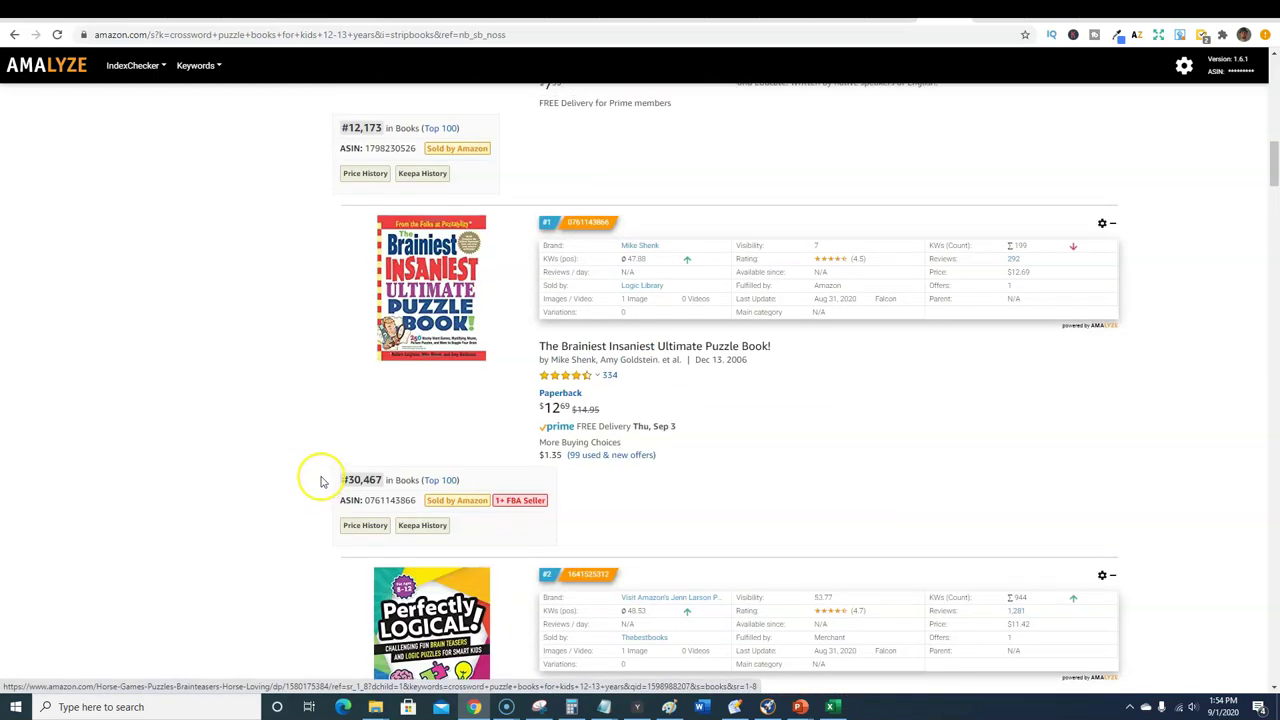
scroll(322, 482, up, 15)
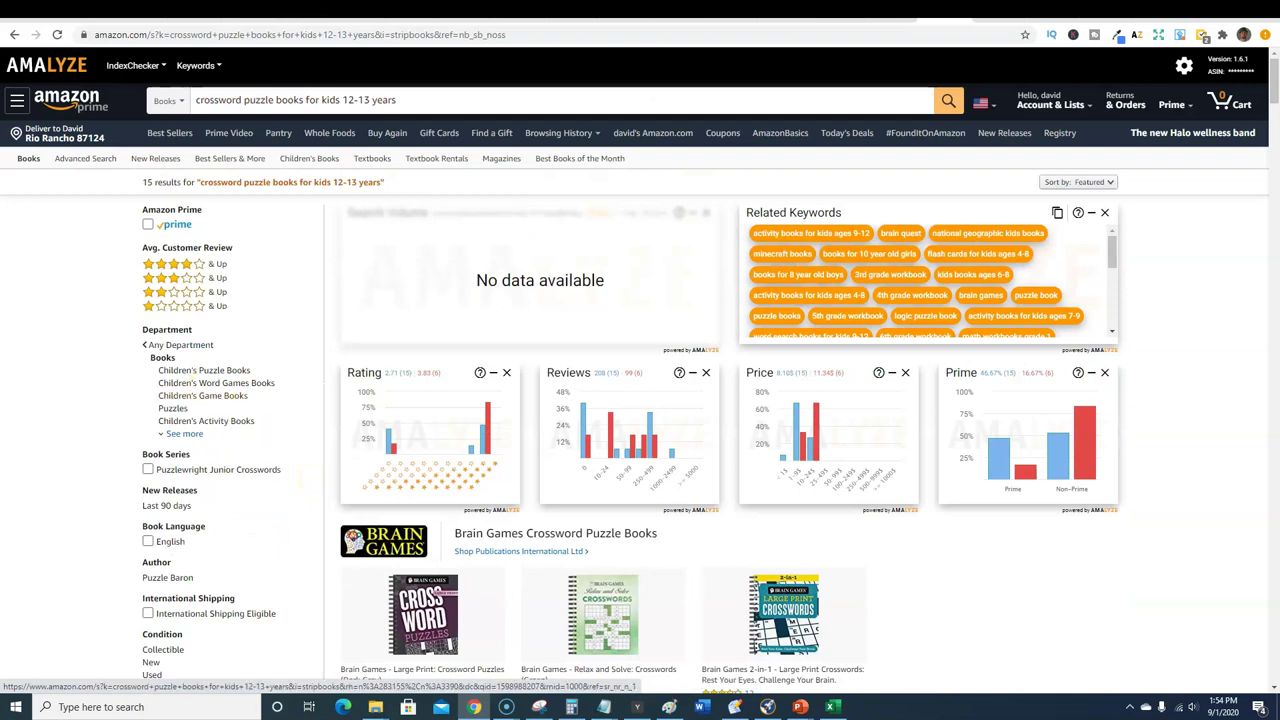